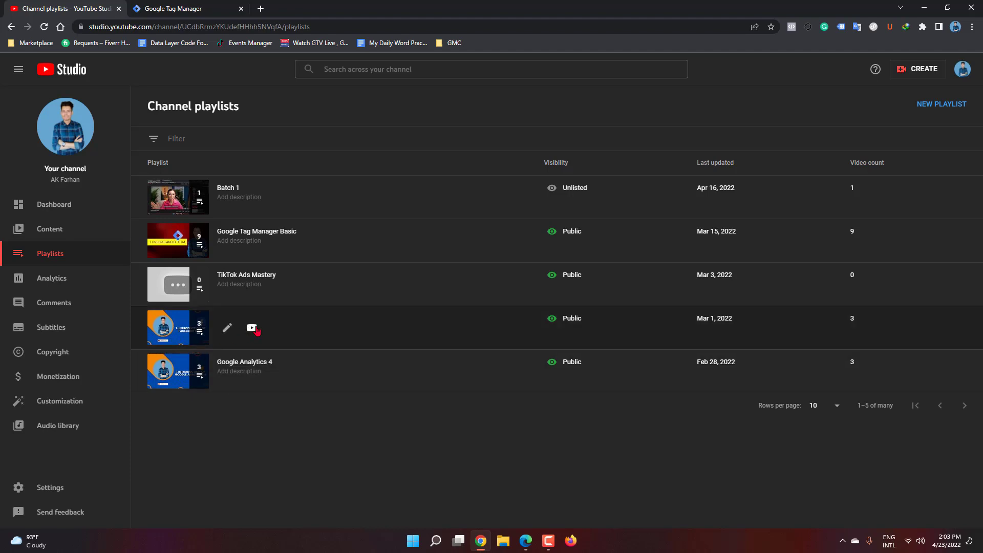
Step: Look over the All About Facebook Pixel playlist and the overview of the Learning Purpose Web workspace in Tag Manager
left_click(172, 331)
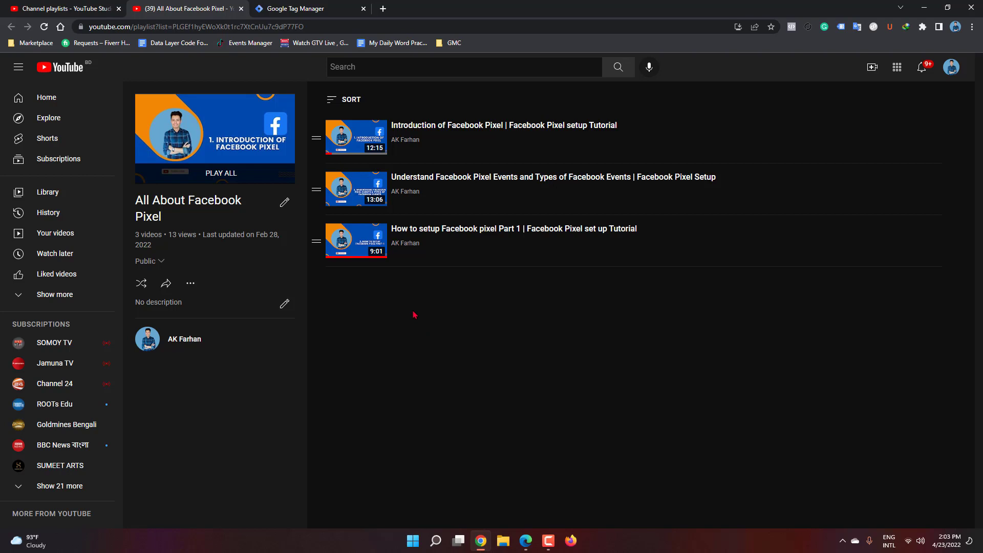
left_click(317, 8)
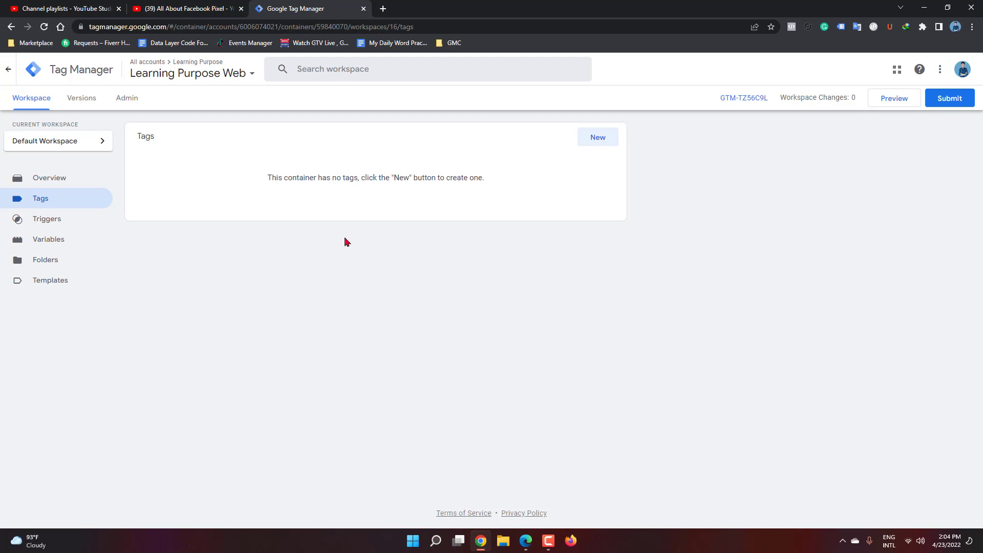
left_click(37, 178)
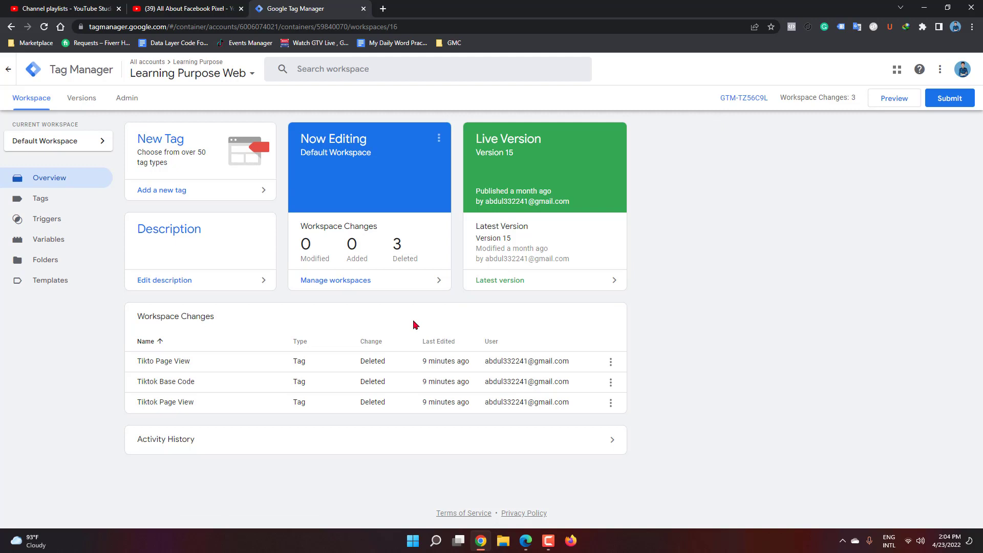
left_click(100, 5)
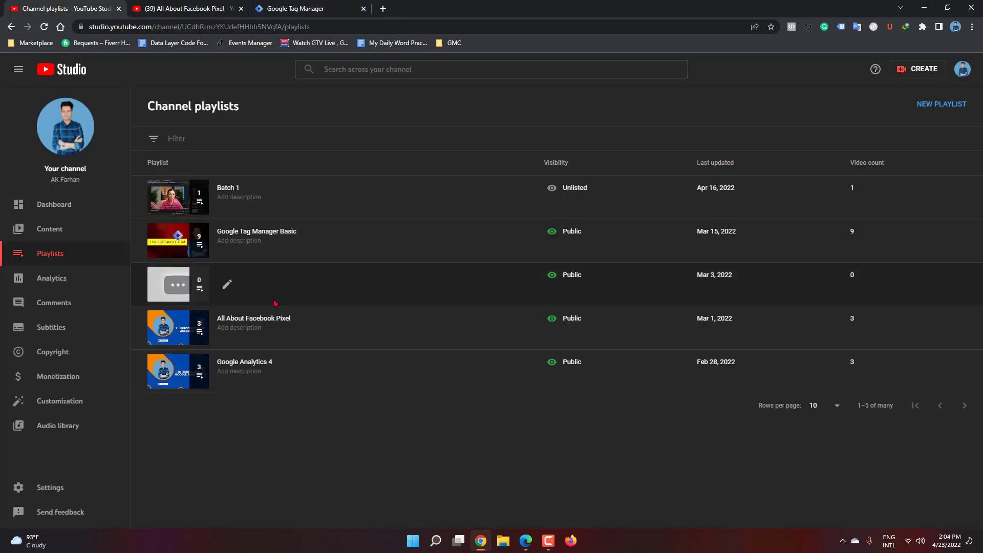
mouse_move(281, 254)
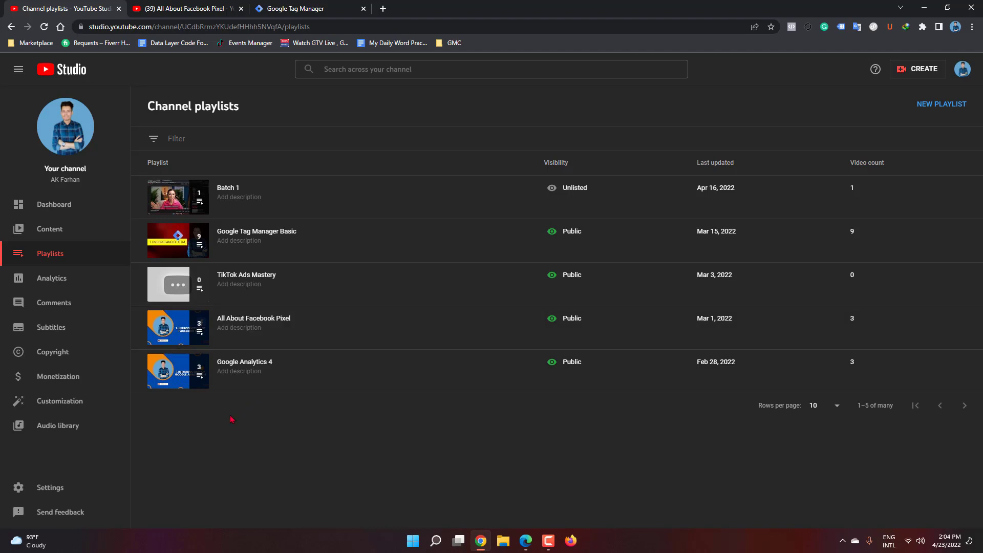
left_click(300, 9)
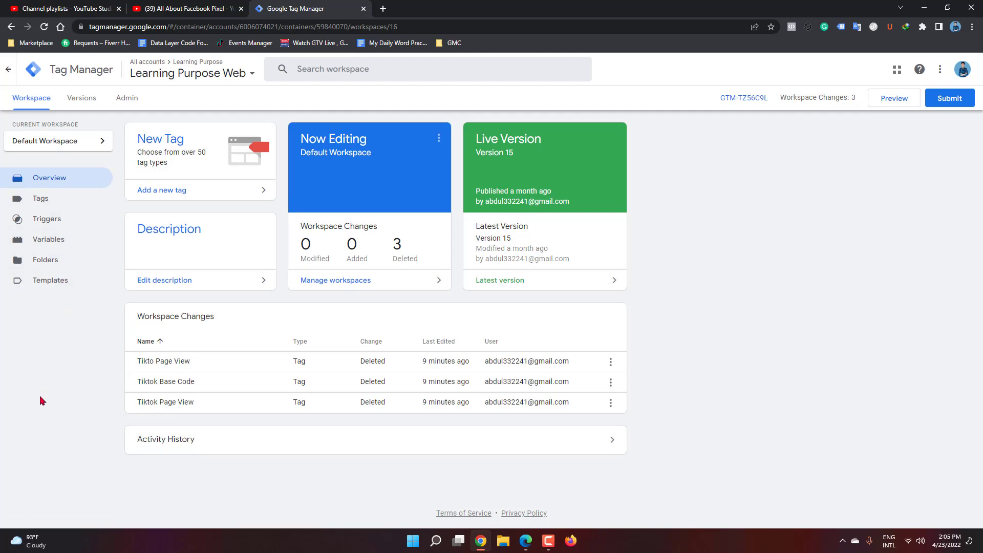
Step: Open the Google Tag Manager Basic playlist from the channel playlists, look through its videos, and return to Tag Manager
left_click(71, 8)
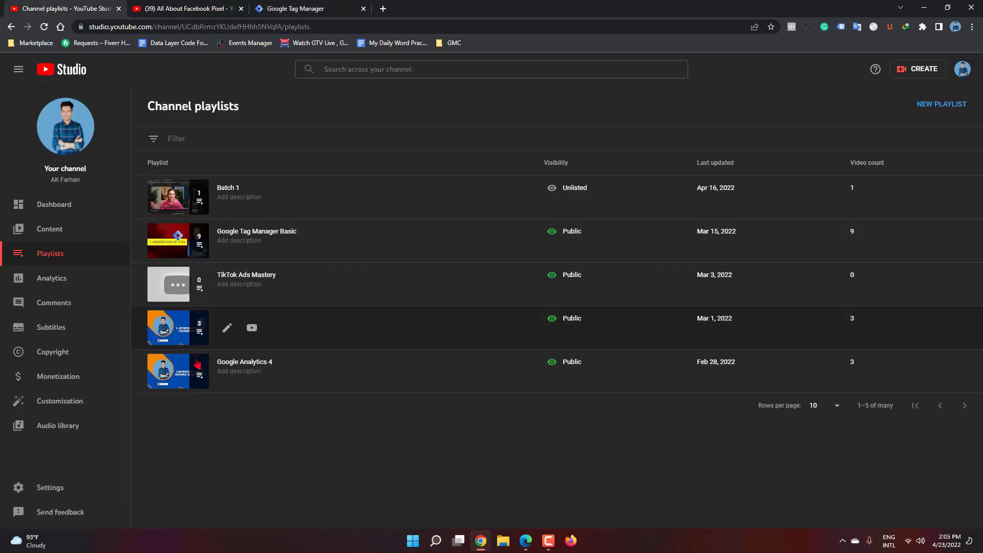
left_click(178, 246)
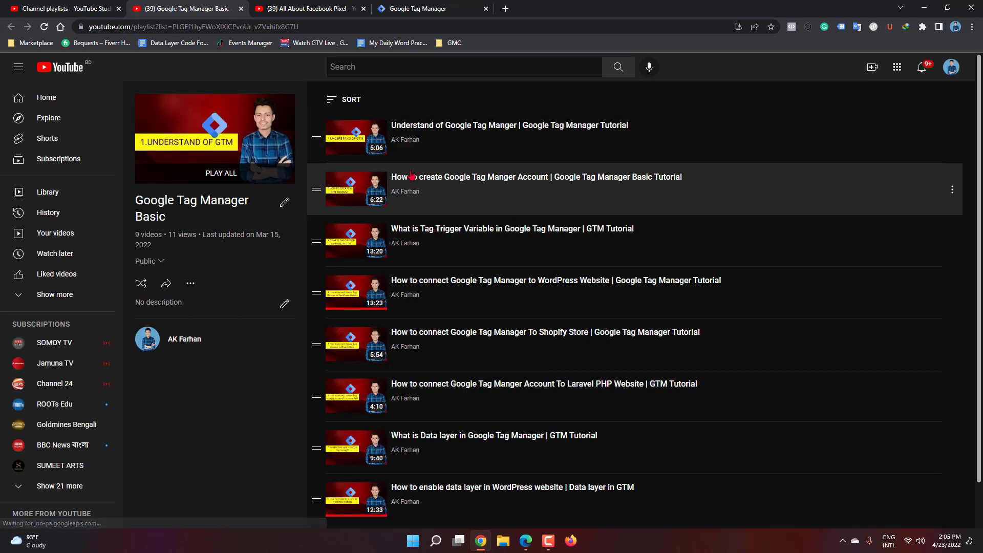
scroll(409, 215, "down", 1)
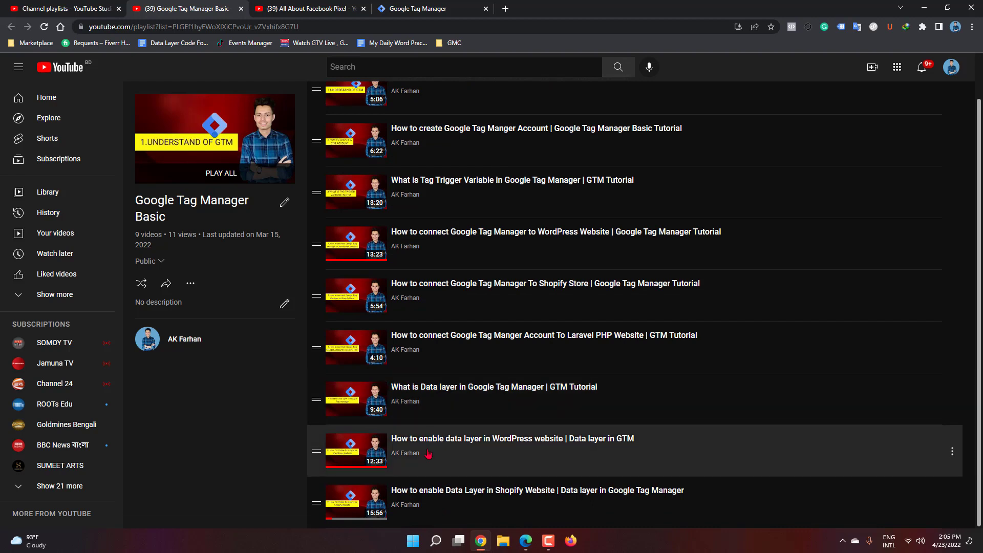
scroll(378, 192, "up", 1)
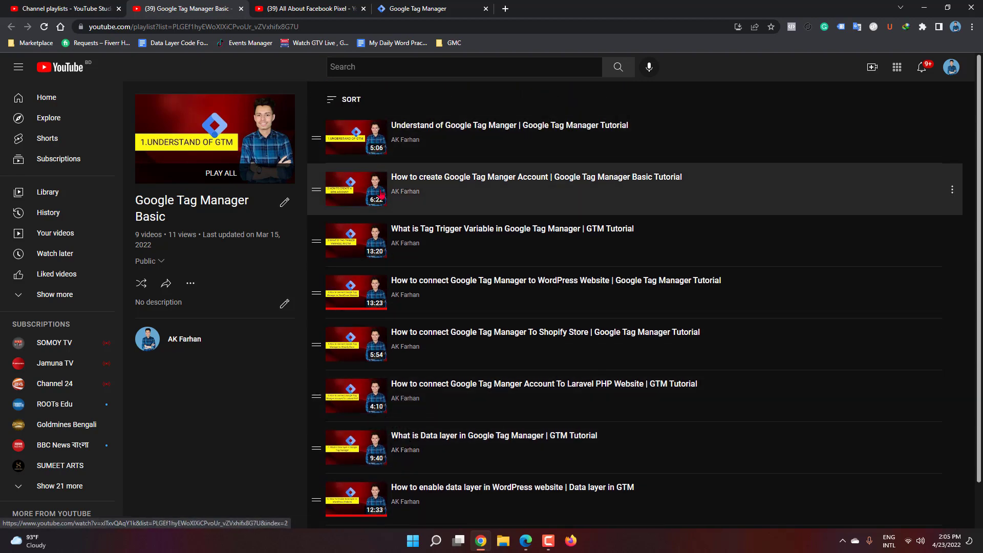
scroll(380, 313, "down", 1)
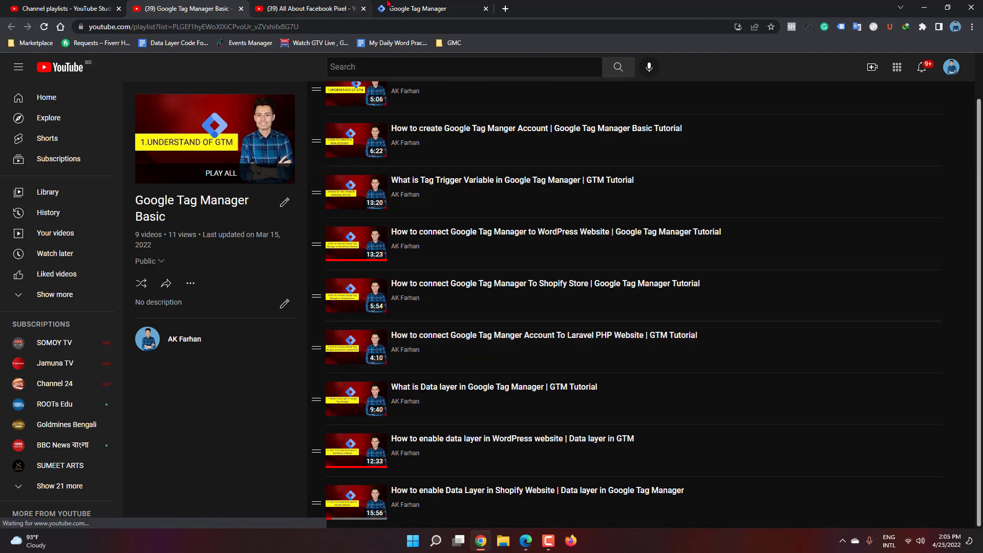
left_click(61, 5)
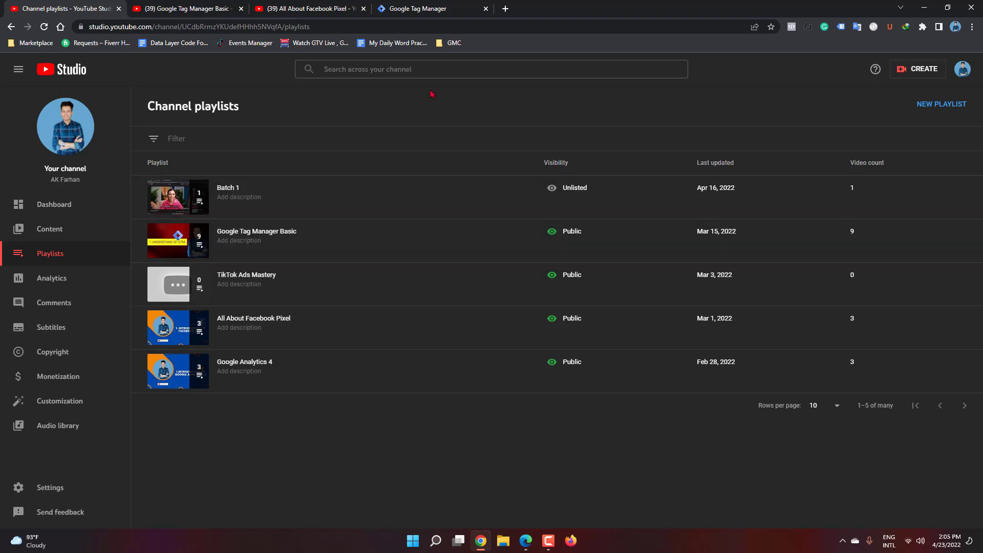
left_click(424, 6)
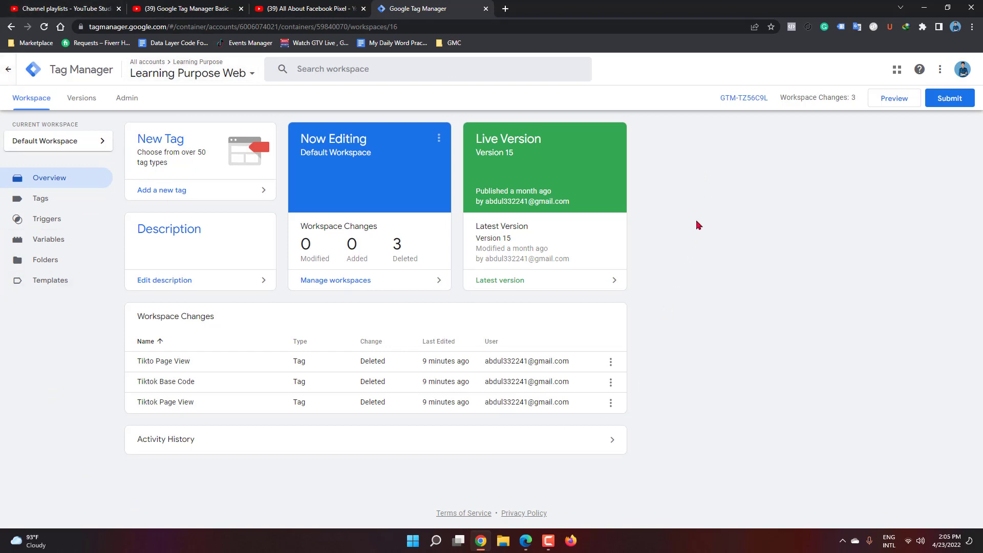
Step: Open the WordPress store at farhan.reyad.xyz in a new browser tab
left_click(507, 15)
left_click(494, 27)
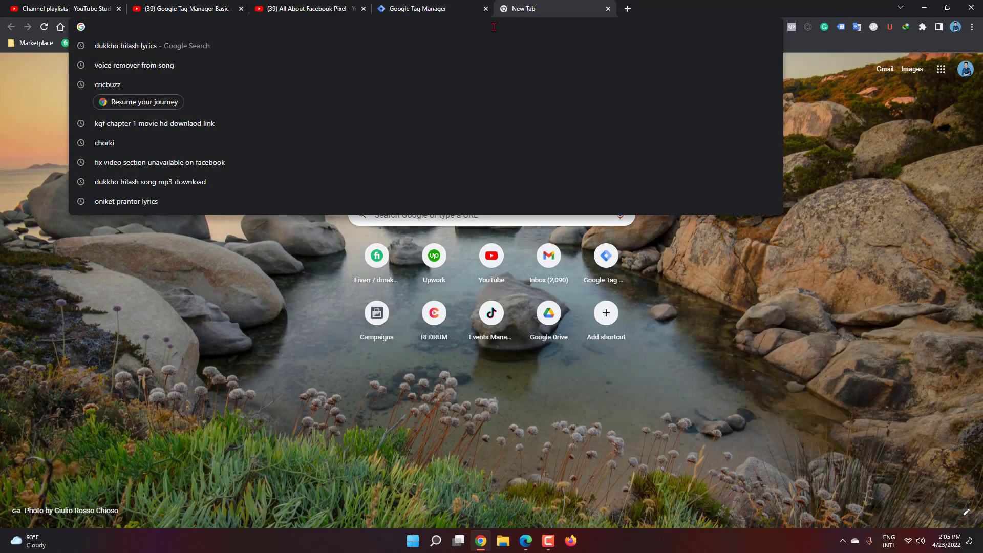
type("far")
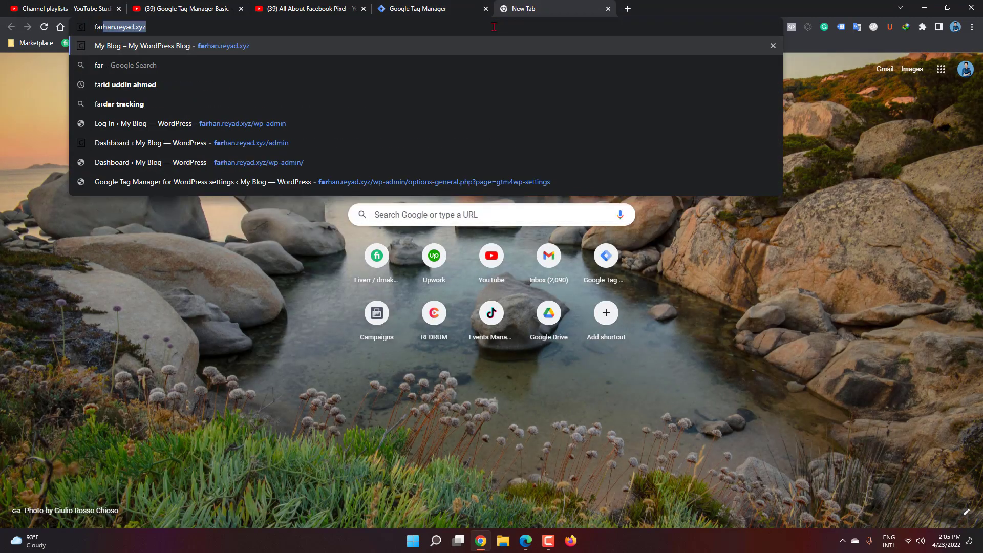
key("Return")
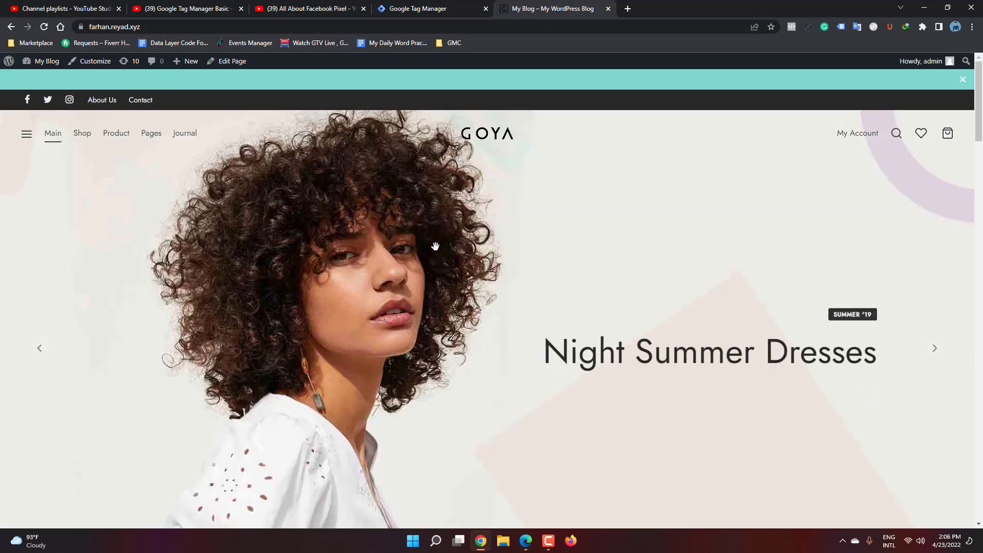
Step: Check the store's homepage for installed pixels with Facebook Pixel Helper
scroll(435, 246, "down", 8)
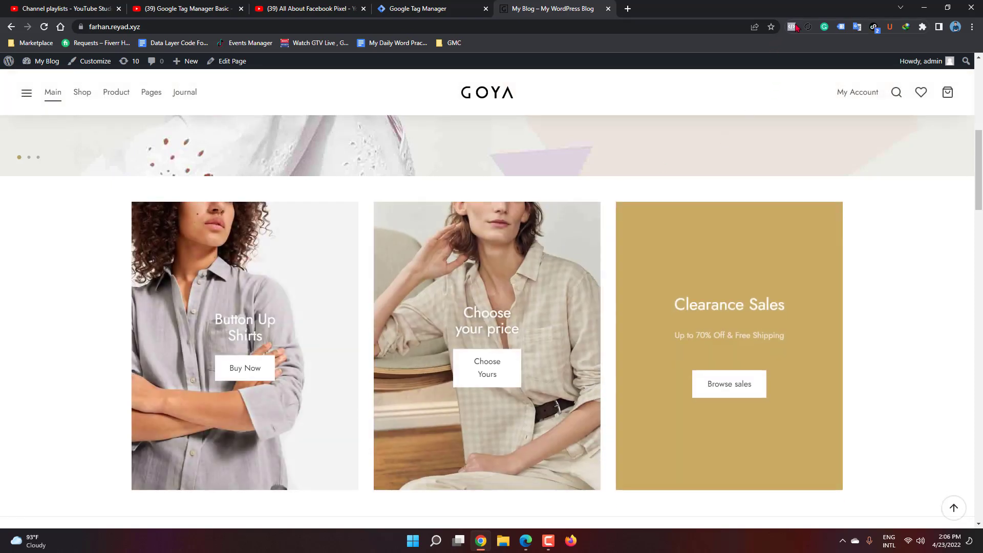
left_click(796, 26)
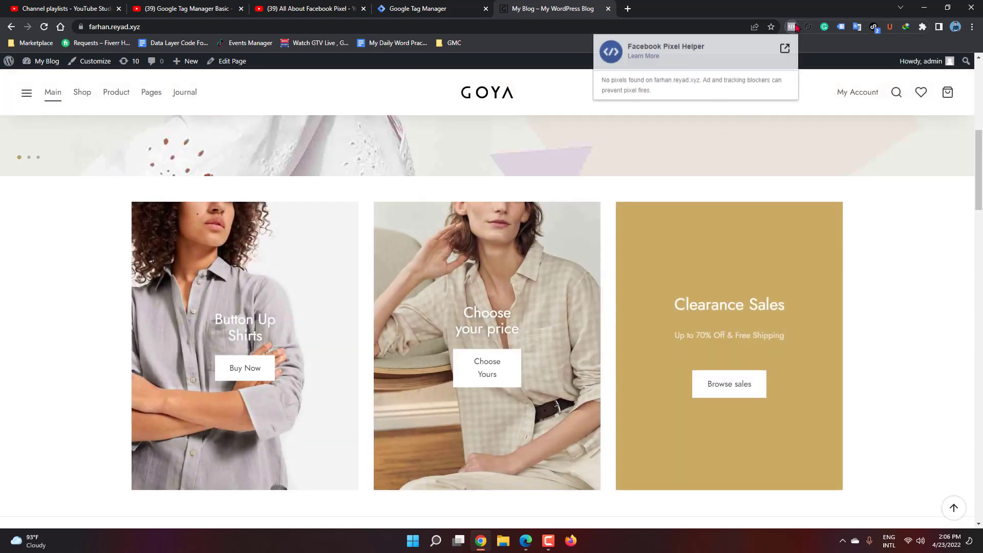
left_click(691, 6)
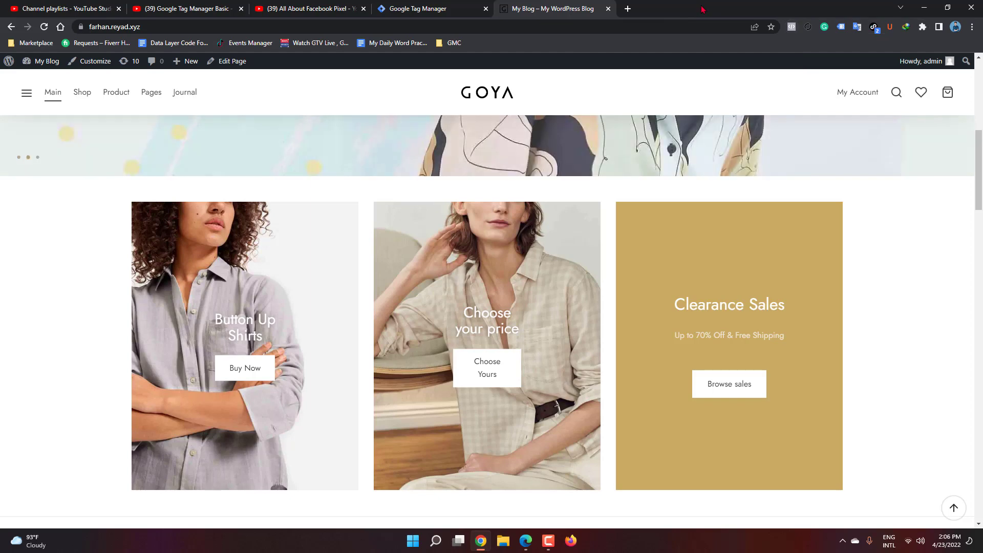
Step: Enable Tag Assistant Legacy for the store's homepage and reload the page
left_click(841, 27)
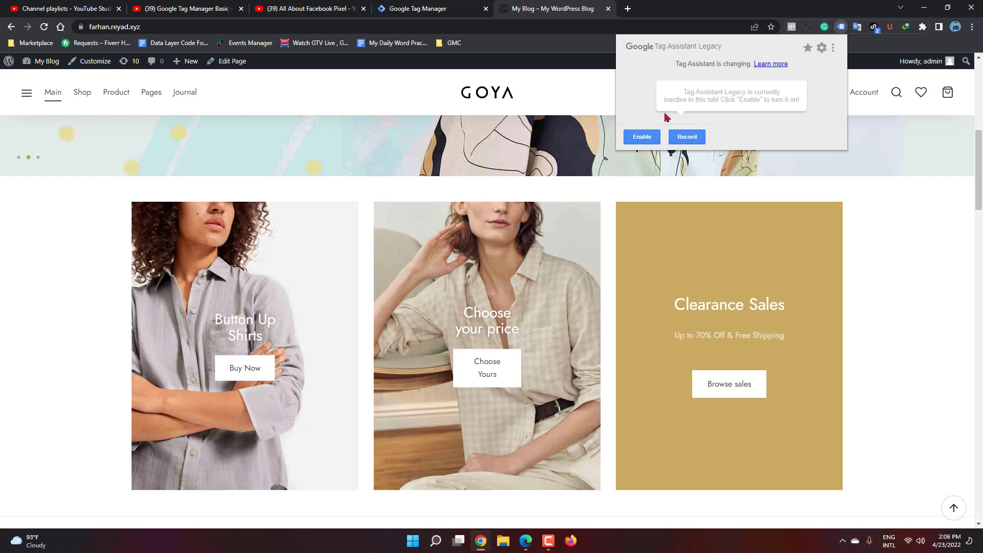
left_click(646, 137)
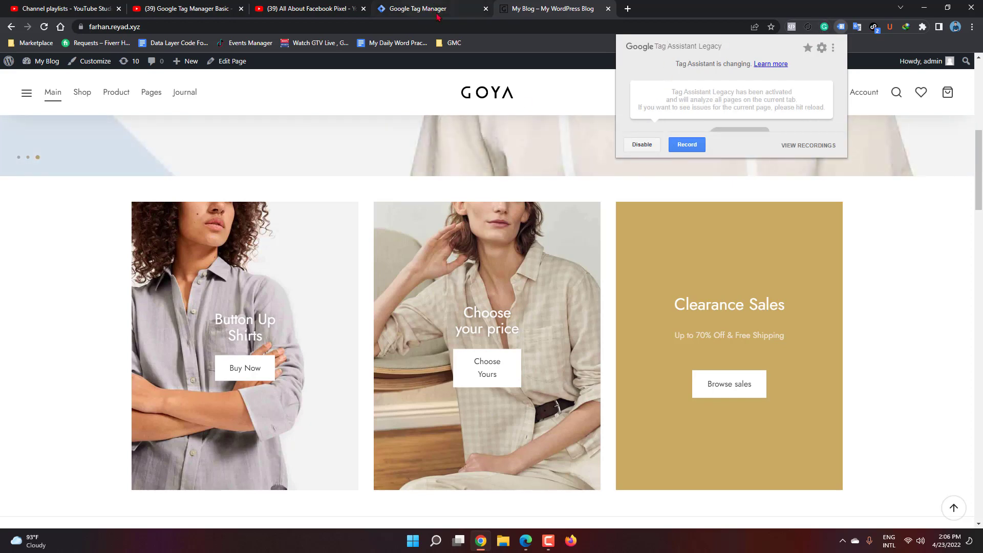
left_click(445, 25)
key("Return")
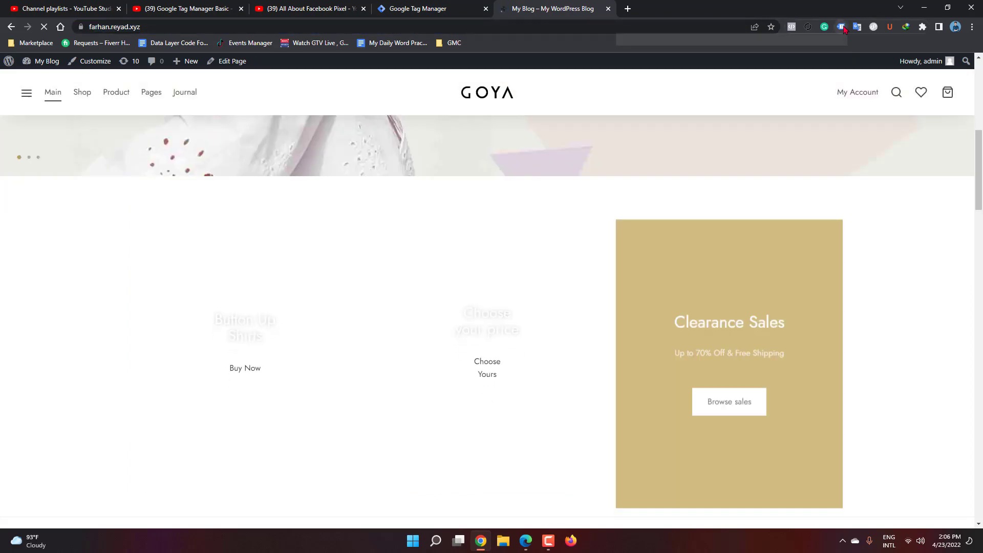
Step: Review the Tag Assistant analysis of the store and compare its container ID with the one in the Tag Manager workspace
left_click(842, 28)
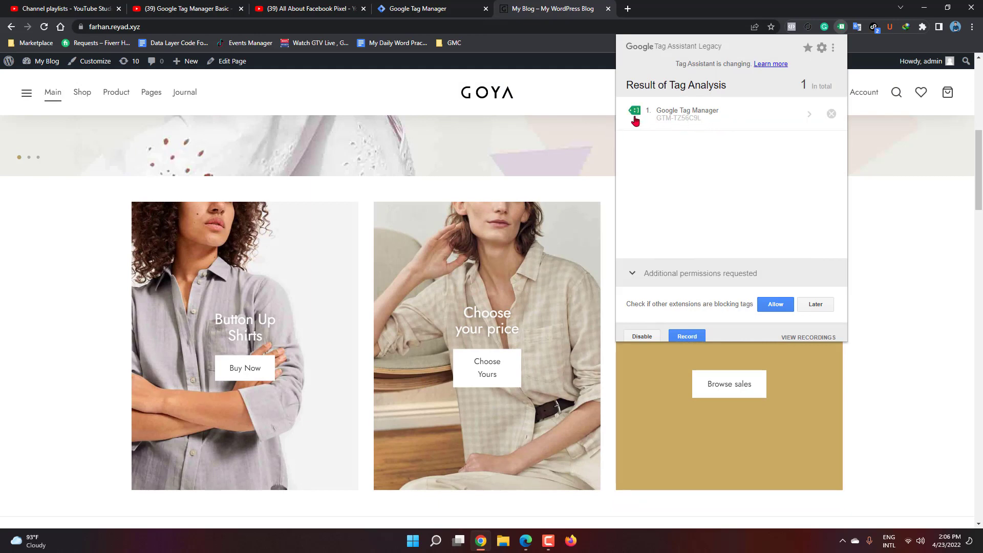
left_click(438, 9)
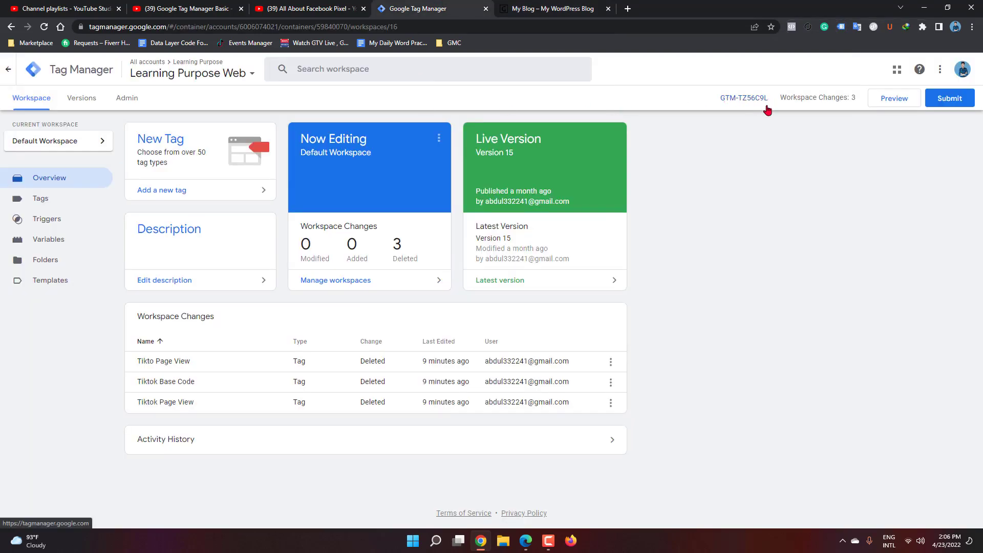
left_click(530, 7)
left_click(432, 6)
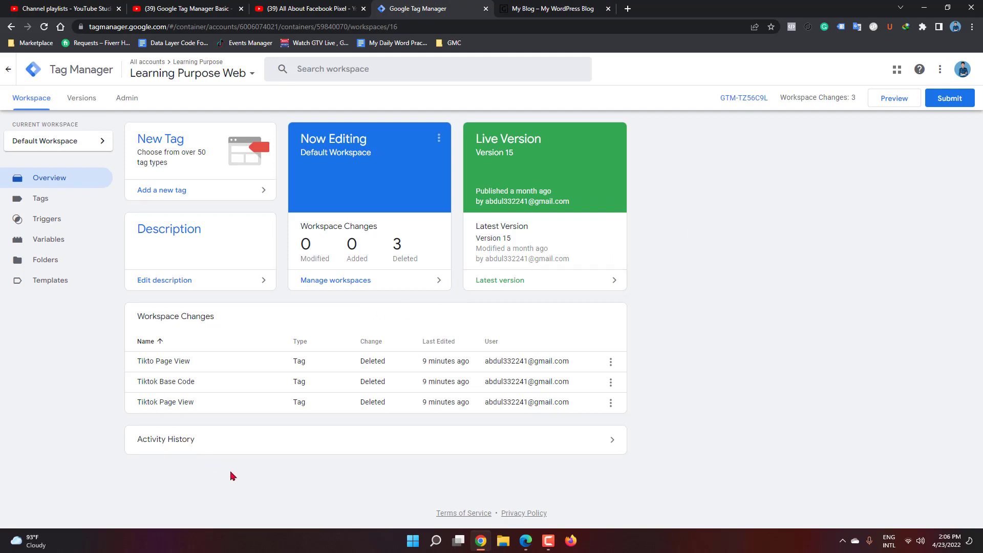
left_click(58, 8)
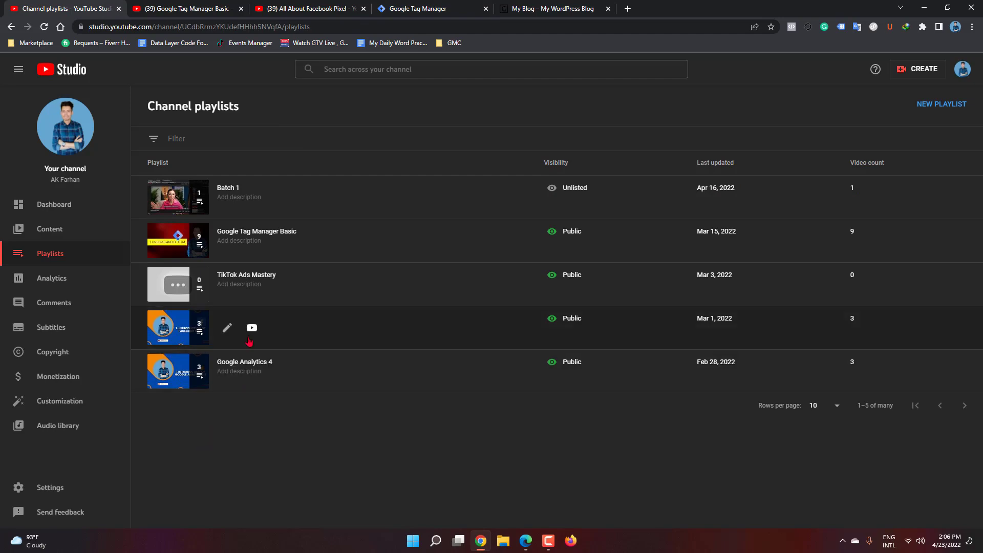
left_click(489, 5)
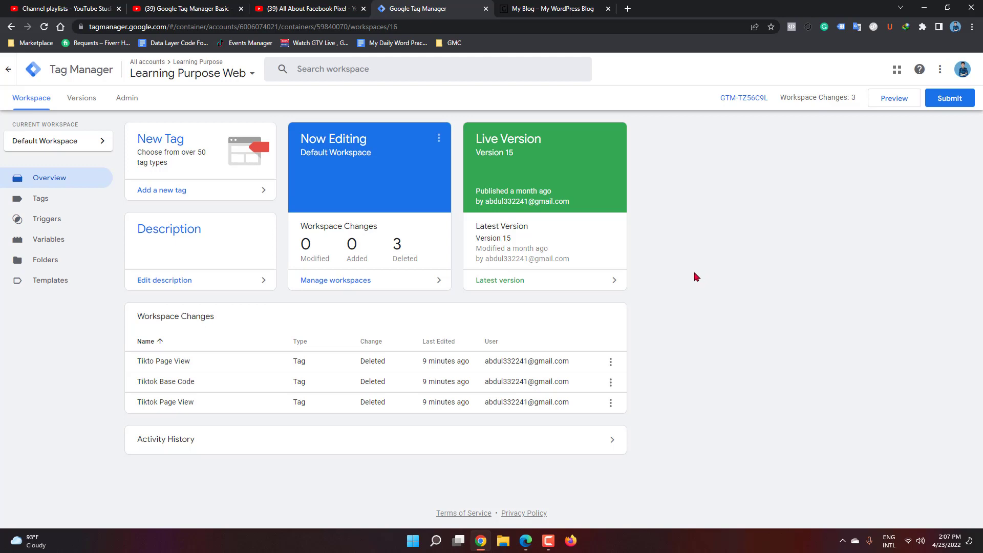
Step: Switch to Microsoft Edge and open the Pixels data source in MLM LTD's Meta Business settings
left_click(526, 541)
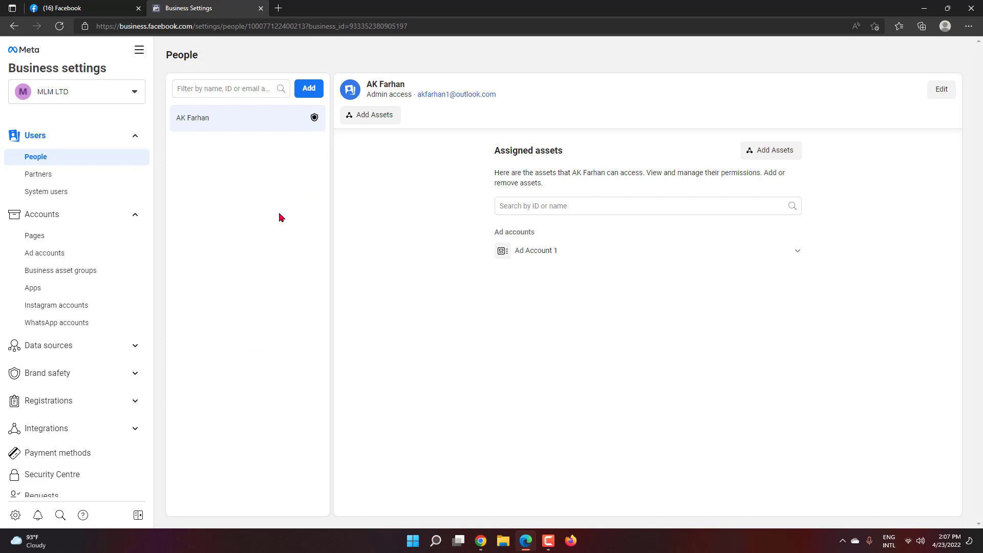
left_click(99, 340)
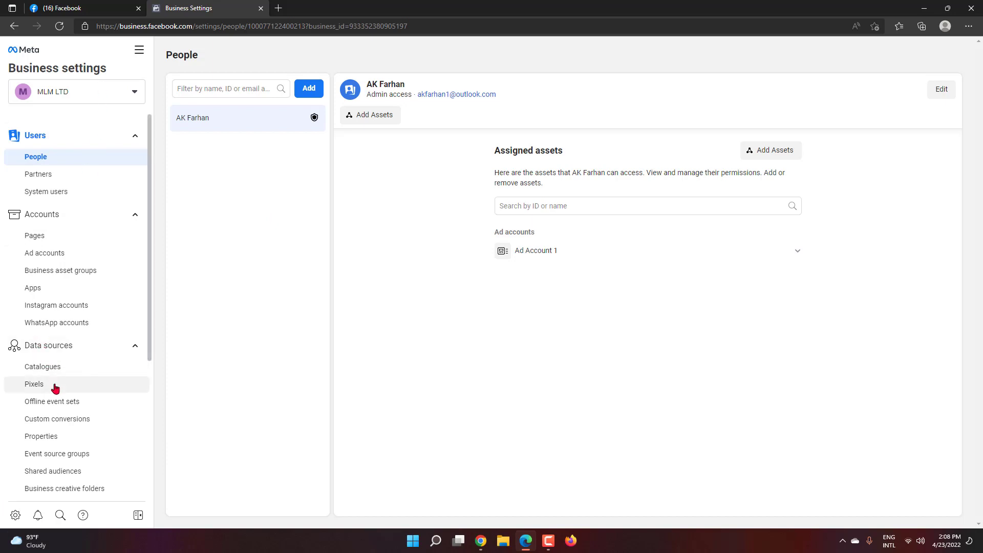
left_click(73, 387)
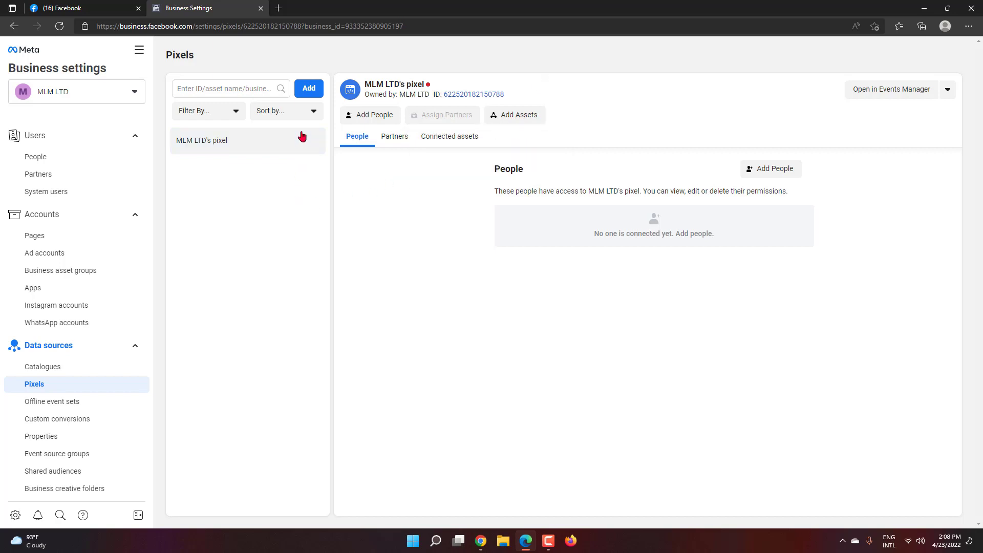
Step: Create a new pixel named "Demo Pixel" without entering a website URL
left_click(310, 96)
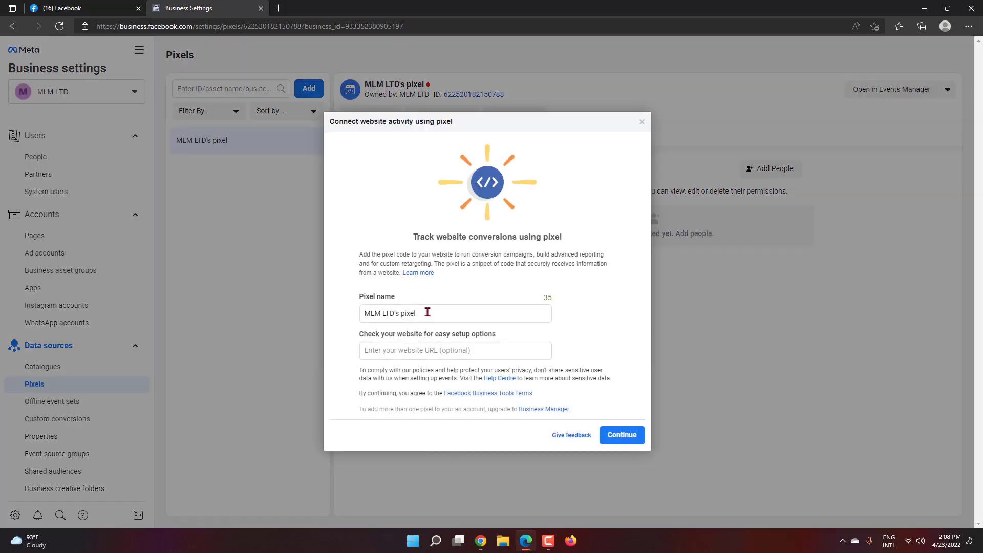
left_click_drag(427, 312, 358, 311)
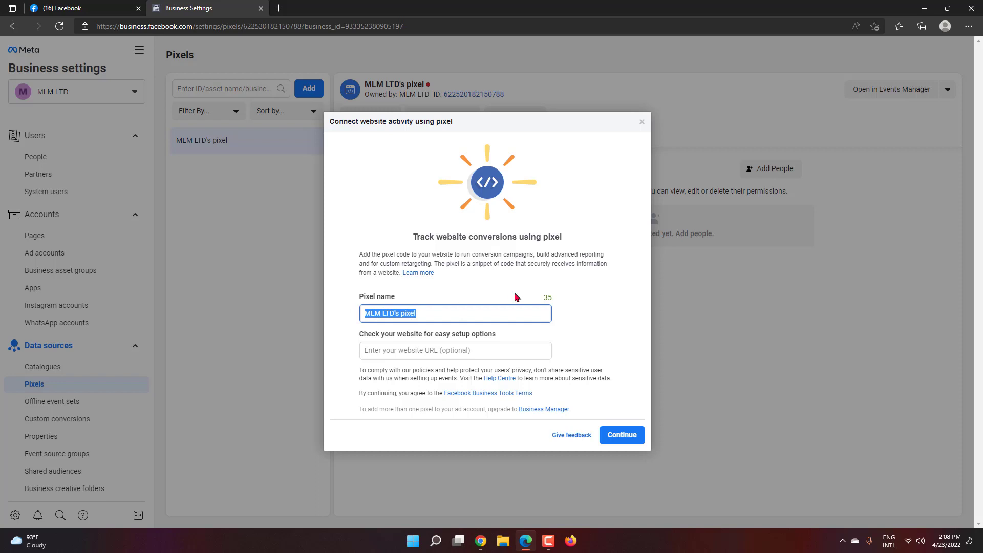
type("I")
key("BackSpace")
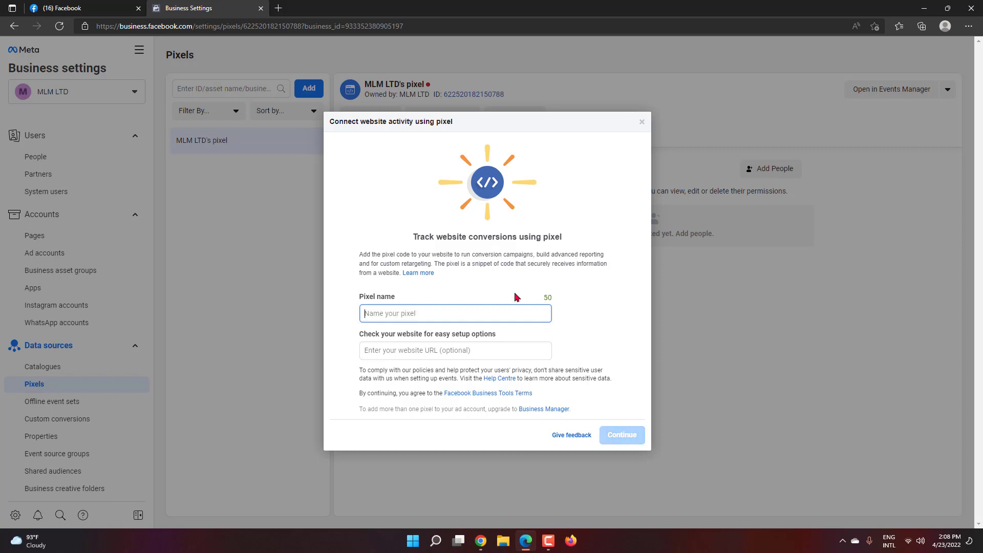
type("Demo")
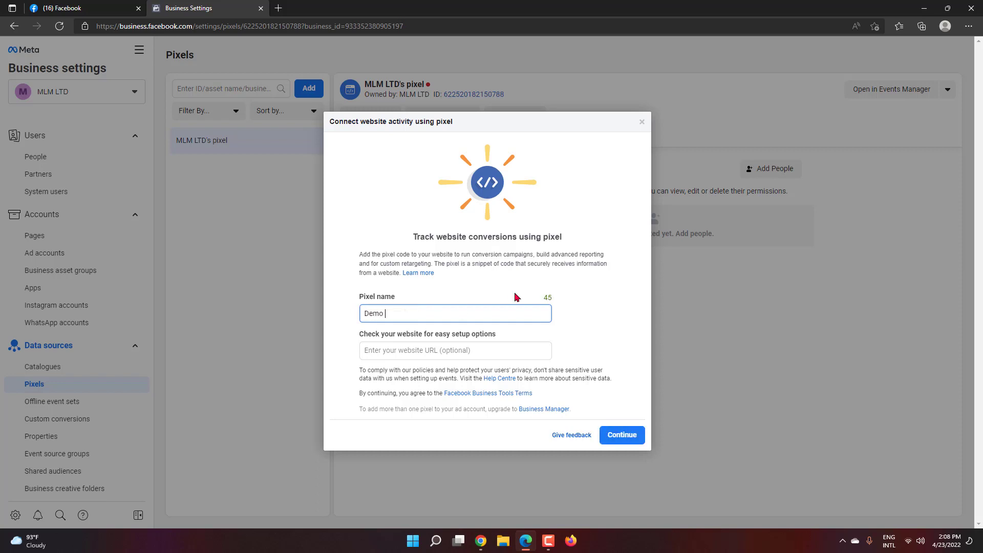
type(" Pixel")
left_click(619, 435)
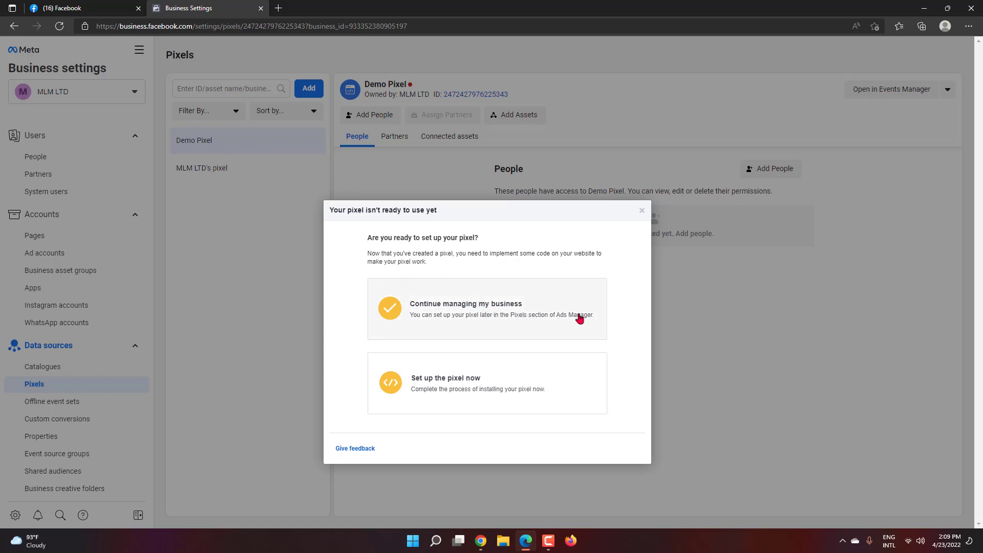
Step: Open the setup methods for the new pixel, dismiss them without choosing one, and copy Demo Pixel's ID
left_click(559, 379)
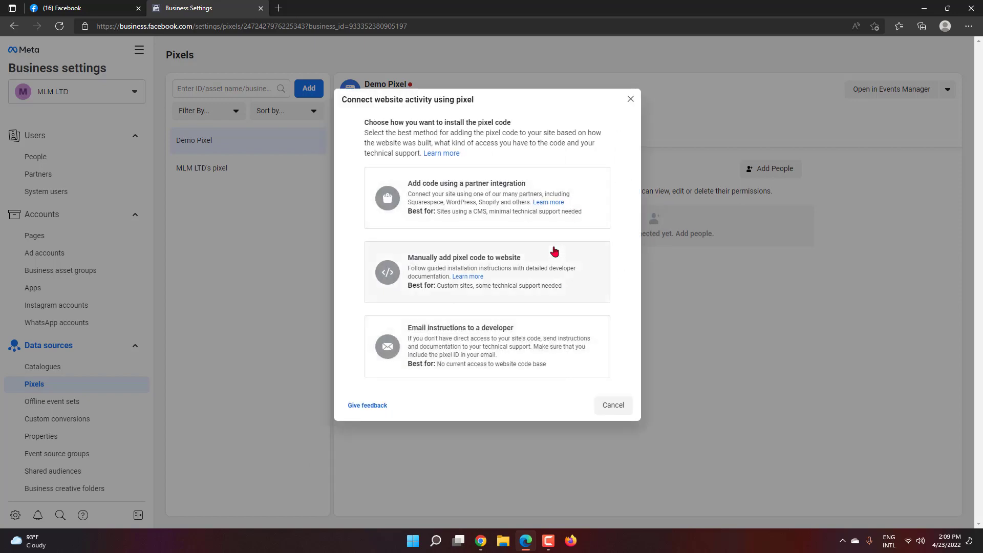
left_click(630, 99)
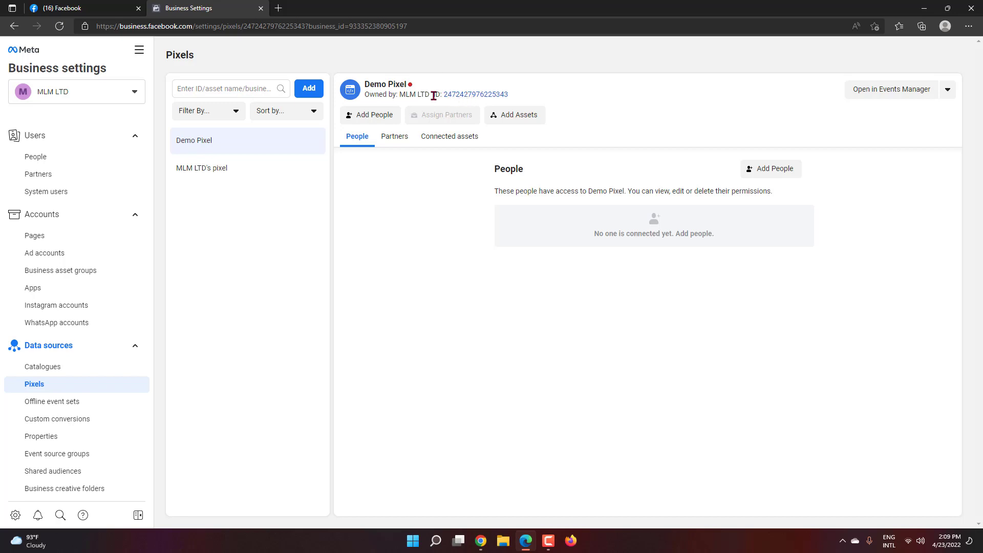
left_click(478, 95)
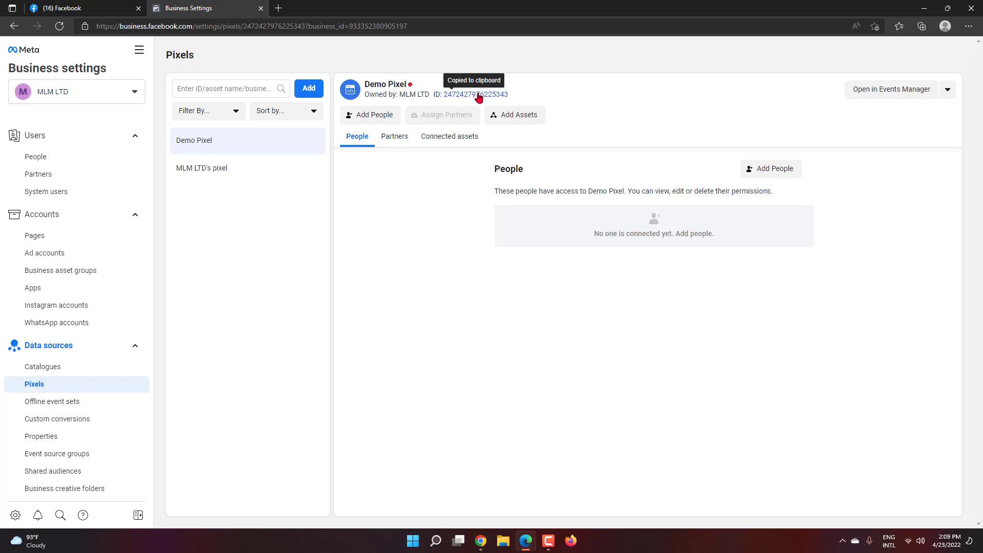
Step: Switch to Chrome and look over the Tag Manager tag list, the WordPress store homepage and the YouTube channel playlists
left_click(482, 541)
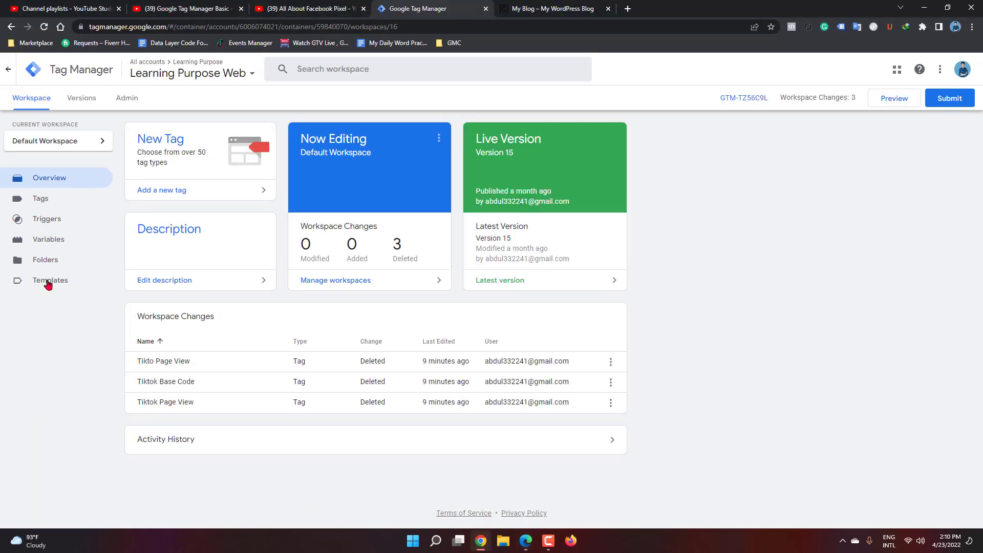
left_click(55, 205)
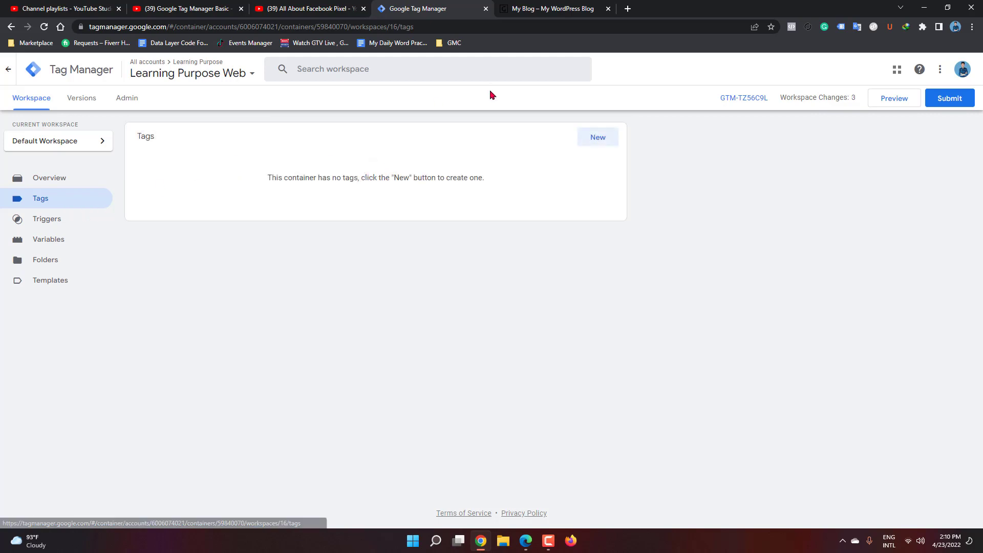
left_click(552, 9)
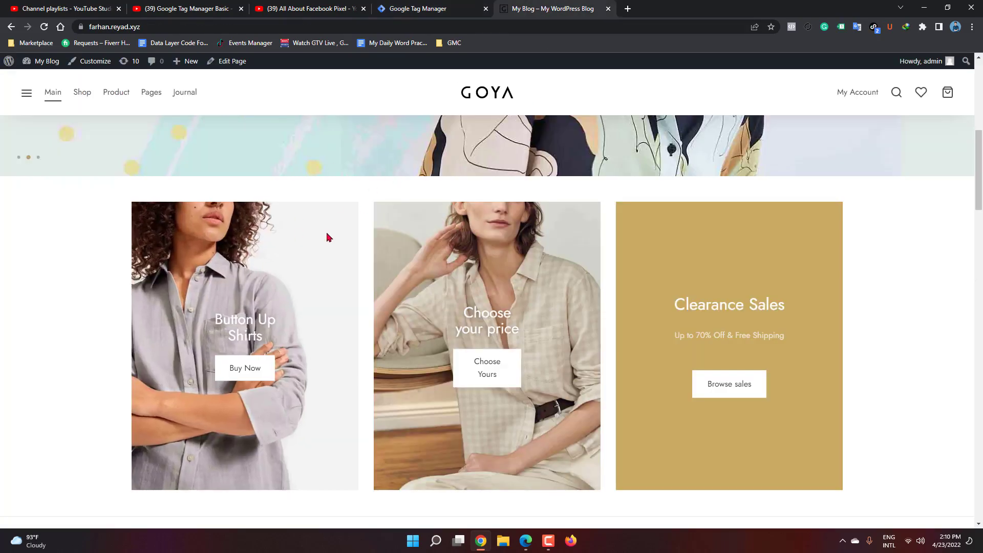
scroll(314, 248, "down", 5)
left_click(433, 6)
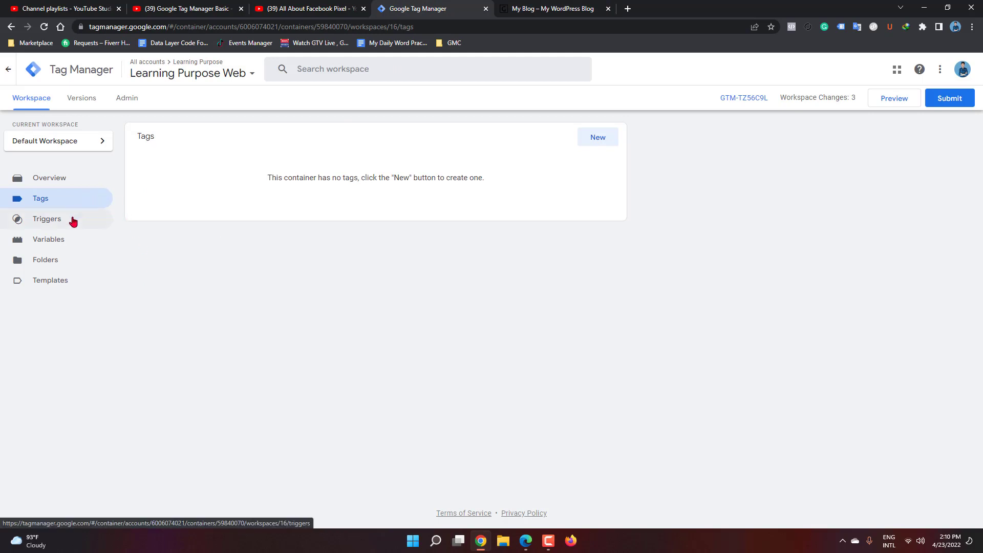
left_click(100, 7)
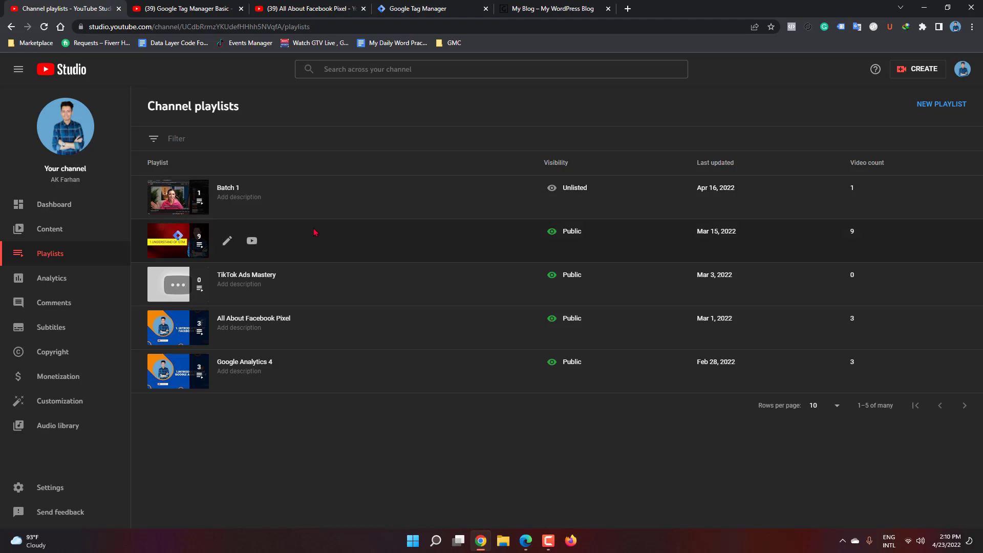
left_click(446, 8)
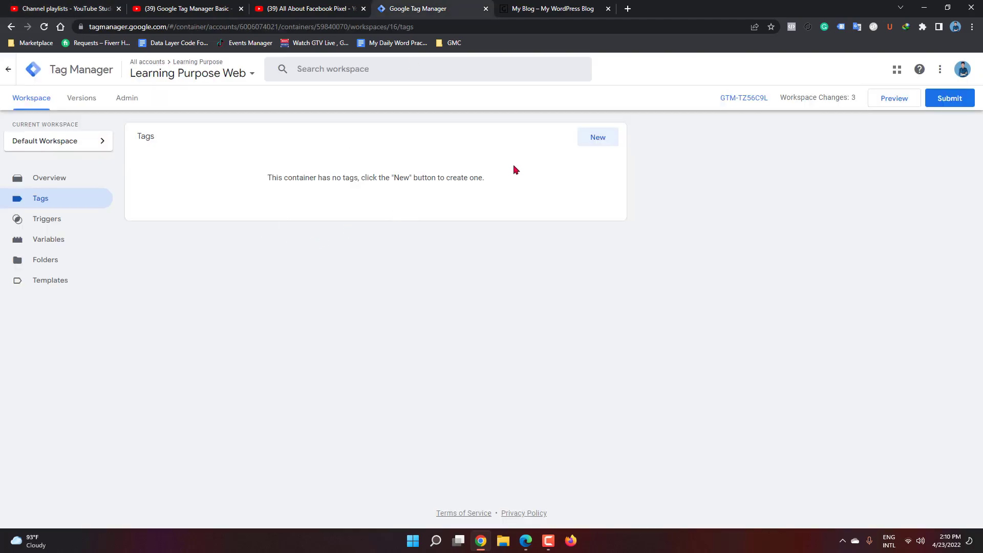
Step: Create a new Custom HTML tag in the Tag Manager workspace and paste the copied pixel ID into its HTML code
left_click(72, 179)
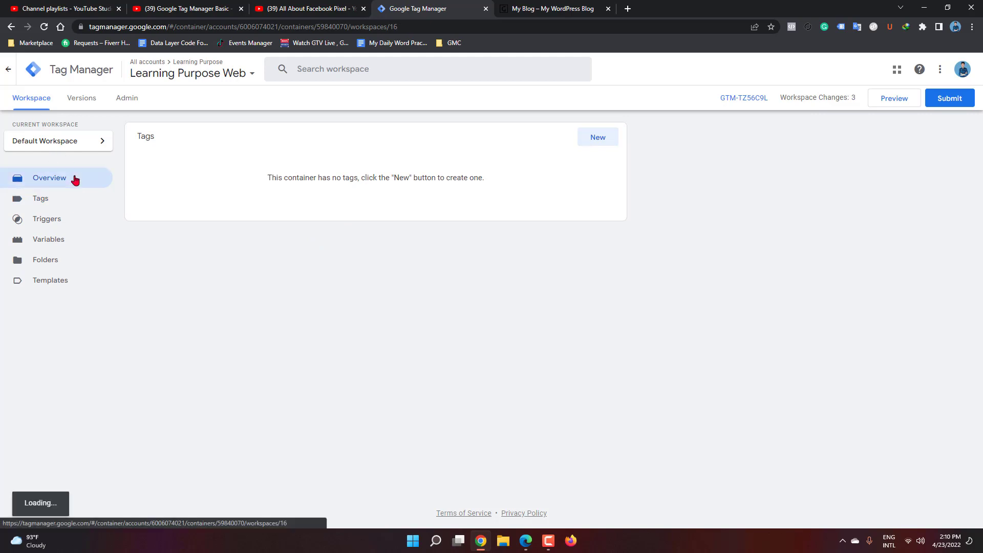
left_click(69, 204)
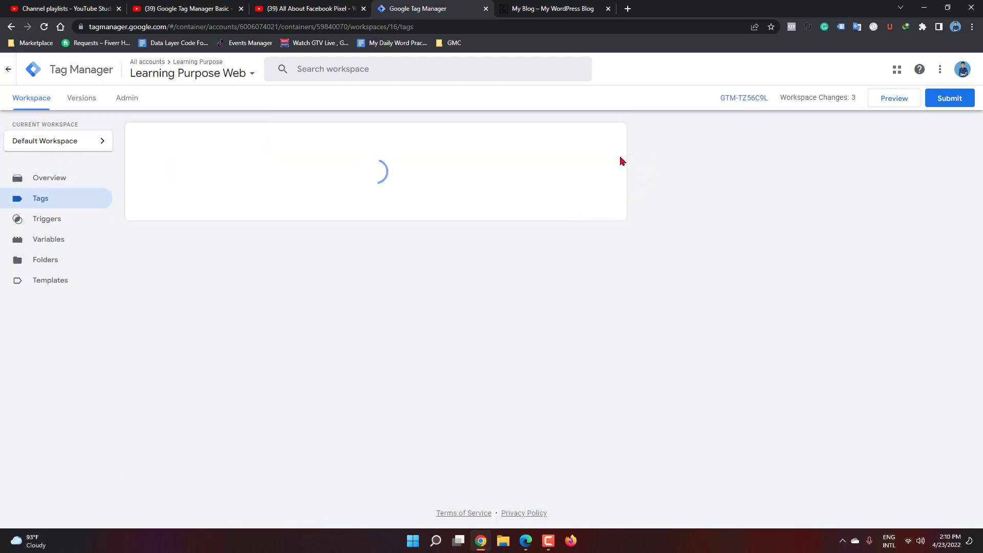
left_click(600, 143)
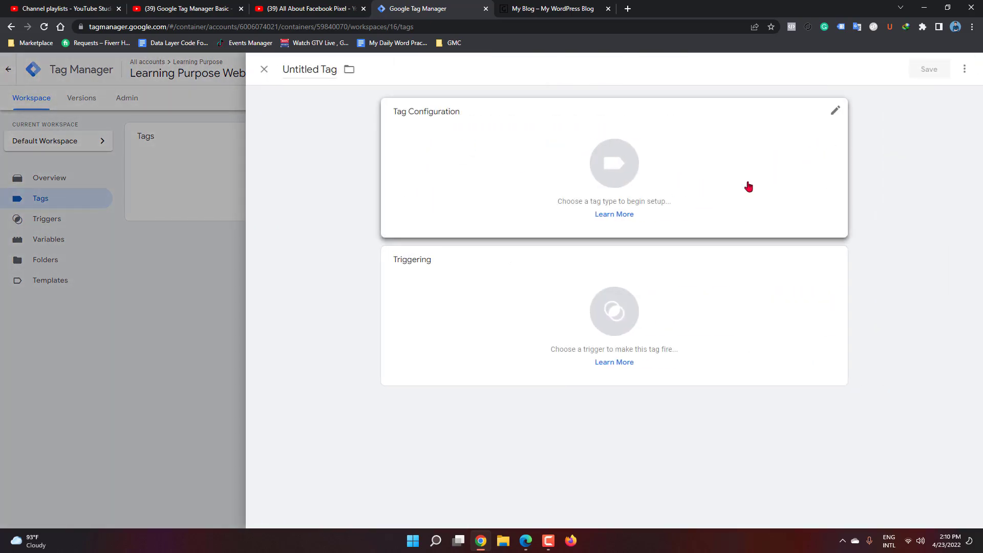
left_click(835, 111)
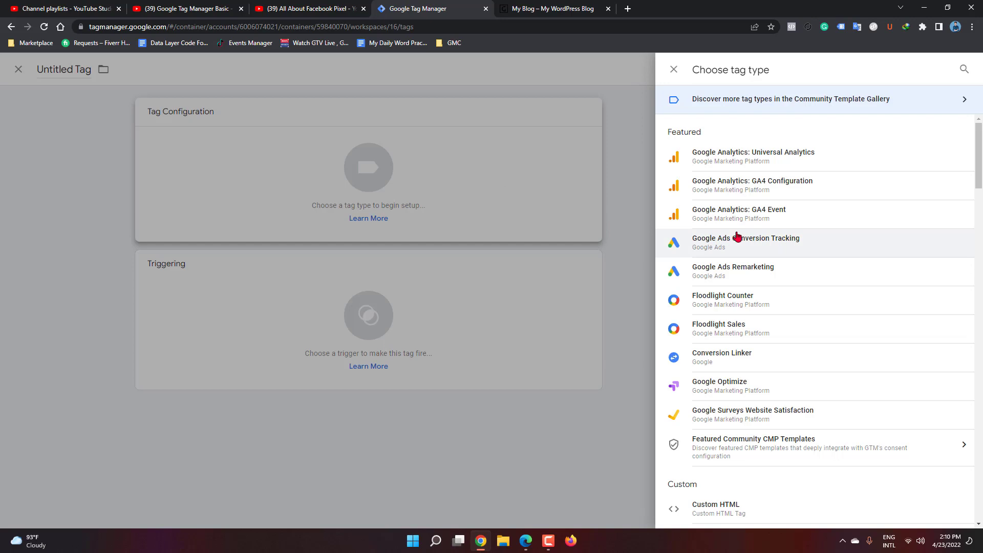
scroll(736, 241, "down", 3)
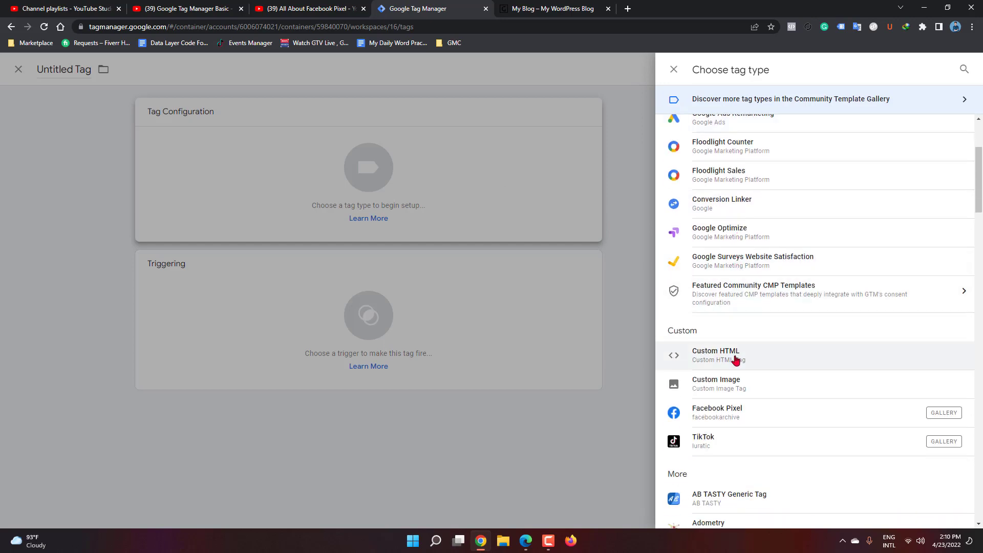
left_click(736, 360)
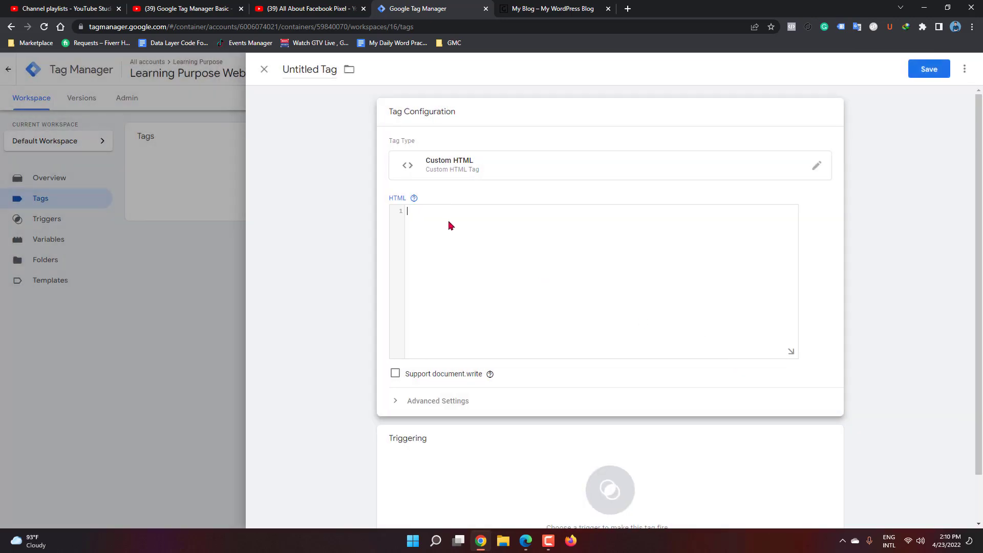
left_click(457, 225)
key("ctrl+v")
Step: Open Google Drive at drive.google.com in a new browser tab
left_click(626, 14)
left_click(619, 29)
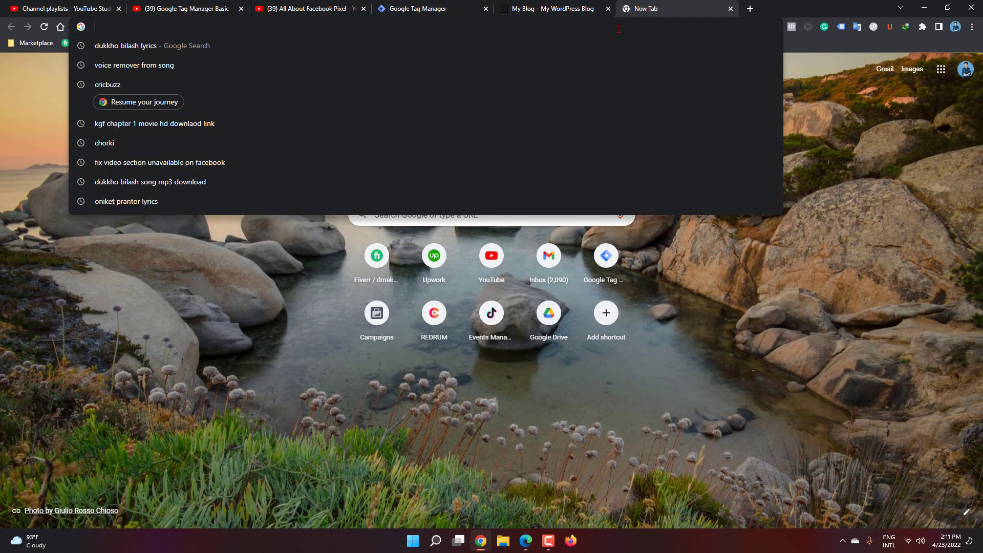
type("drive.google.com")
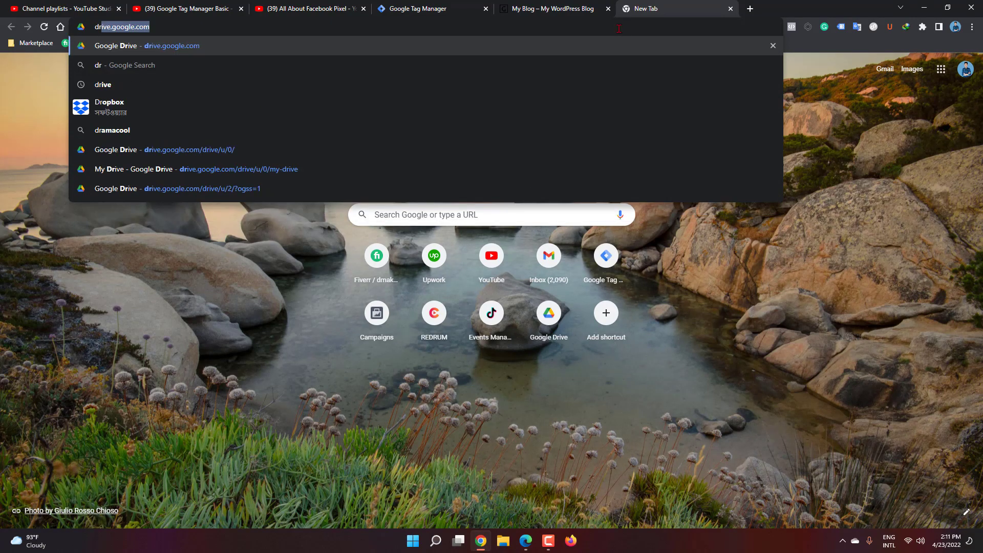
key("Return")
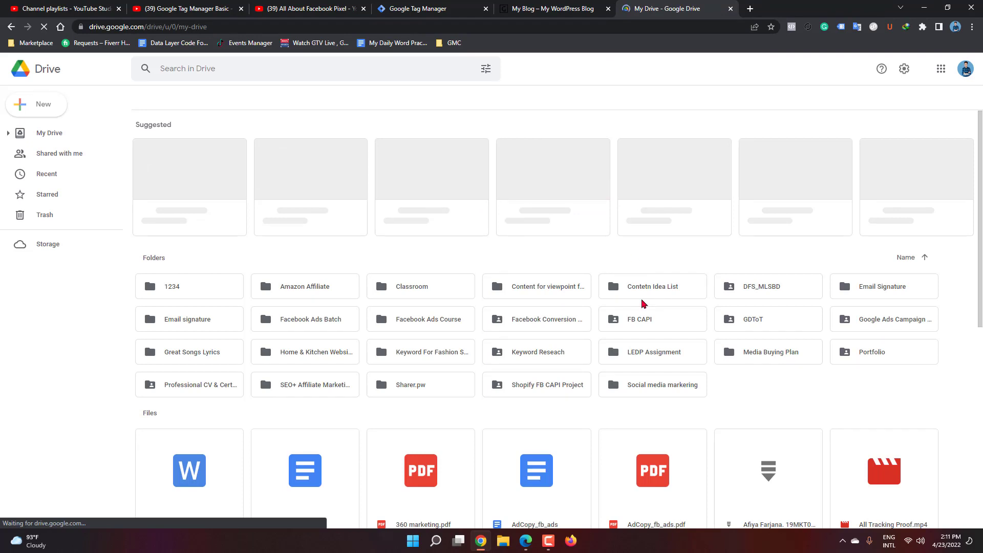
left_click(551, 544)
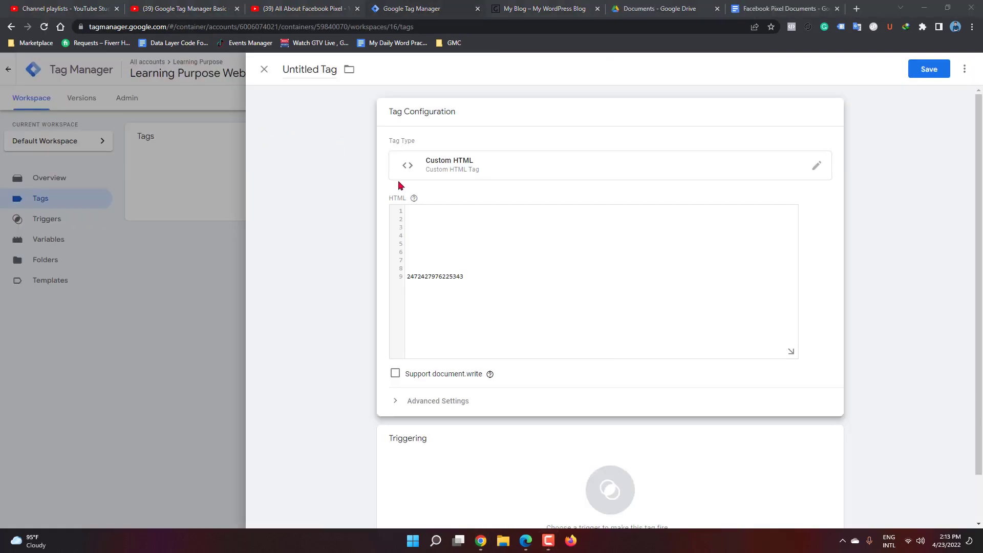
Step: Switch to Microsoft Edge and view the details of MLM LTD's pixel and Demo Pixel
mouse_move(414, 198)
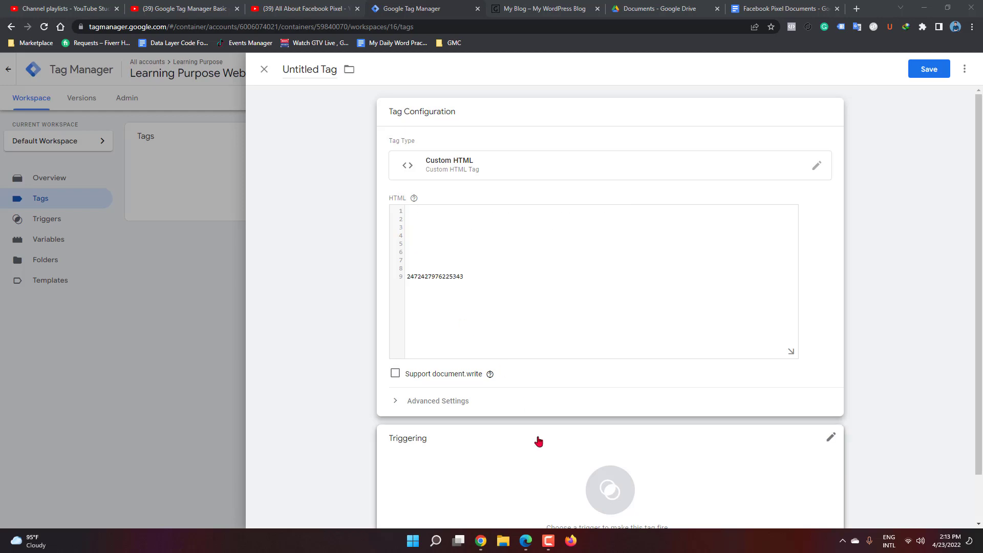
left_click(526, 540)
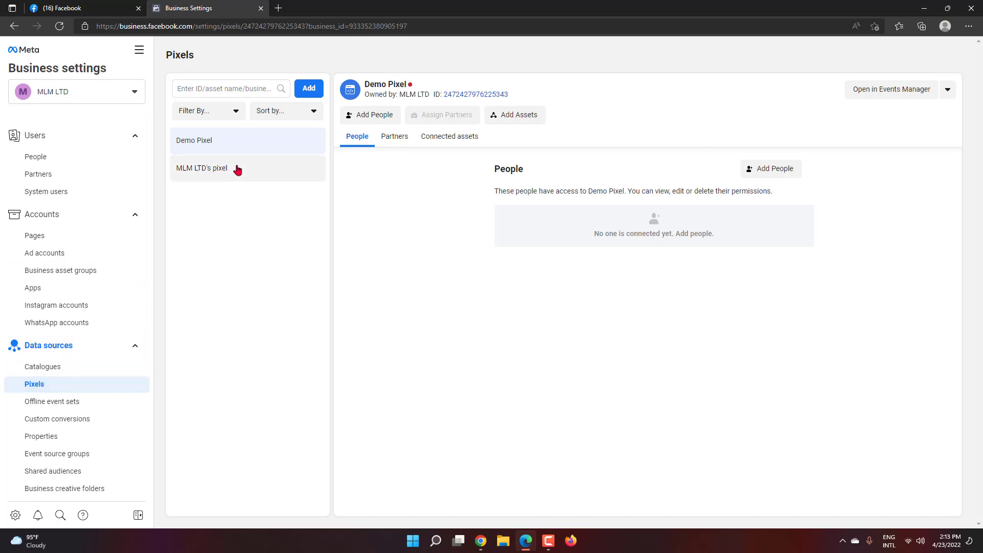
left_click(247, 184)
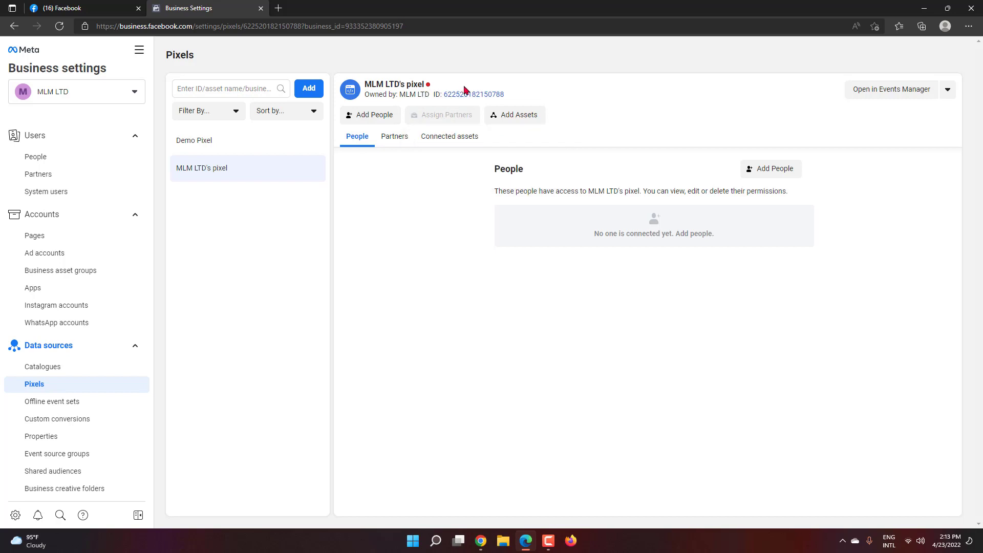
left_click(235, 139)
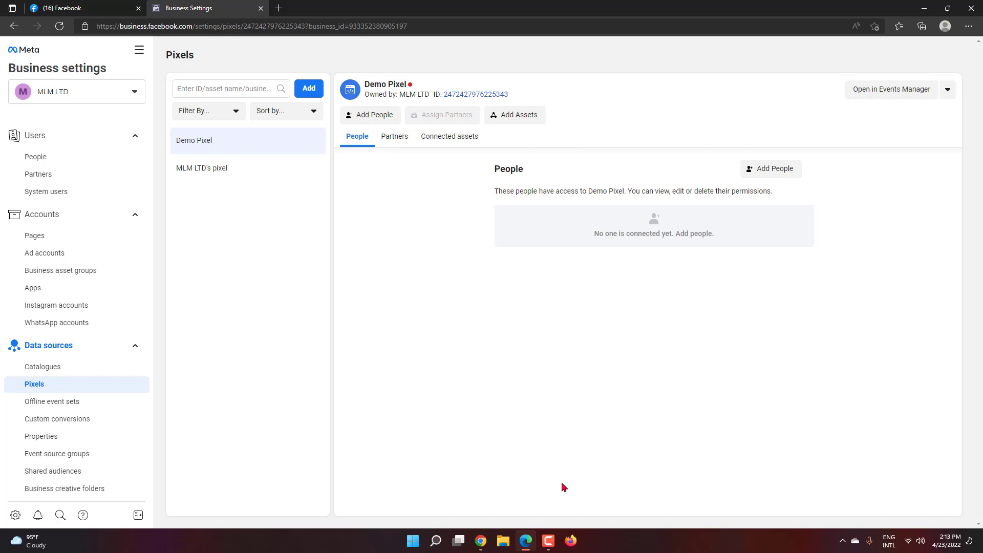
Step: Switch to Chrome and copy the complete Fb Base Tag Script from the Facebook Pixel Documents file
left_click(480, 541)
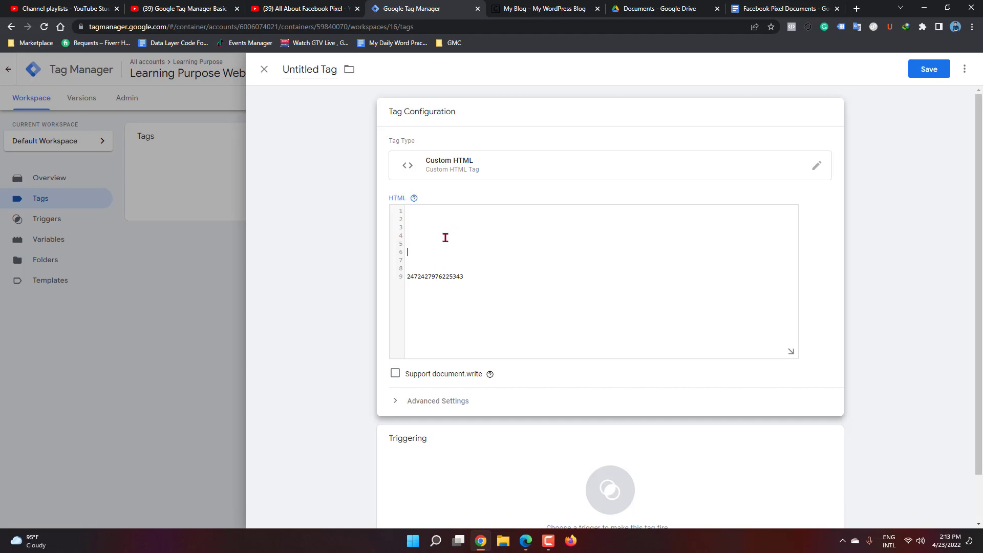
left_click(768, 9)
scroll(371, 245, "up", 2)
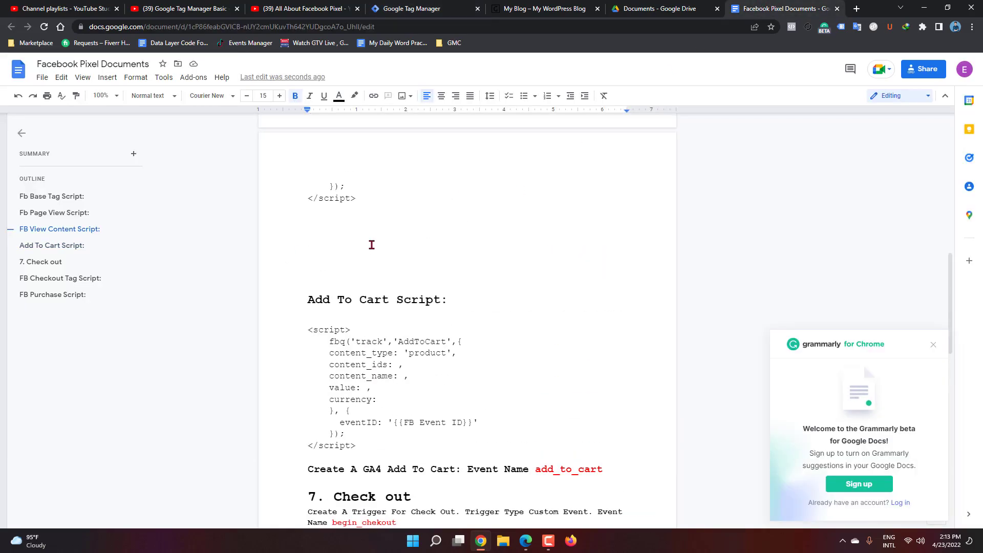
scroll(372, 245, "up", 8)
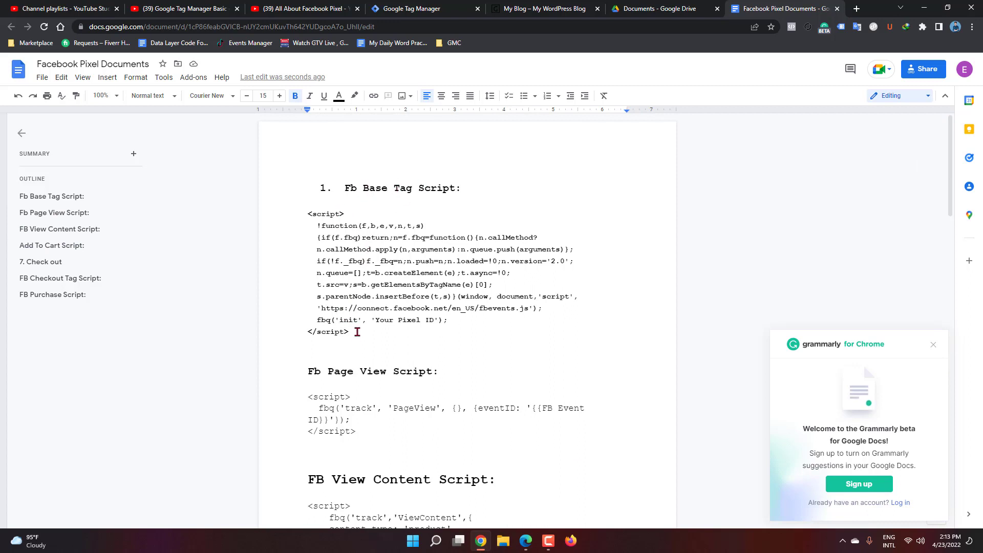
left_click_drag(357, 331, 287, 215)
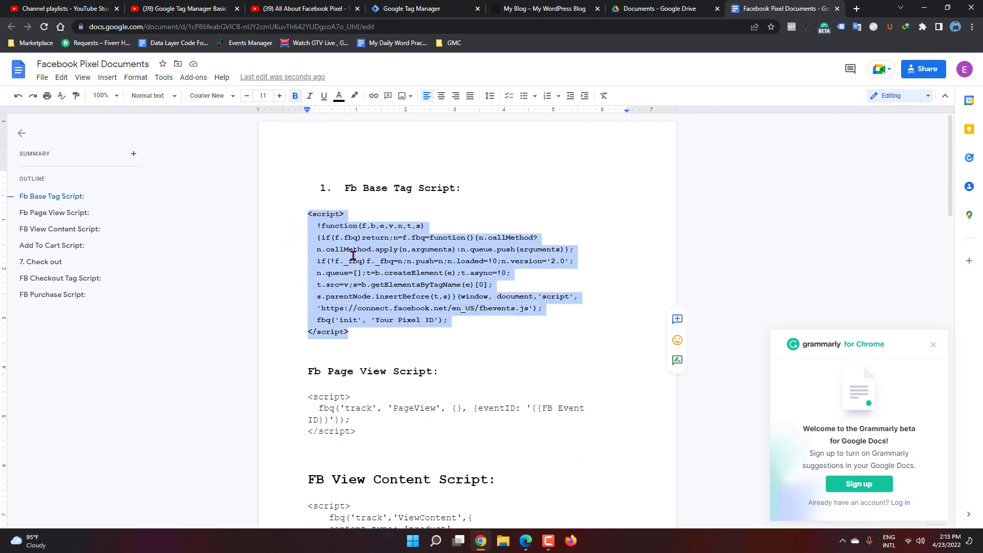
right_click(352, 255)
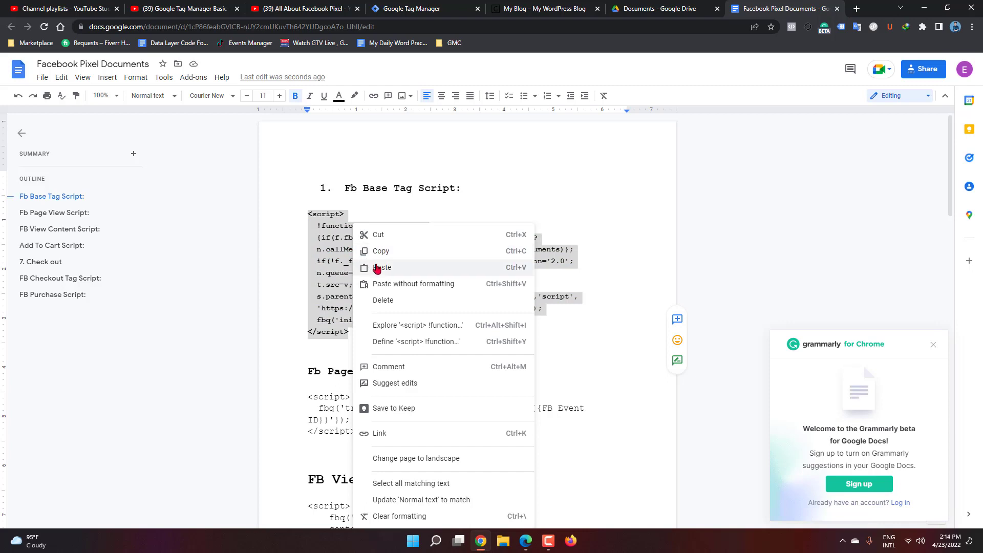
left_click(382, 251)
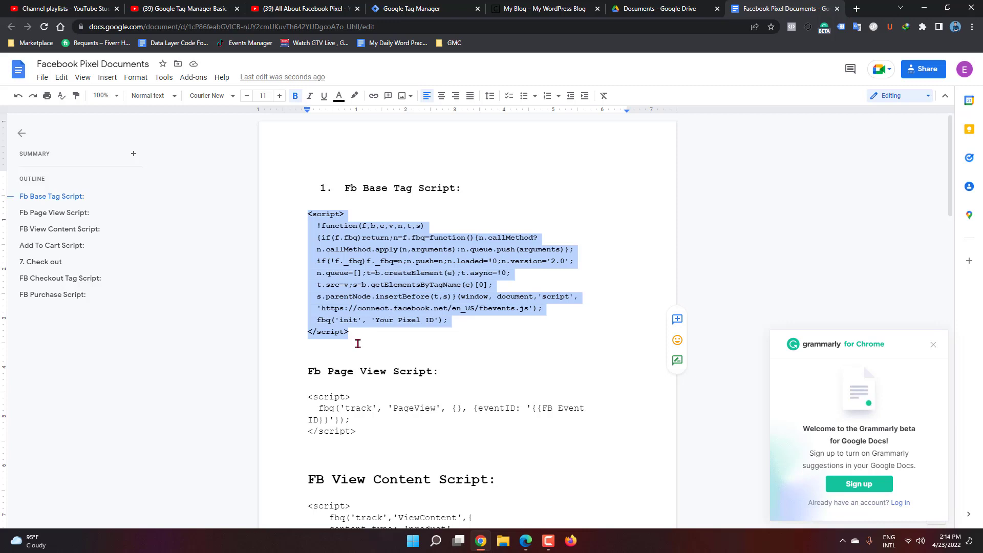
left_click(357, 328)
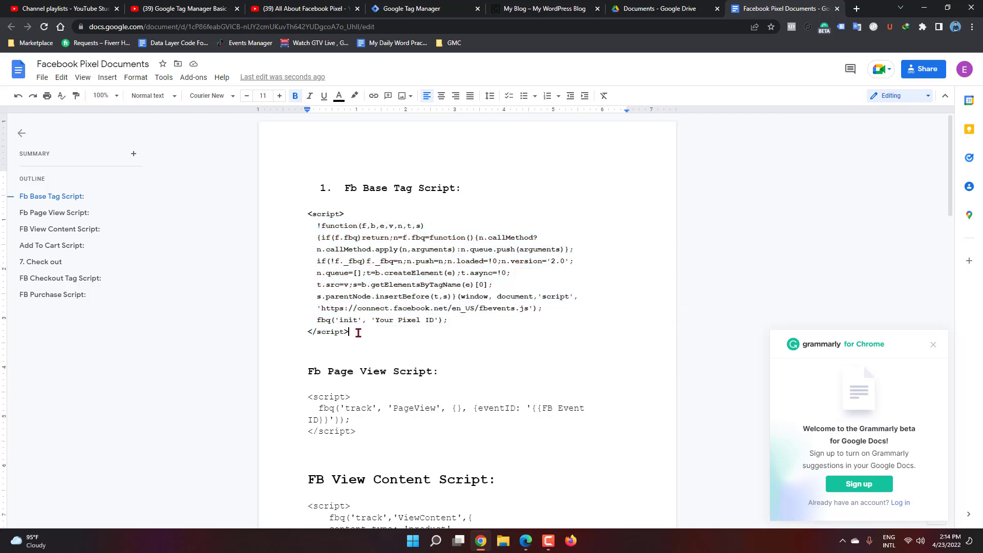
left_click_drag(358, 330, 296, 220)
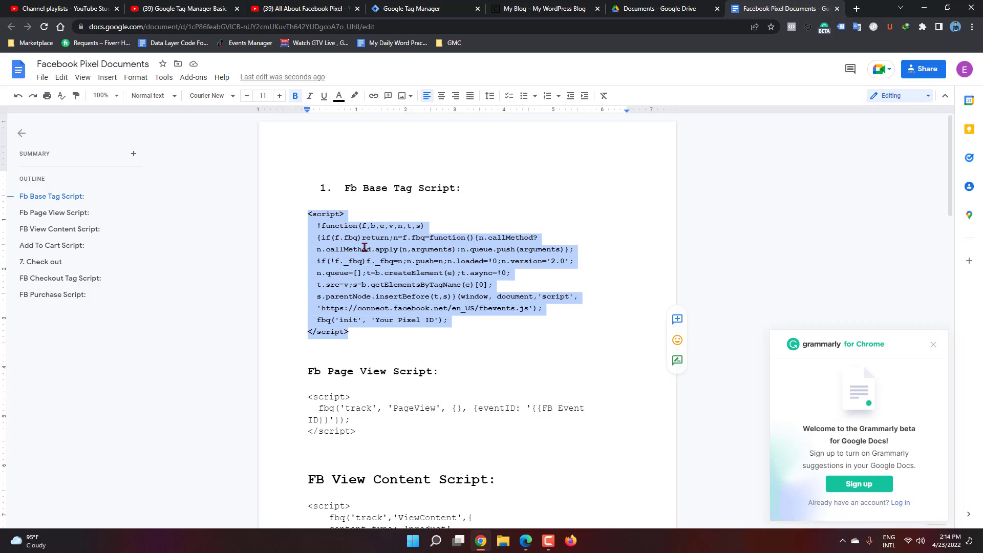
right_click(361, 252)
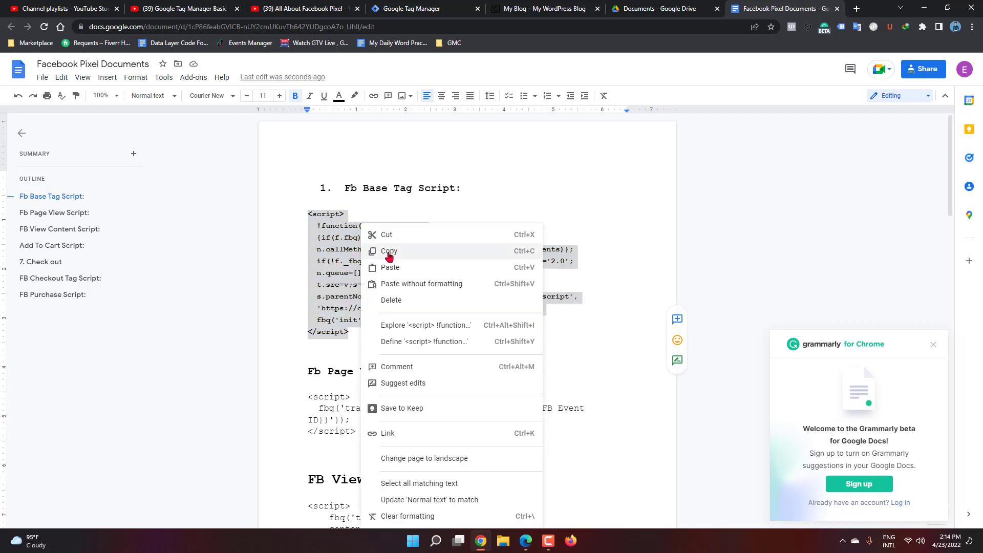
left_click(389, 252)
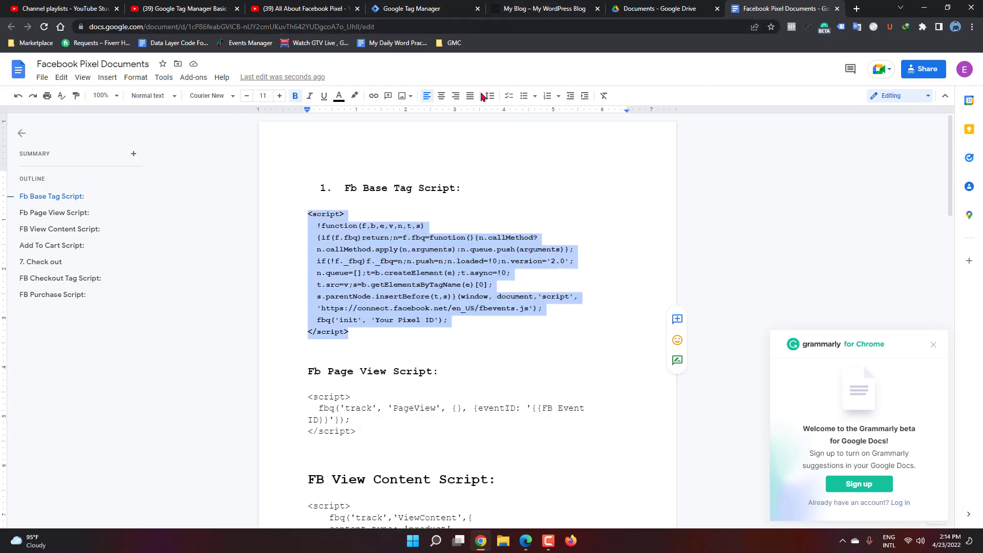
Step: Paste the base tag script into the Custom HTML tag's code, starting at line 1 above the pixel ID
left_click(430, 8)
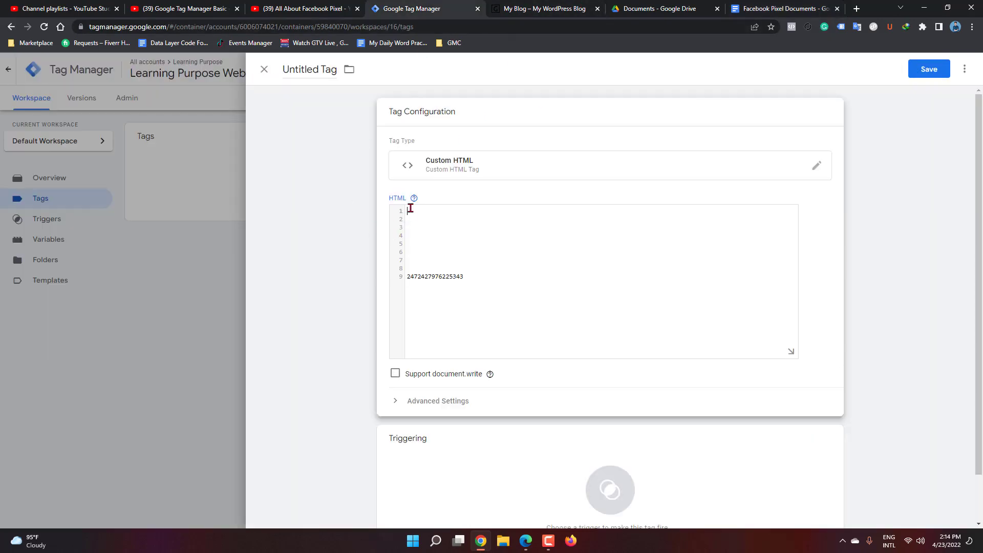
right_click(410, 208)
left_click(448, 288)
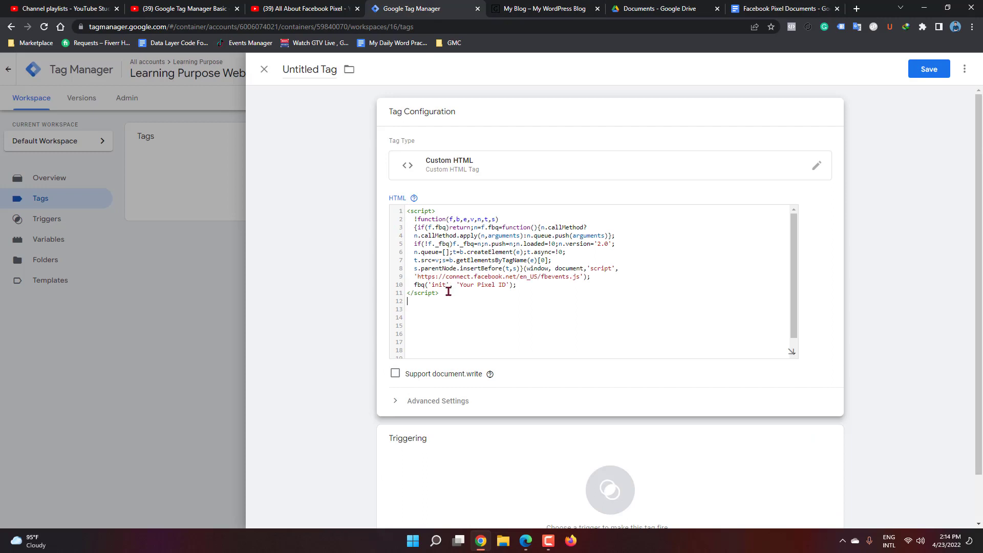
Step: Delete the blank lines below the script and move the pixel ID into the fbq init call, replacing Your Pixel ID
scroll(449, 292, "down", 1)
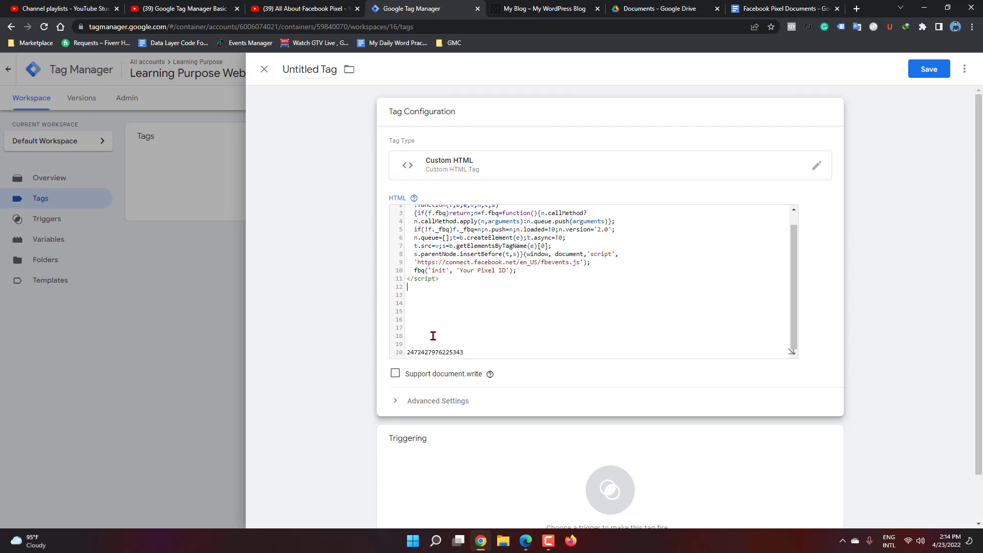
left_click_drag(431, 341, 382, 288)
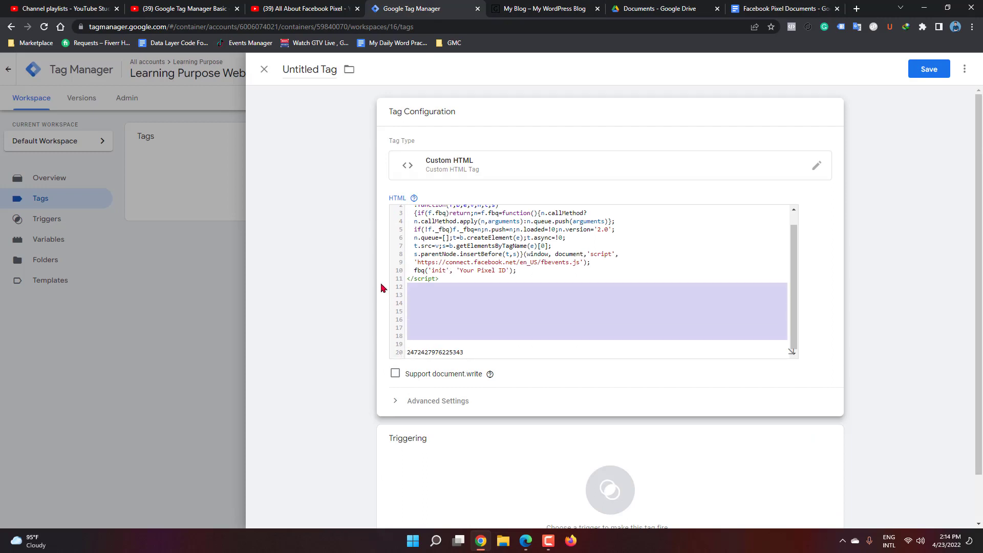
key("BackSpace")
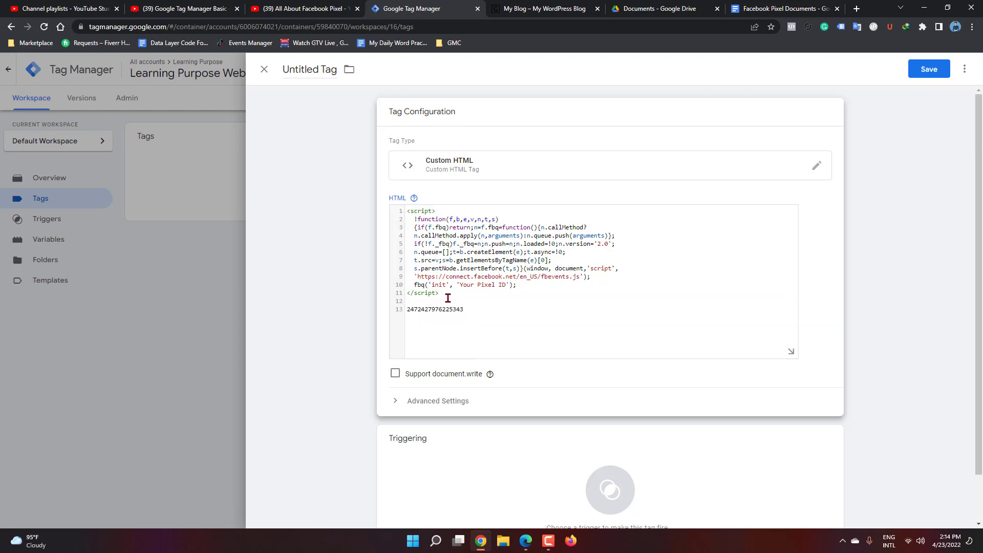
left_click_drag(467, 310, 405, 309)
key("ctrl+x")
left_click_drag(506, 285, 462, 285)
key("ctrl+v")
Step: Name the tag FB Base Code
scroll(467, 286, "down", 1)
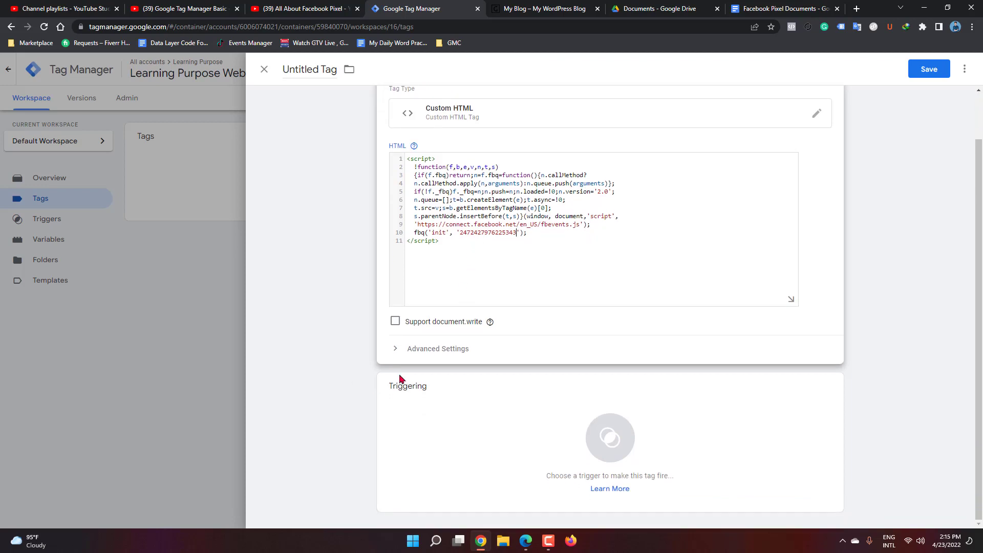
left_click(318, 73)
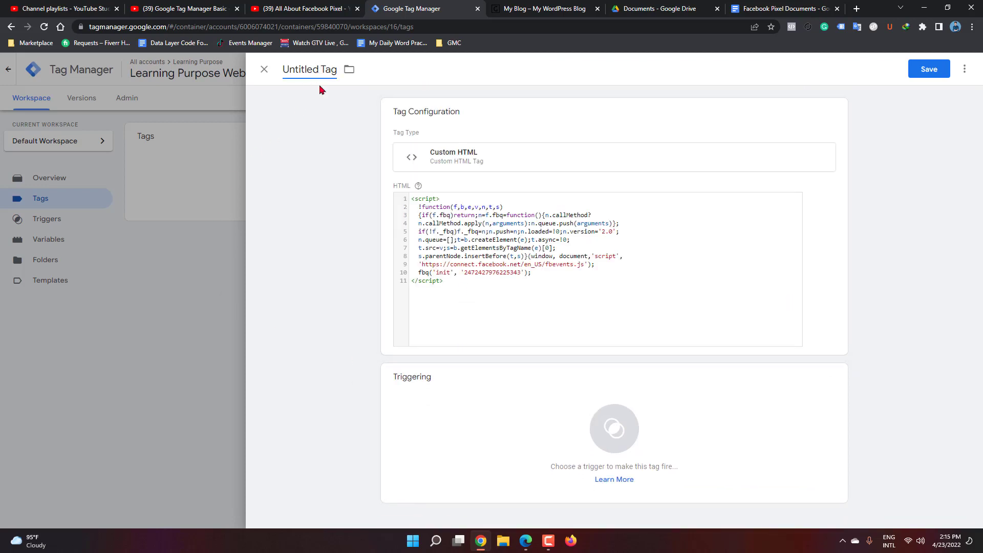
key("ctrl+a")
key("BackSpace")
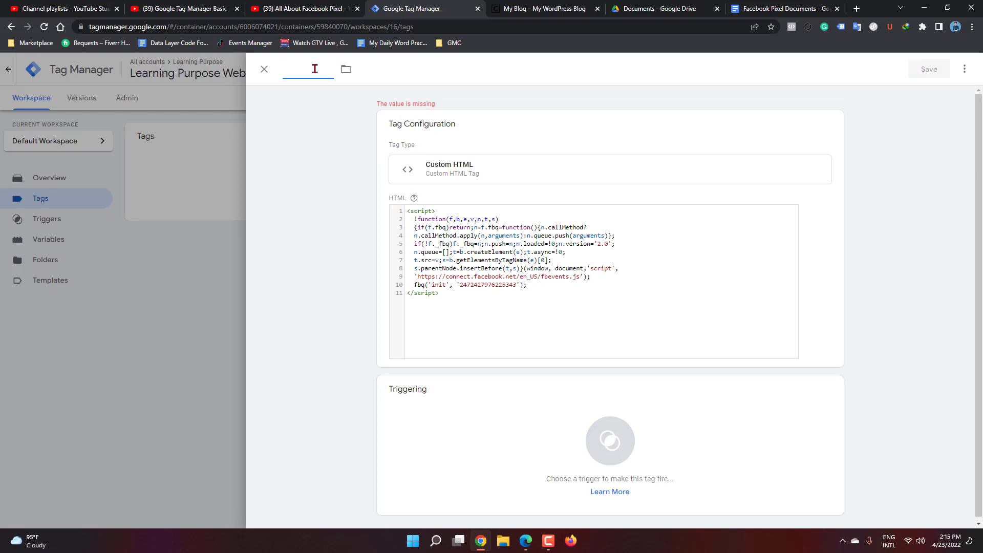
type("FB Bas")
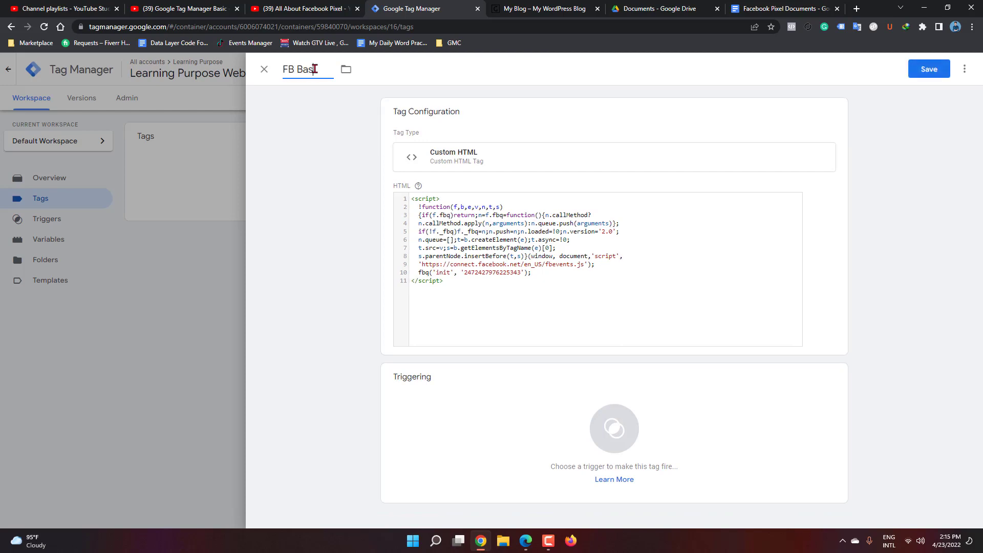
type("e Code")
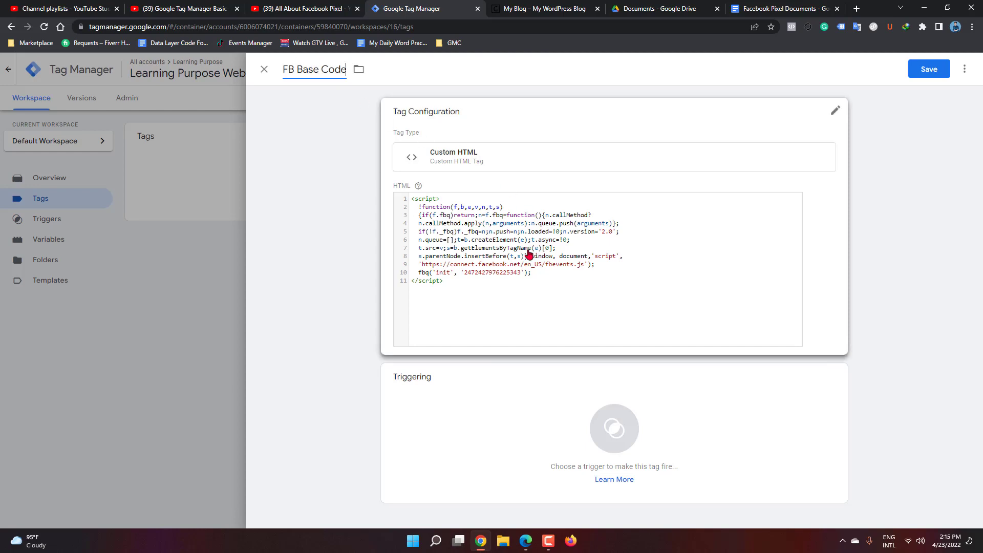
Step: Add the All Pages trigger to the FB Base Code tag and save the tag
left_click(481, 394)
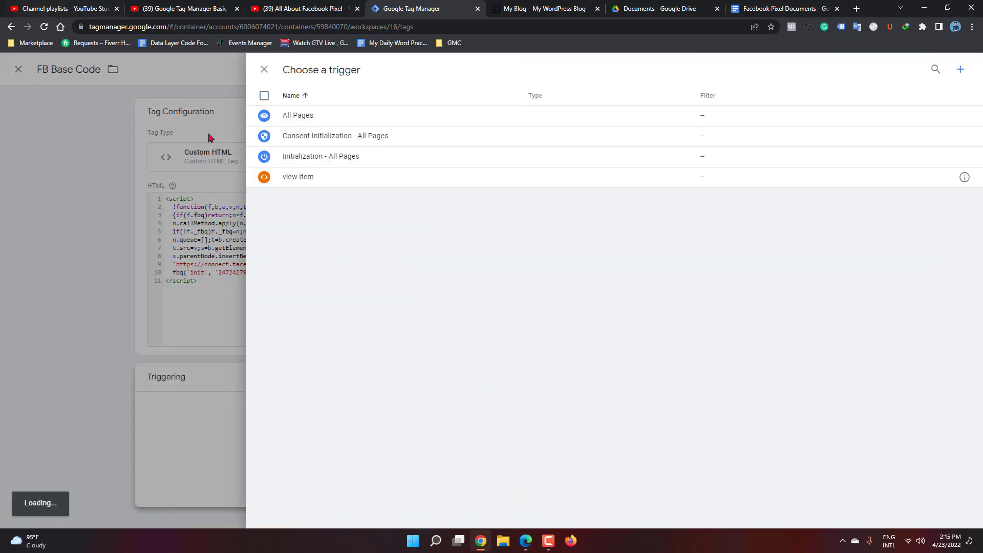
left_click(299, 116)
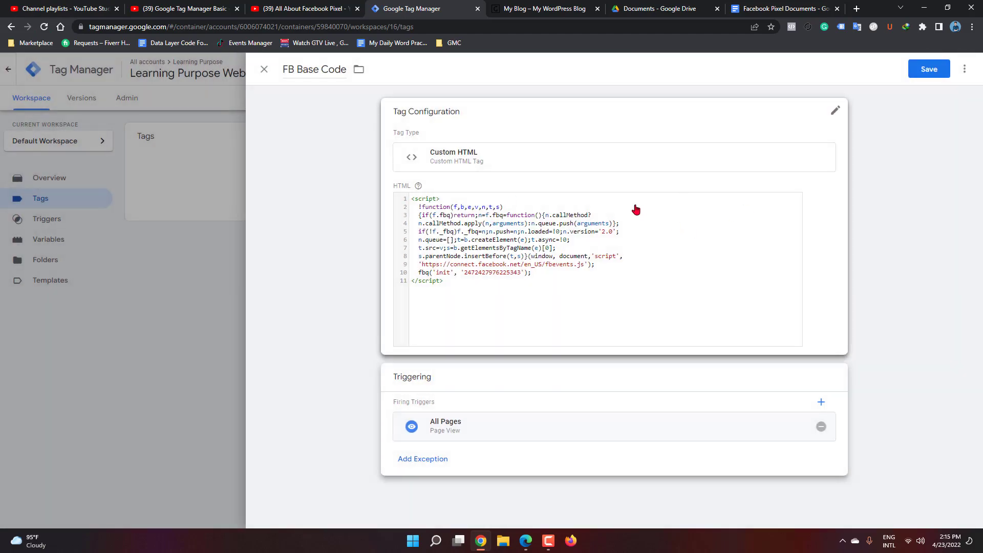
left_click(932, 68)
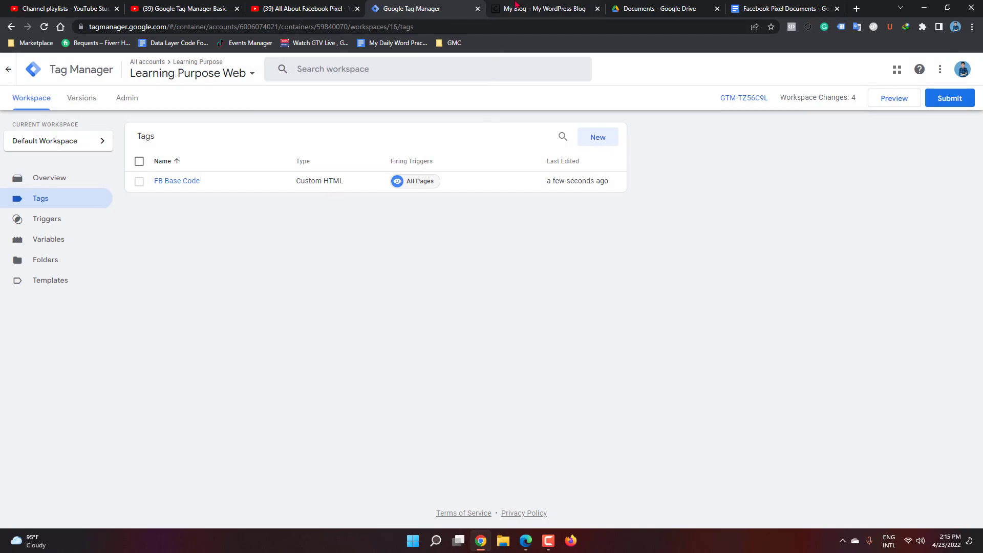
Step: View the products on the WordPress store's home page and return to Google Tag Manager
key("ctrl+Tab")
scroll(448, 194, "down", 4)
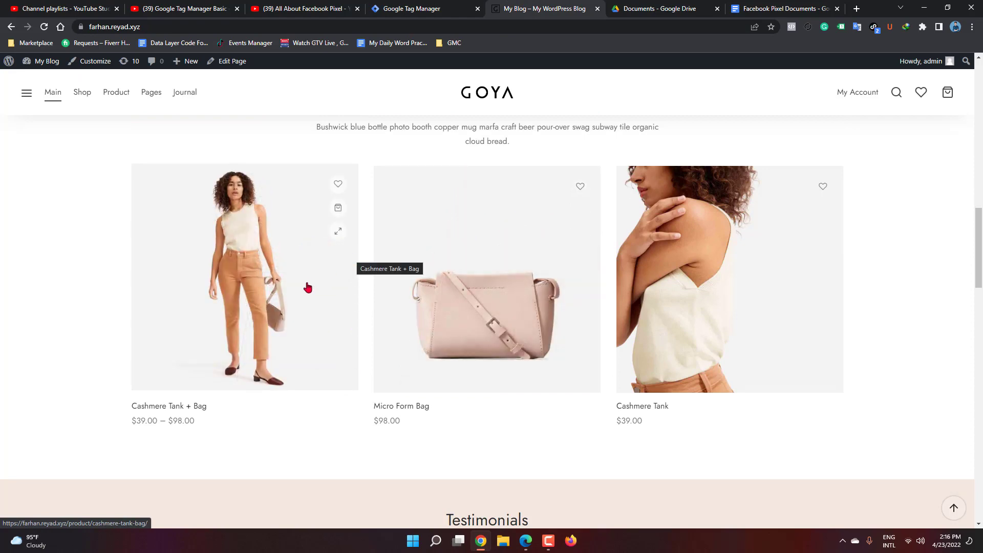
left_click(453, 5)
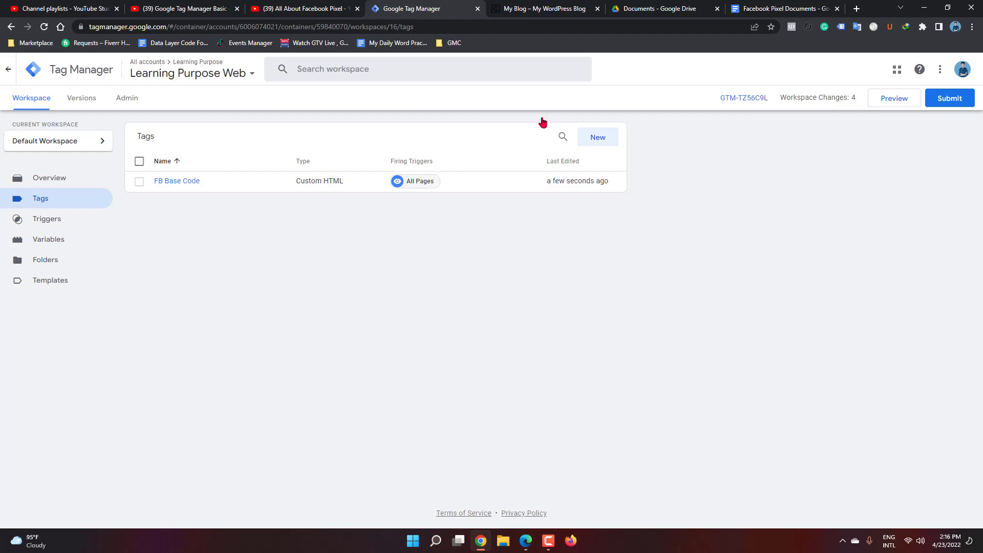
Step: Minimize the browser windows and create a new text document on the desktop with the default name
left_click(930, 5)
left_click(929, 5)
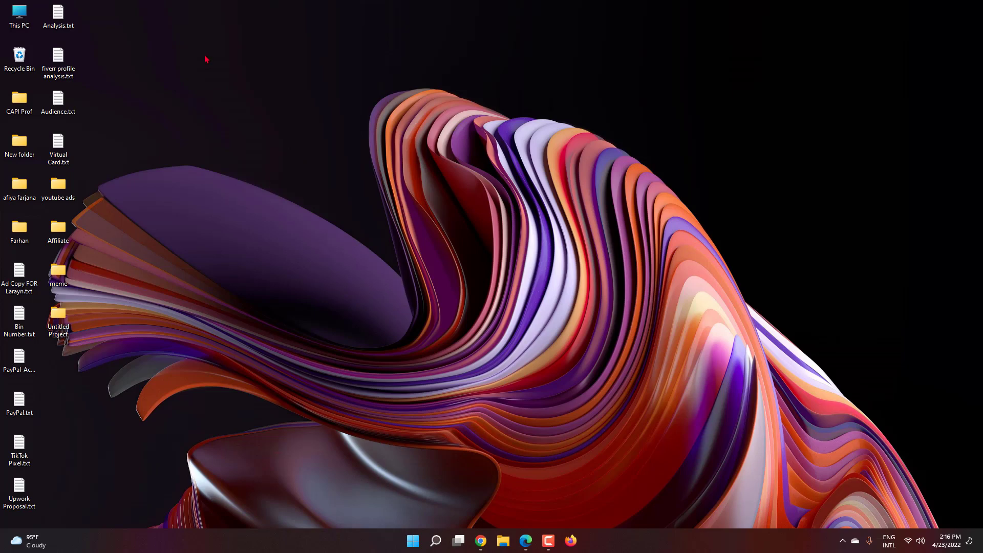
right_click(206, 59)
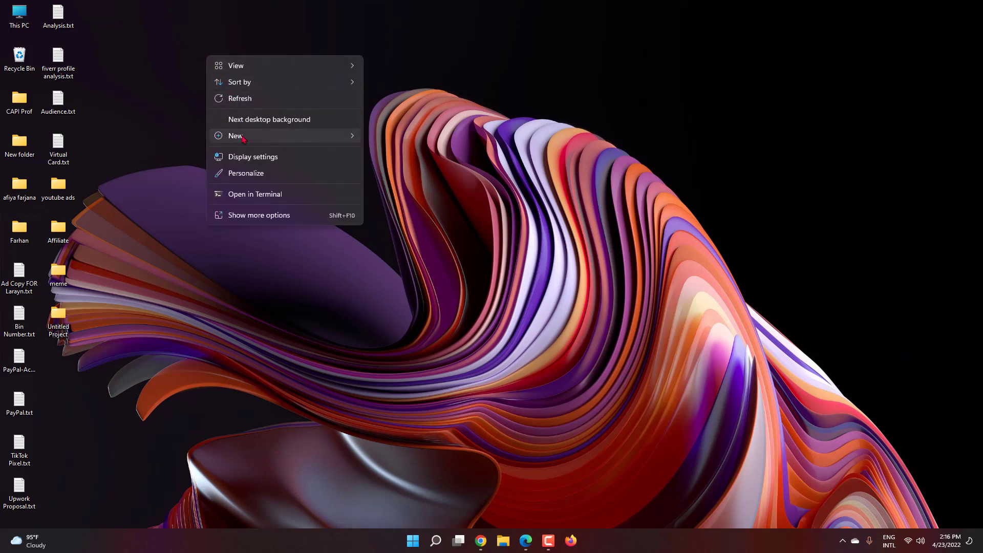
mouse_move(308, 142)
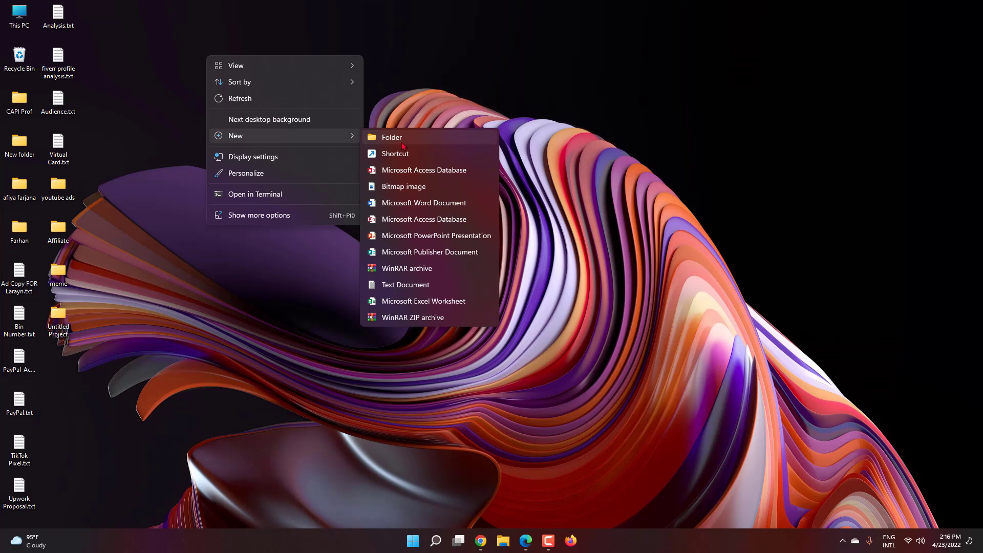
left_click(406, 285)
key("Return")
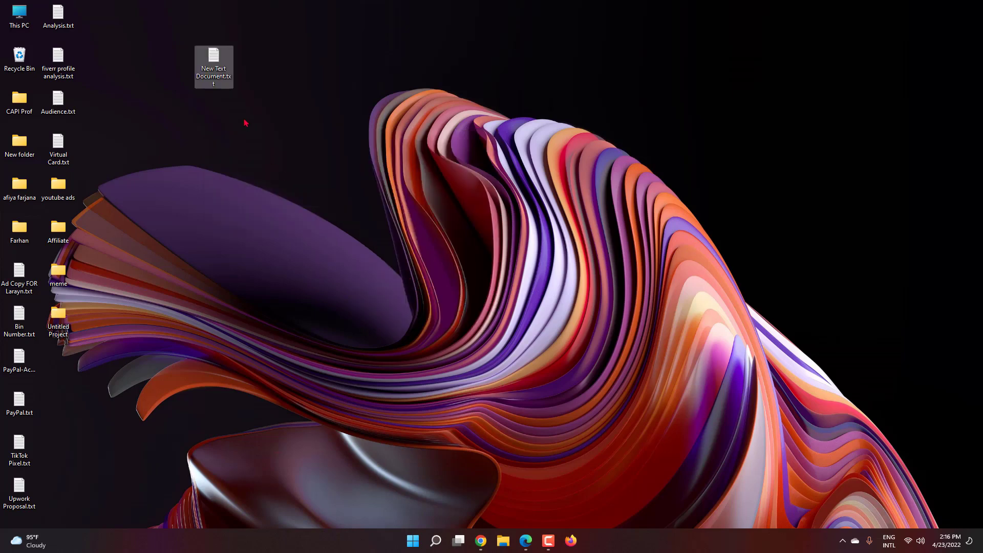
Step: Open the new text document in Notepad, zoom the text to 260% and maximize the window
double_click(211, 61)
scroll(545, 199, "up", 15, "ctrl")
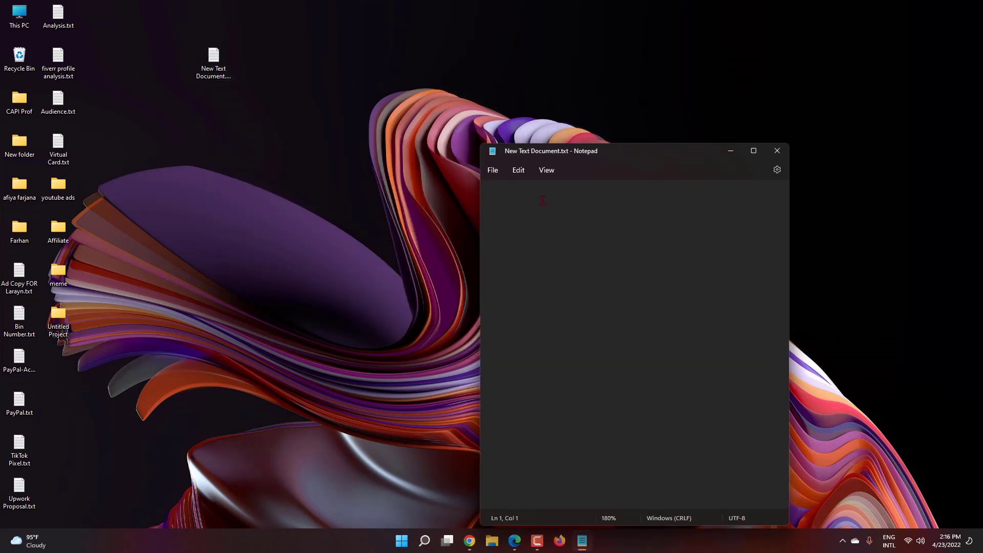
left_click(753, 151)
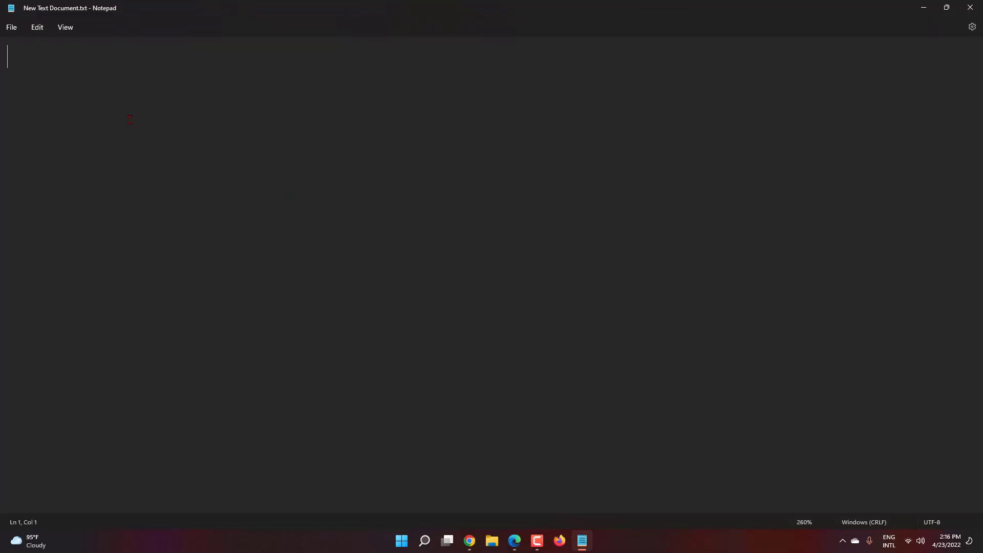
Step: Write a numbered list of the five events: Page View, ViewContent, AddToCart, InitiateCheckout and Purchase, one per line
type("1.")
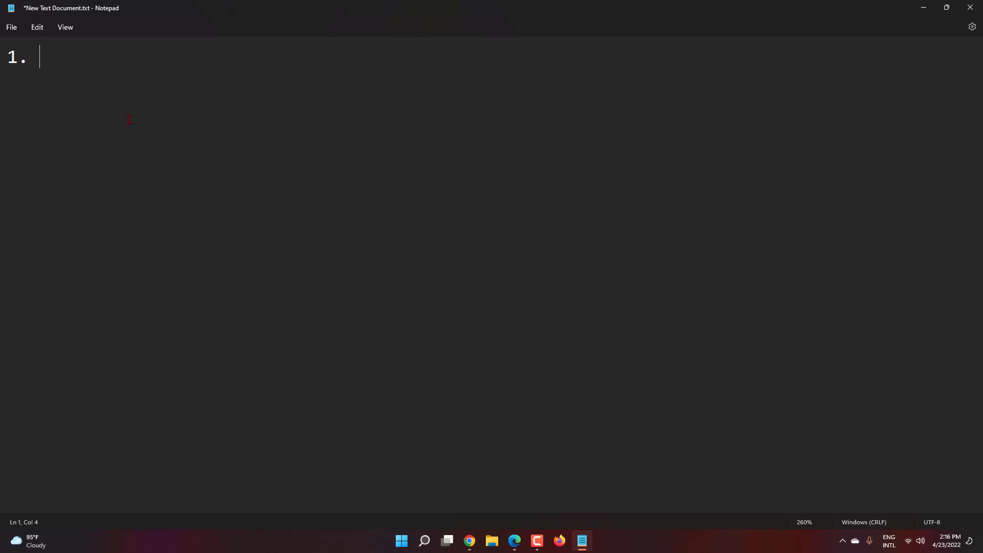
type(" Page View")
key("Return")
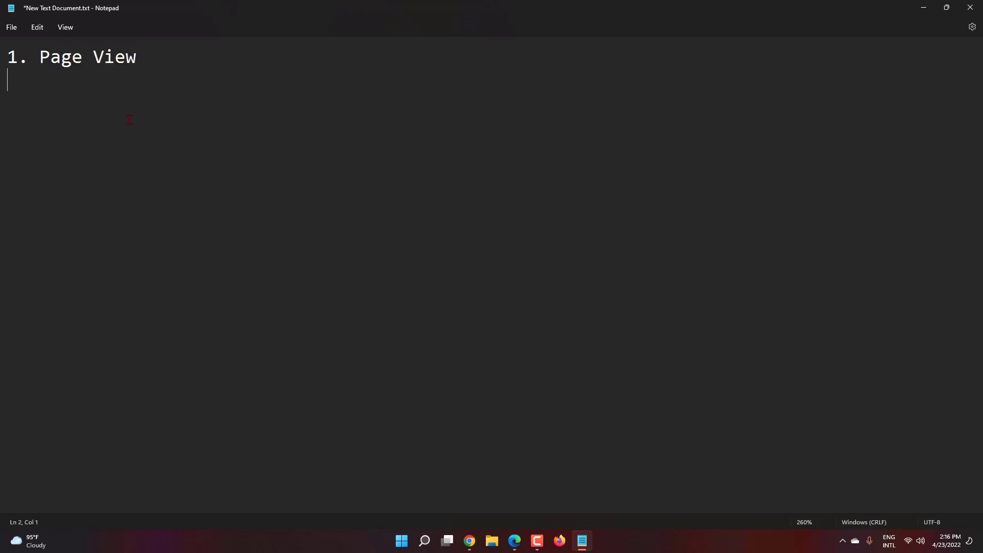
type("2 . ViewContent")
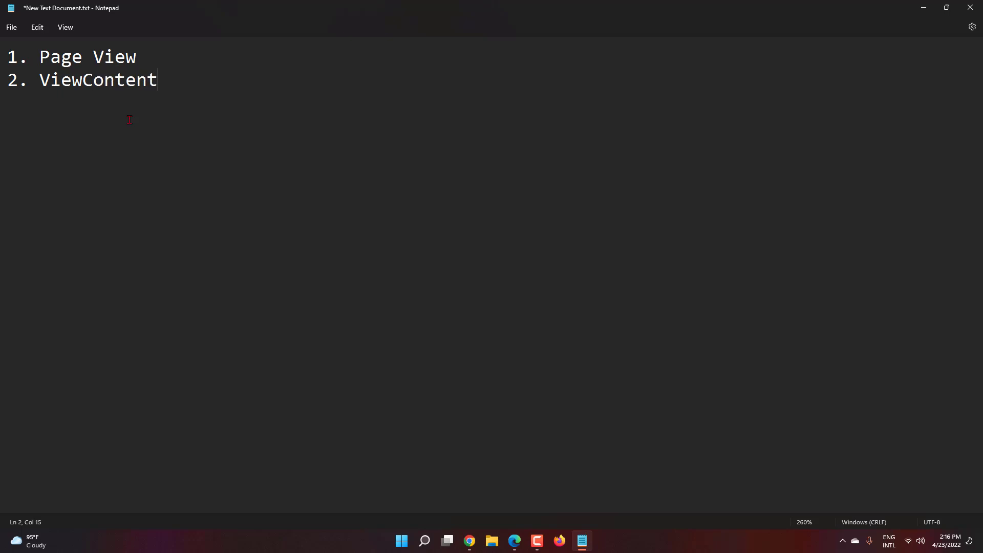
key("Return")
type("3. AddTo Cart")
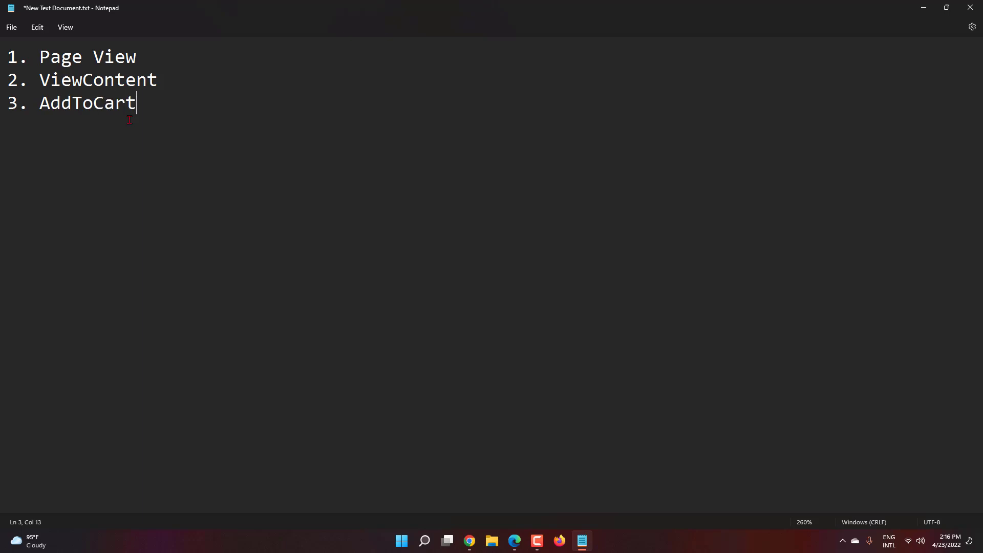
key("Return")
type("4. InitiateC")
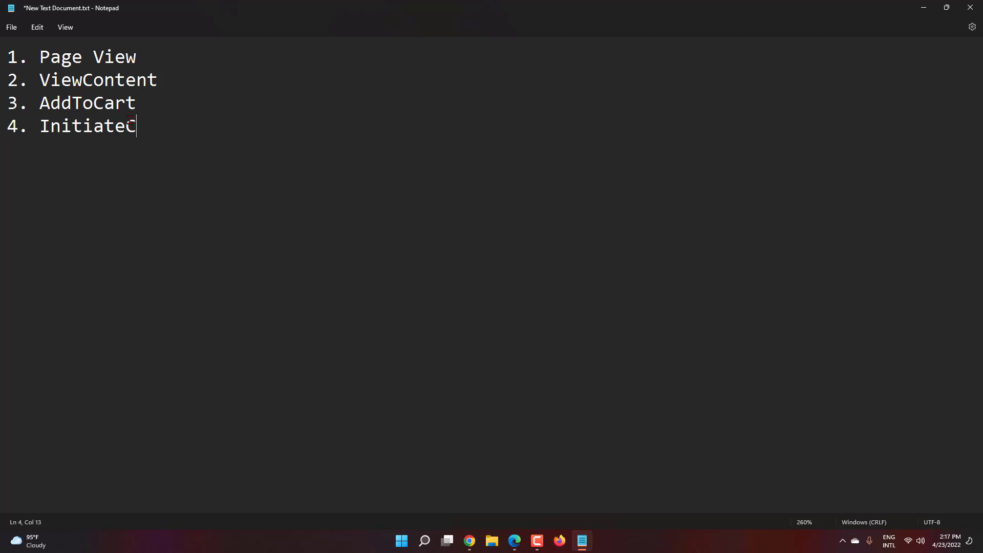
type("heckout")
key("Return")
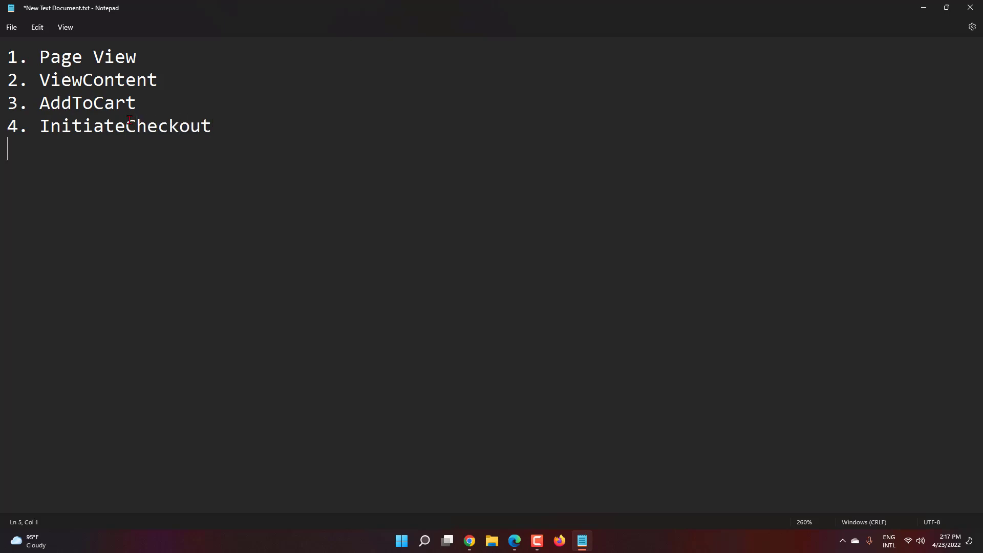
type("5. Purchase")
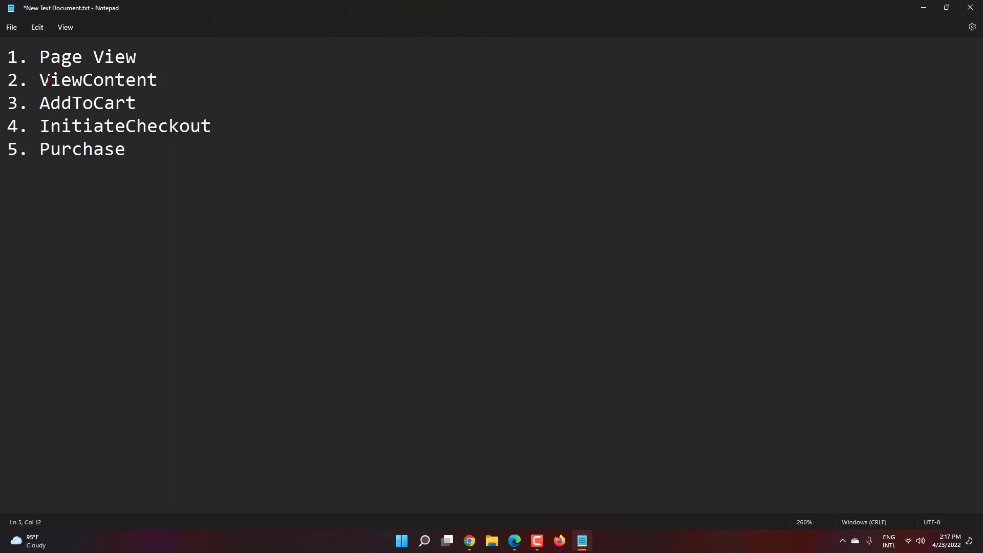
Step: Highlight the whole event list and the four lines from ViewContent to Purchase, and clear the selection
left_click_drag(166, 156, 1, 59)
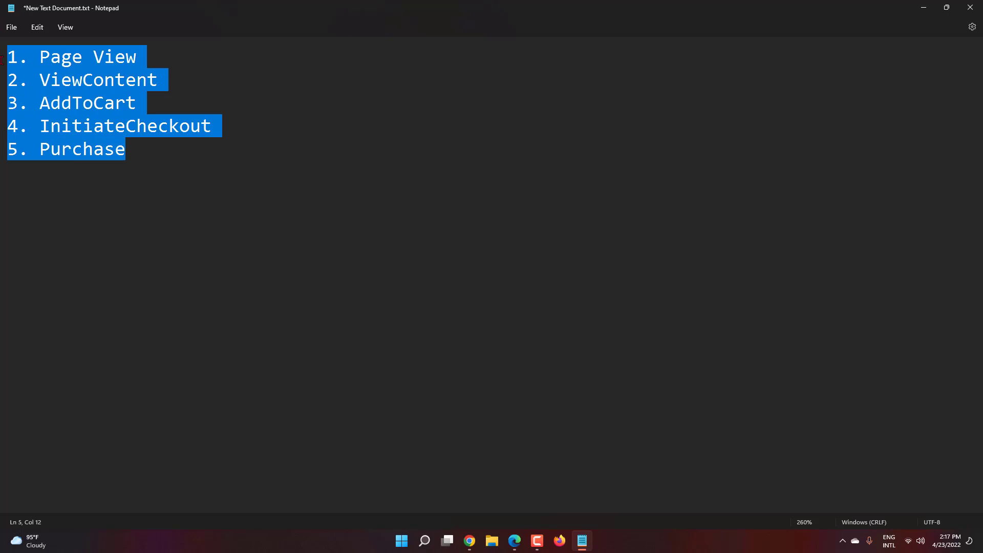
left_click(151, 151)
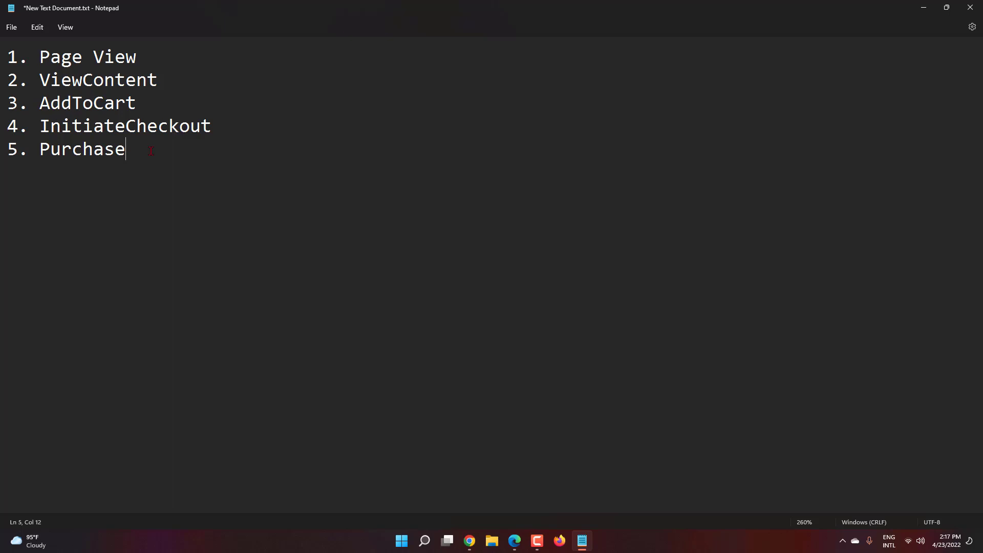
left_click_drag(151, 151, 9, 76)
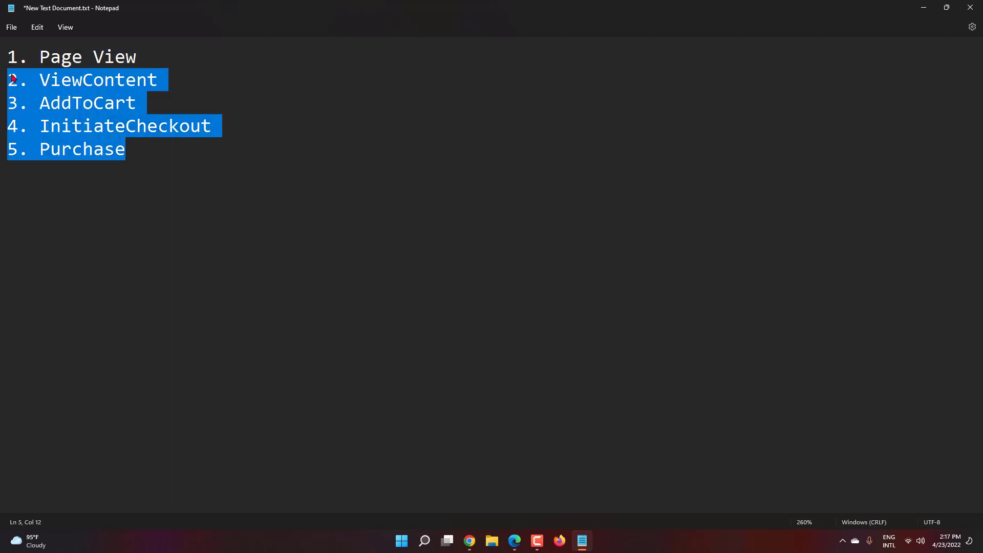
left_click(148, 57)
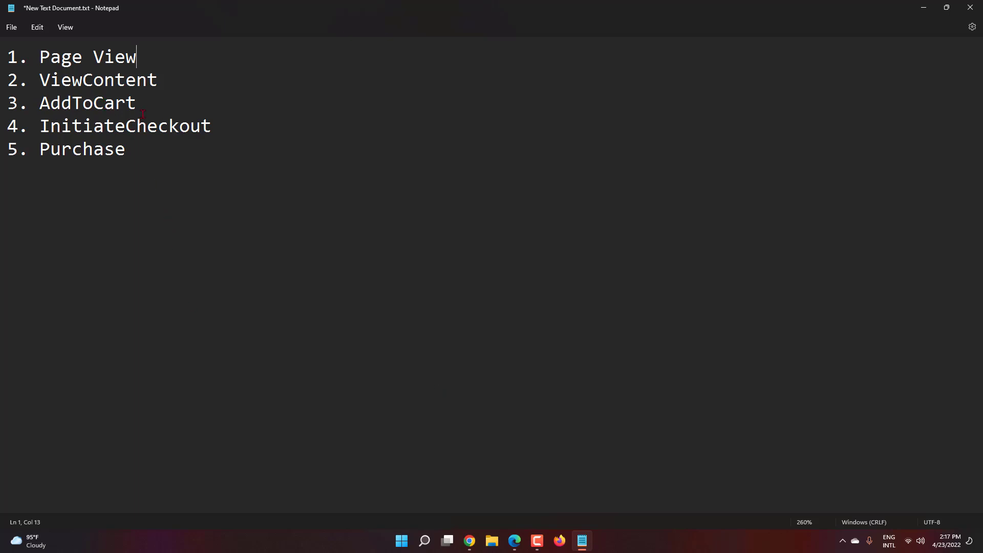
Step: Switch to Chrome, check Demo Pixel's details in Microsoft Edge, and return to Google Tag Manager in Chrome
left_click(470, 541)
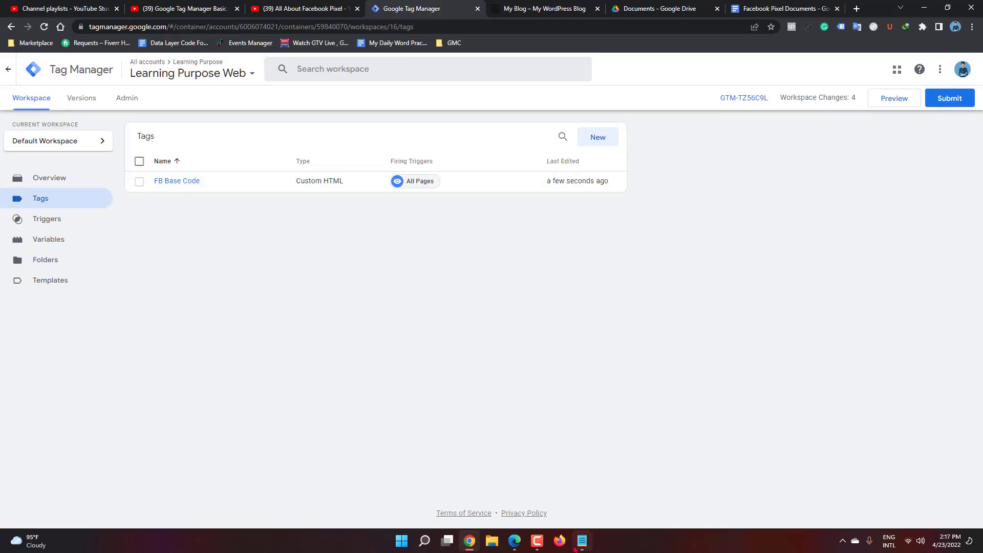
left_click(514, 541)
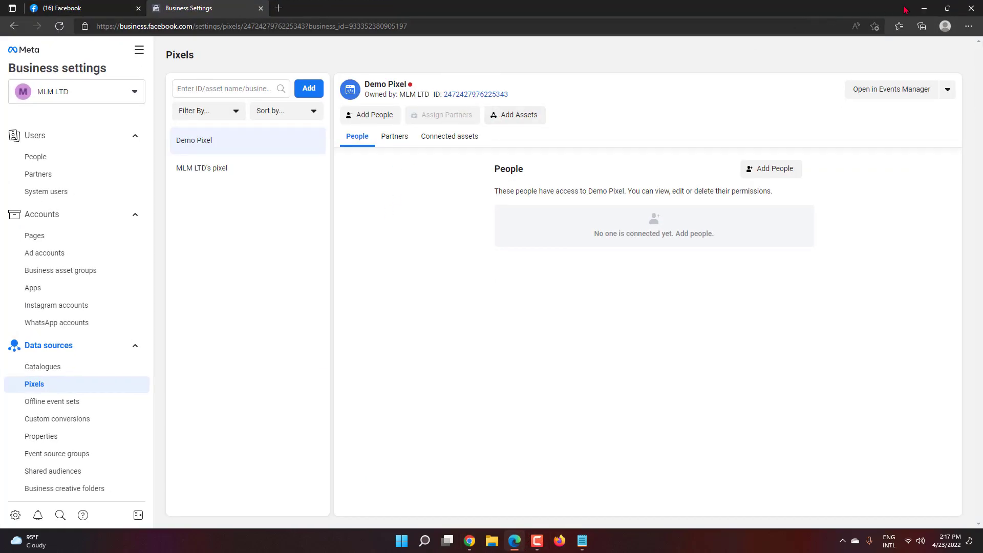
left_click(924, 8)
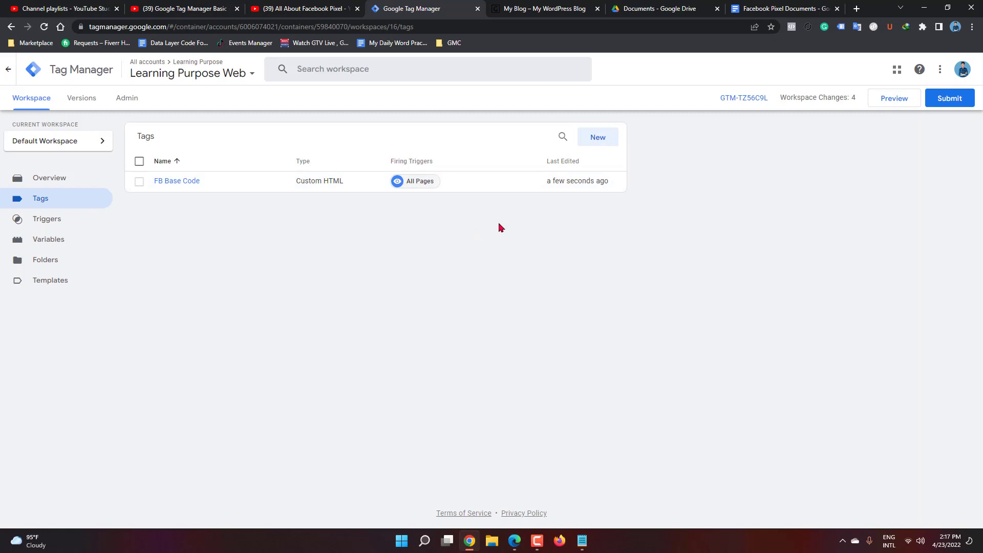
Step: Create a new tag and choose Custom HTML as its tag type
left_click(606, 138)
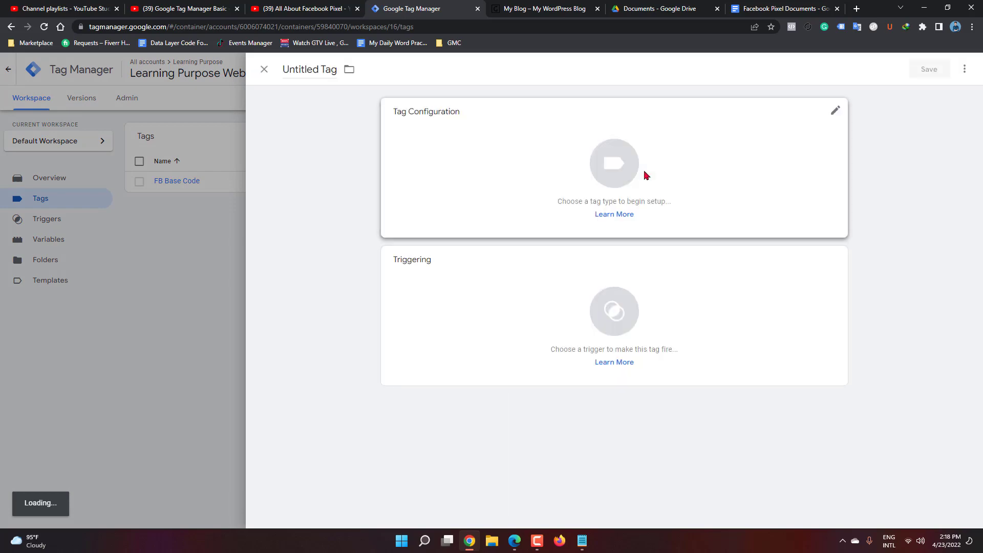
left_click(705, 176)
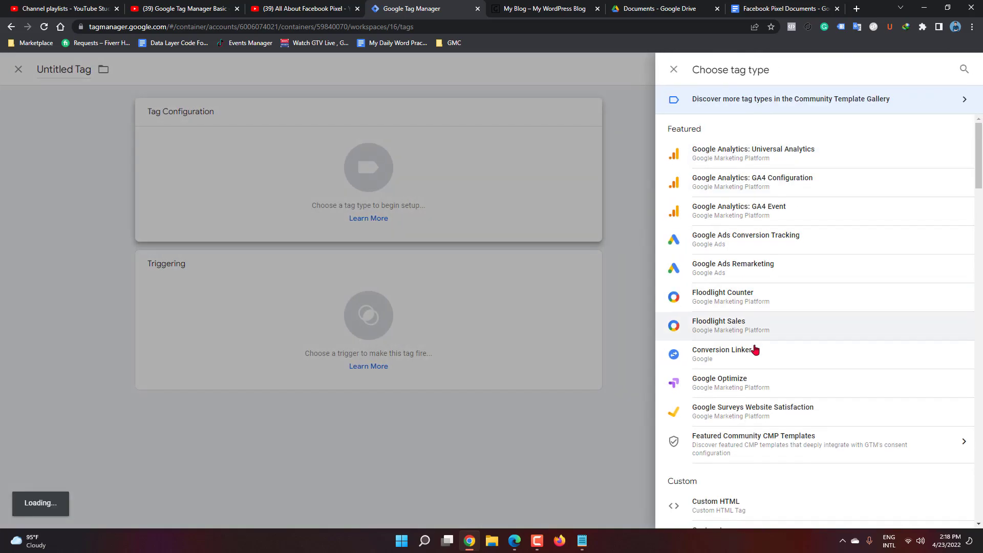
scroll(745, 404, "down", 2)
left_click(744, 402)
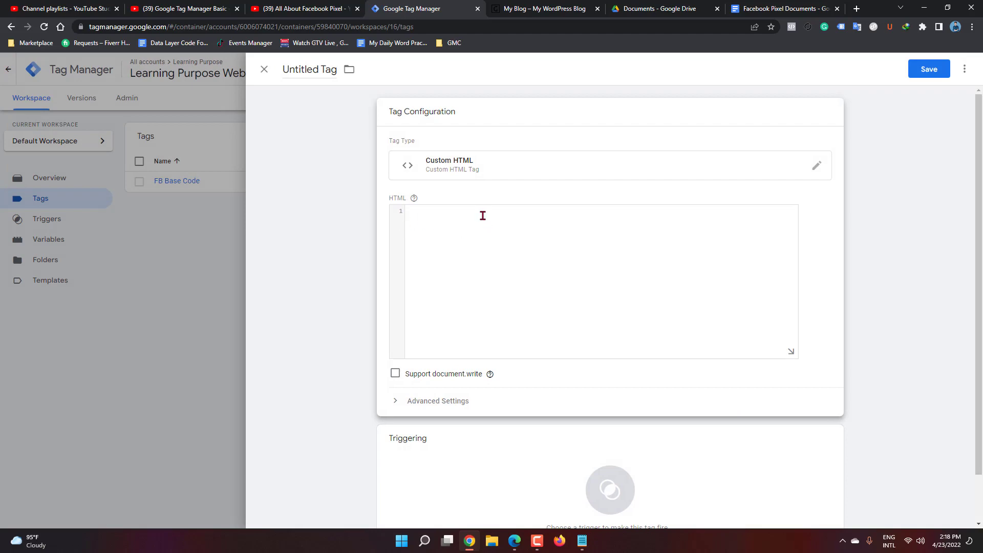
Step: Look up the Fb Page View Script in the Facebook Pixel Documents file in Google Docs
left_click(750, 9)
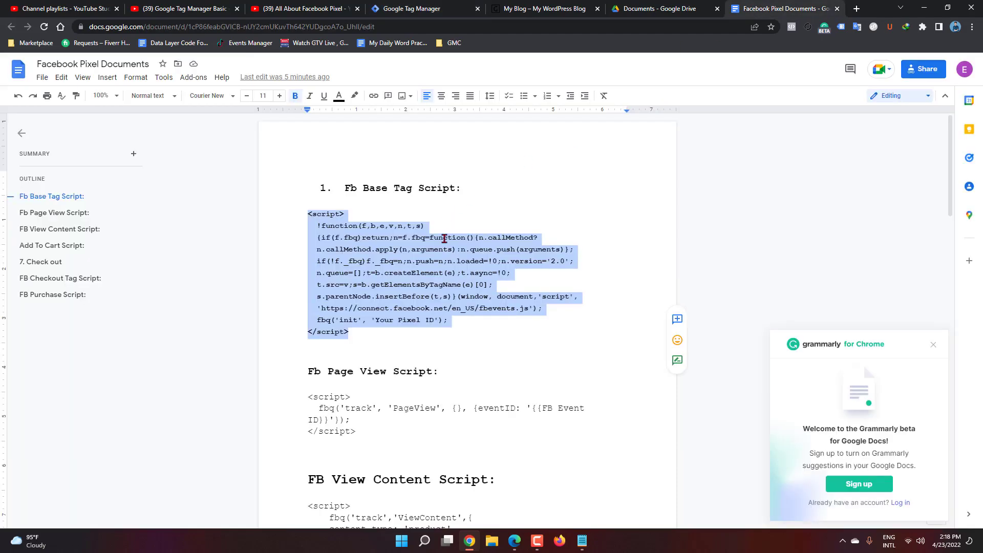
scroll(445, 239, "down", 2)
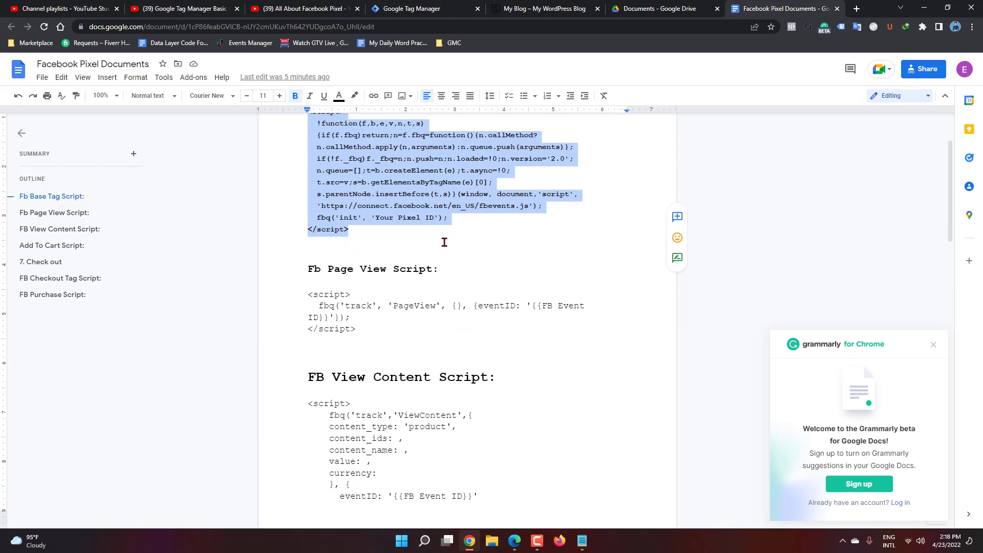
scroll(444, 241, "down", 1)
left_click(401, 274)
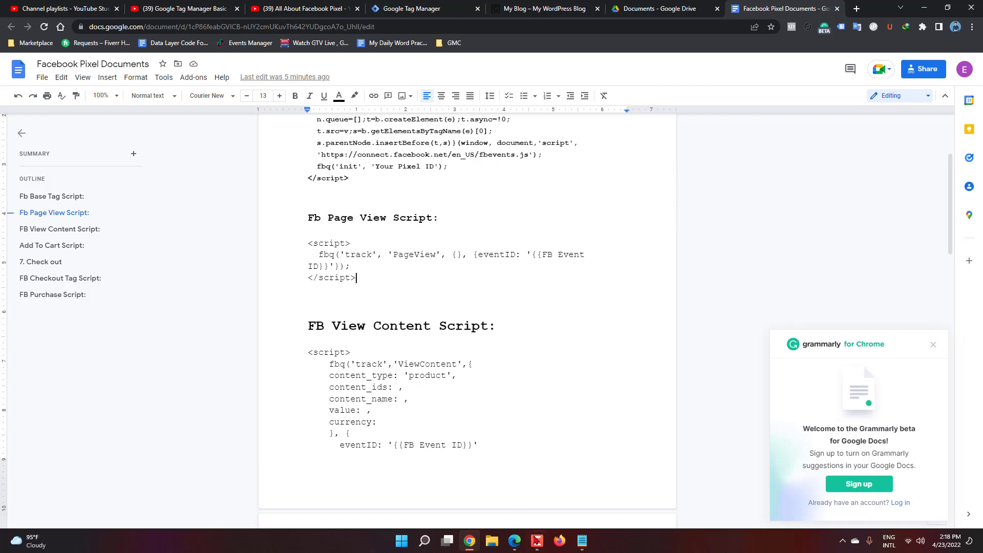
left_click(538, 543)
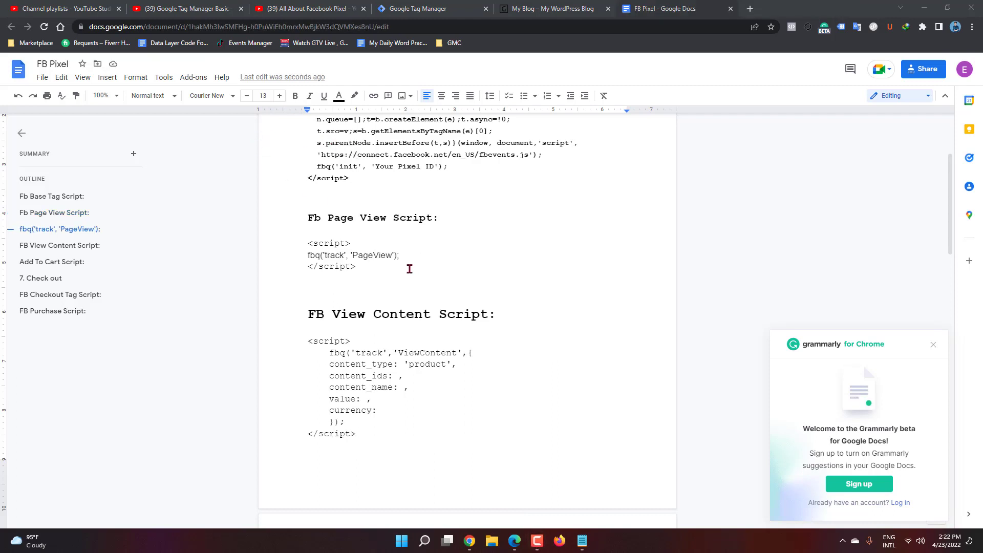
Step: Return to the untitled tag's HTML field, check the event list in Notepad and minimize Notepad
left_click(458, 11)
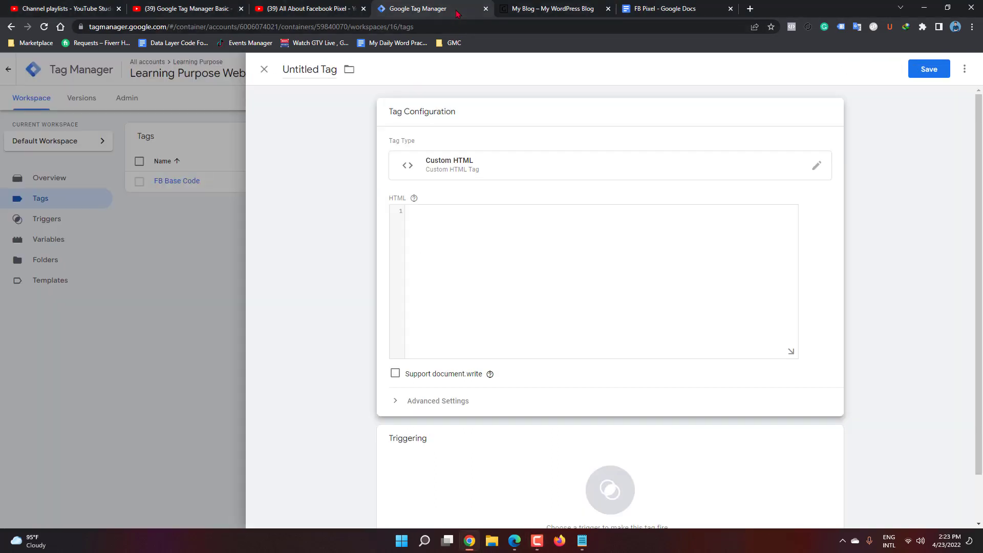
left_click(418, 212)
key("alt+Tab")
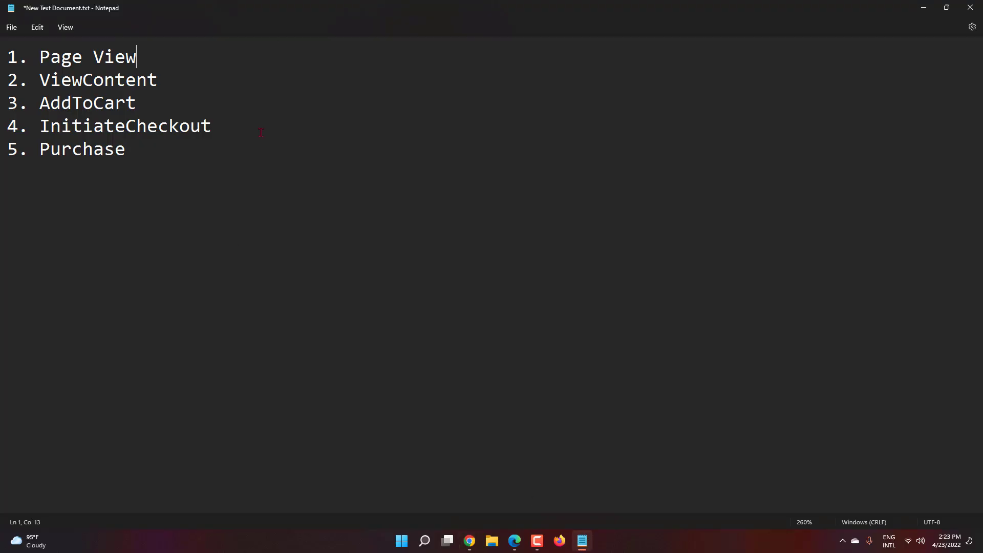
left_click(147, 156)
left_click(924, 7)
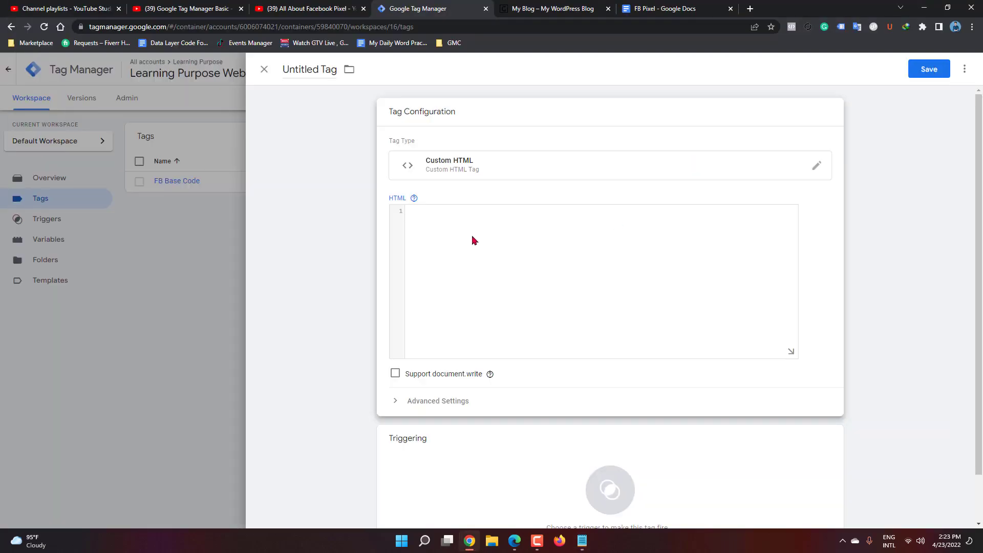
Step: Copy the Fb Page View script from the FB Pixel document and paste it into the new tag's HTML field
left_click(663, 8)
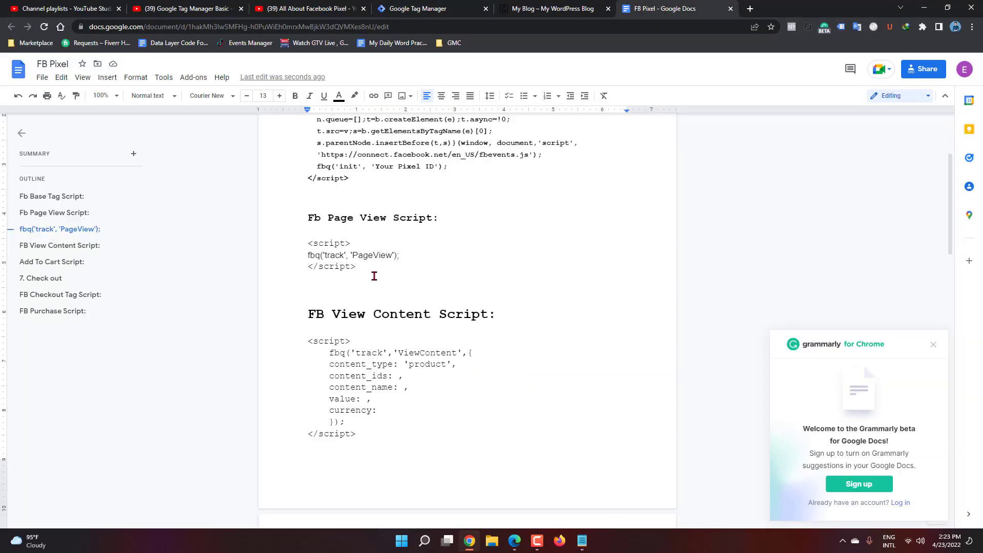
left_click_drag(367, 272, 307, 245)
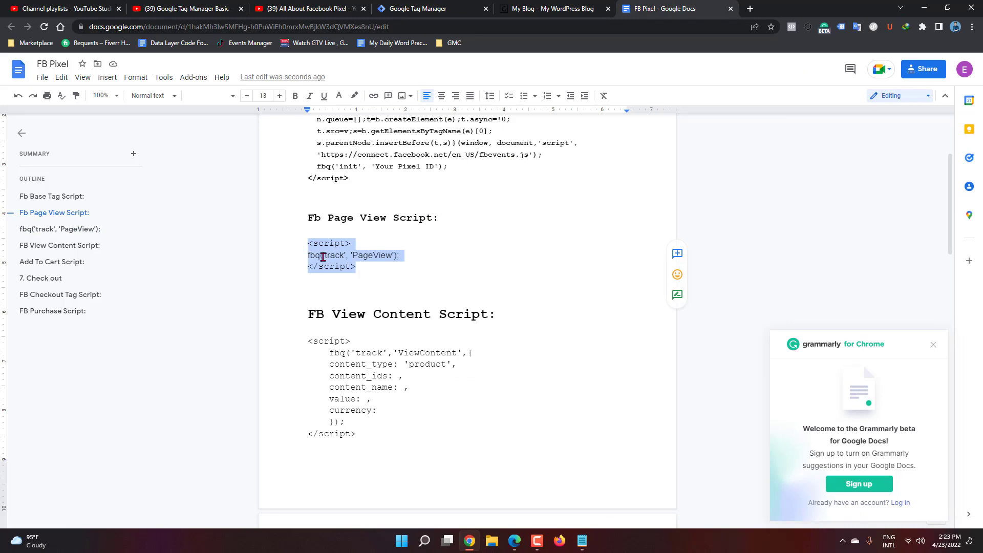
right_click(324, 256)
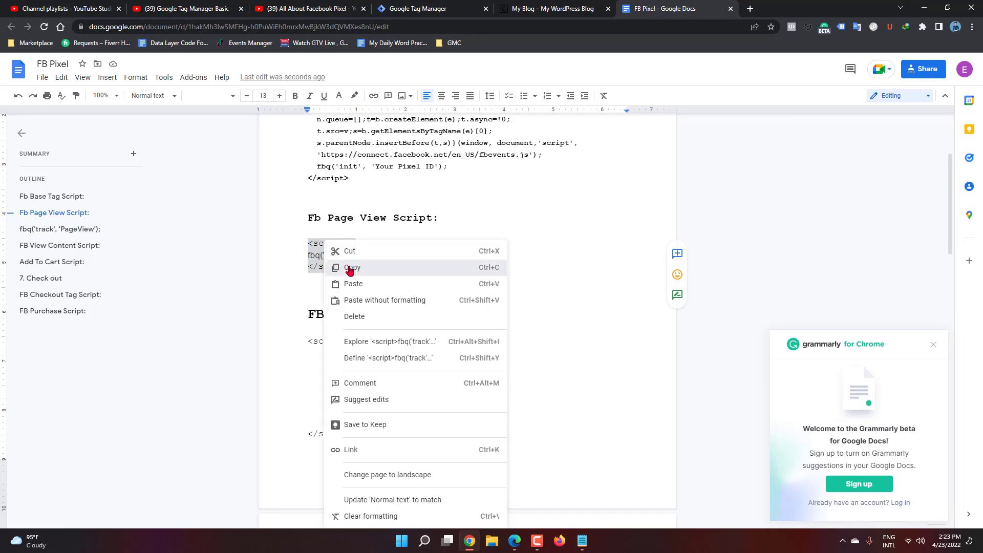
left_click(375, 265)
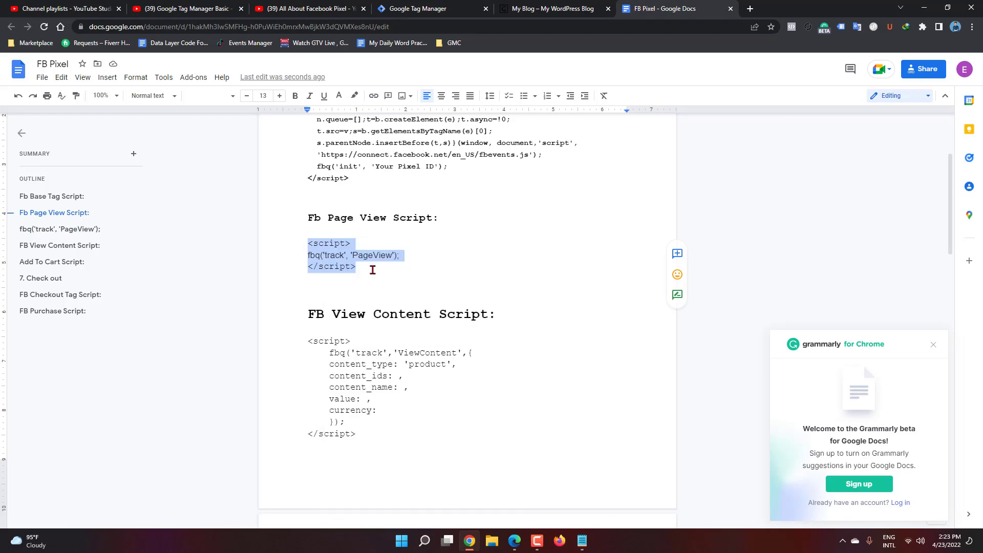
left_click(420, 5)
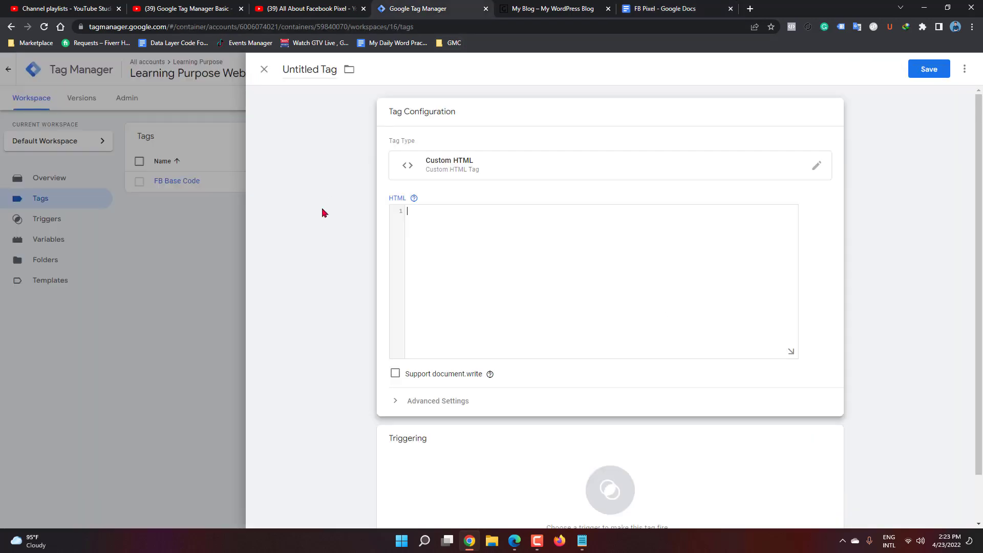
right_click(412, 207)
left_click(453, 289)
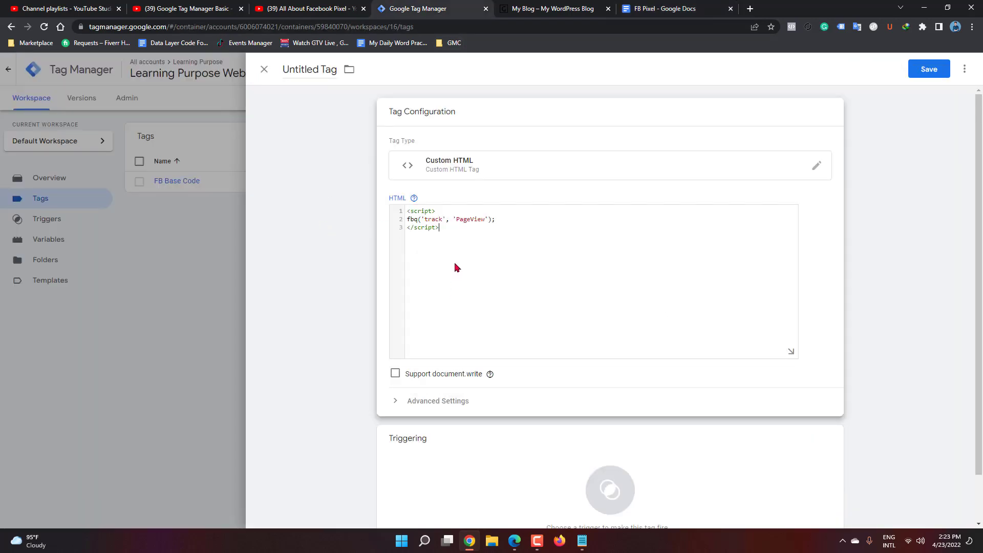
Step: Examine the script's opening and closing tags and highlight the fbq('track', 'PageView') line between them
left_click(438, 211)
left_click(442, 228)
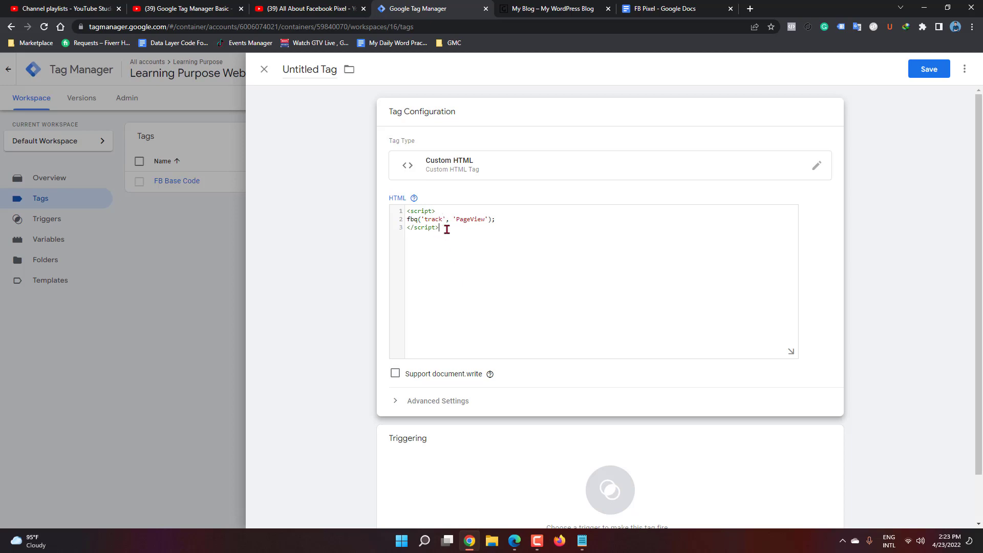
left_click(416, 227)
left_click_drag(505, 217, 402, 223)
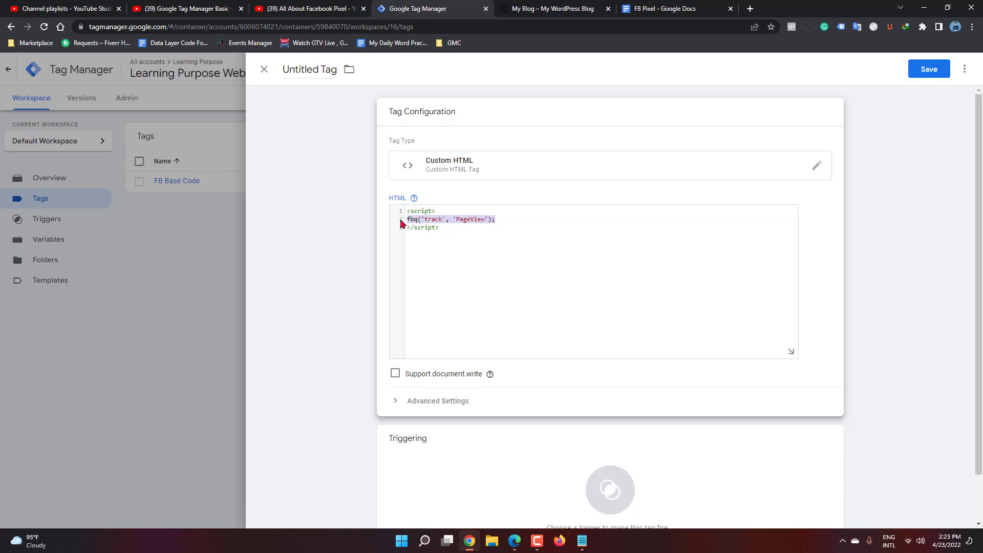
left_click(447, 227)
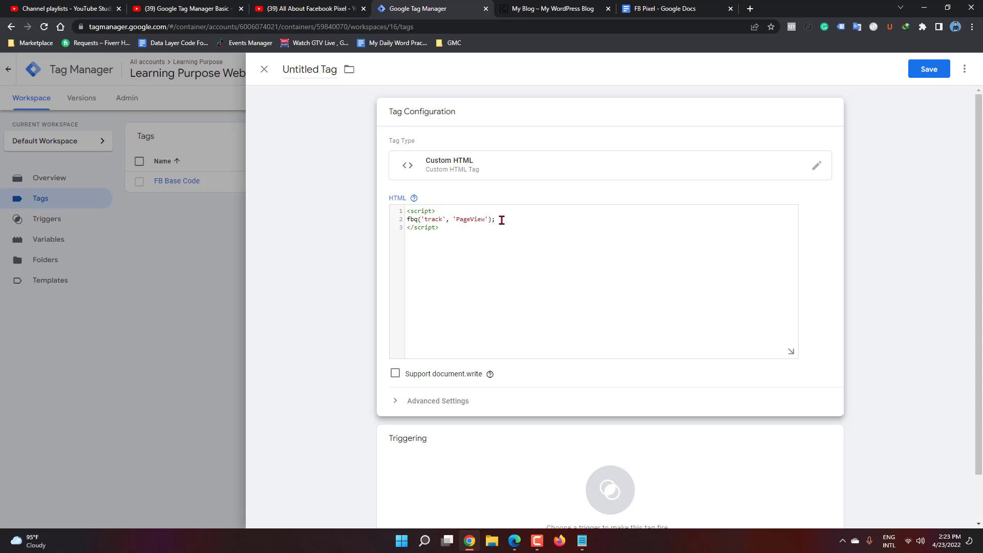
Step: Look through the WordPress store's home page down to the footer and return to the tag in Tag Manager
left_click(560, 5)
scroll(391, 301, "down", 10)
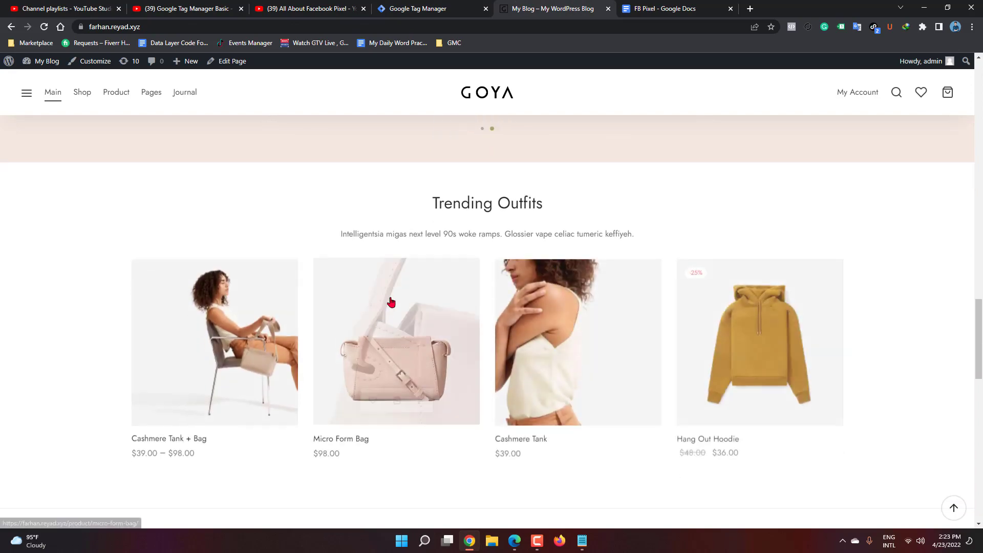
scroll(391, 301, "down", 12)
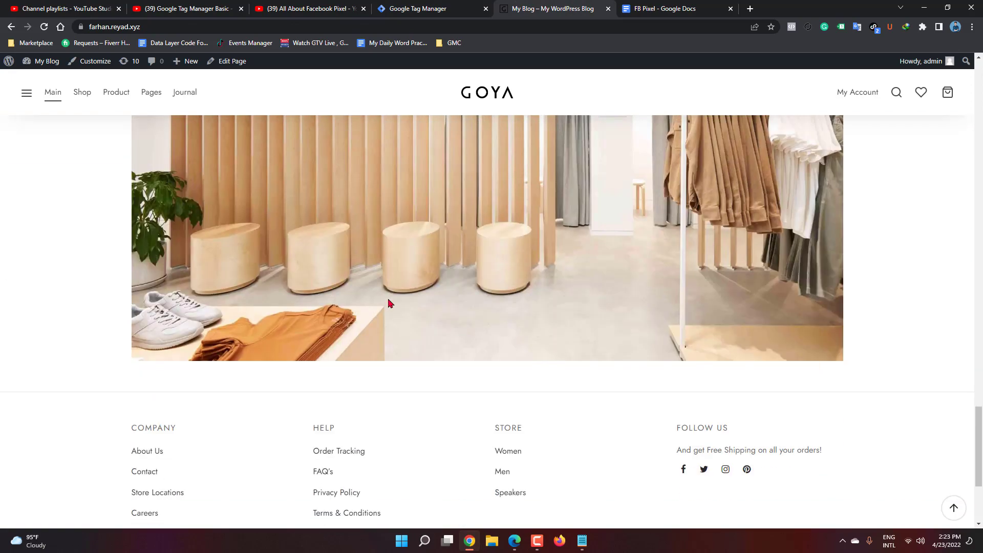
scroll(390, 302, "down", 3)
left_click(433, 9)
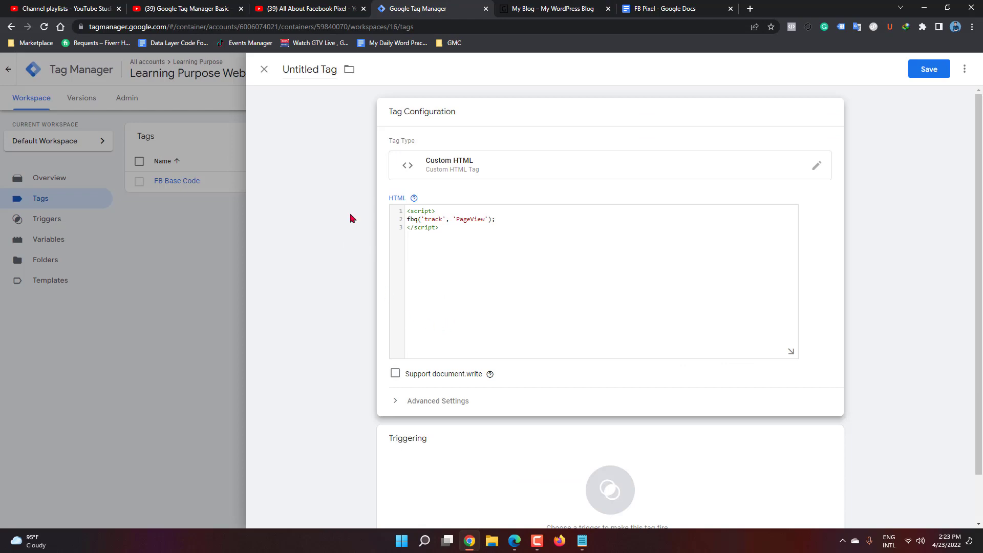
Step: Enable firing a tag before this one in the tag sequencing settings, with FB Base Code as the setup tag
left_click(414, 402)
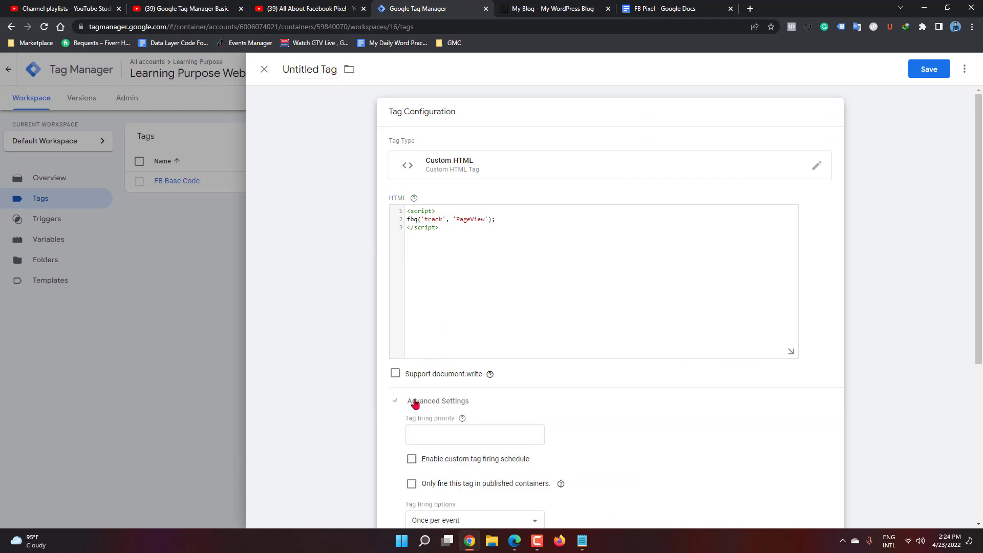
scroll(468, 357, "down", 3)
left_click(428, 400)
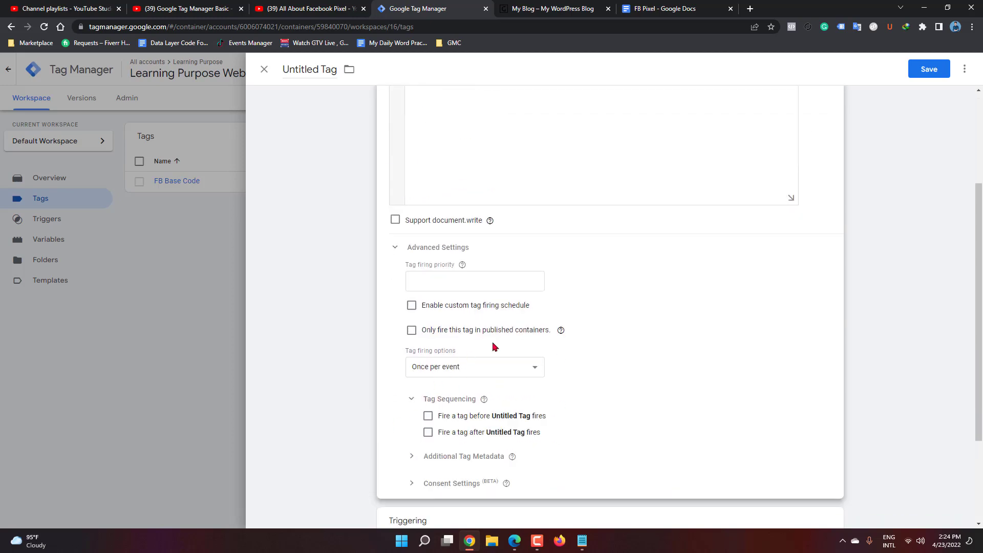
scroll(426, 415, "down", 3)
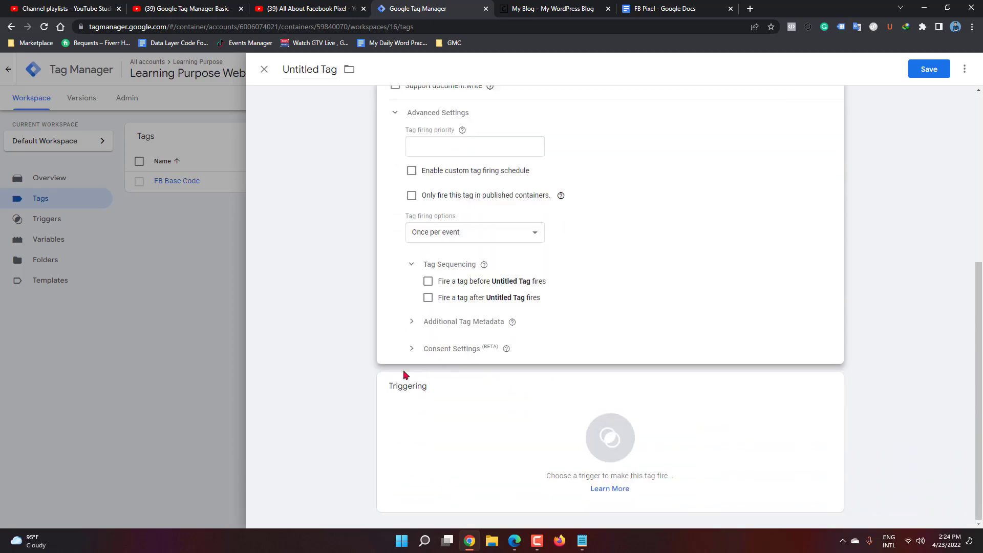
left_click(428, 281)
left_click(517, 313)
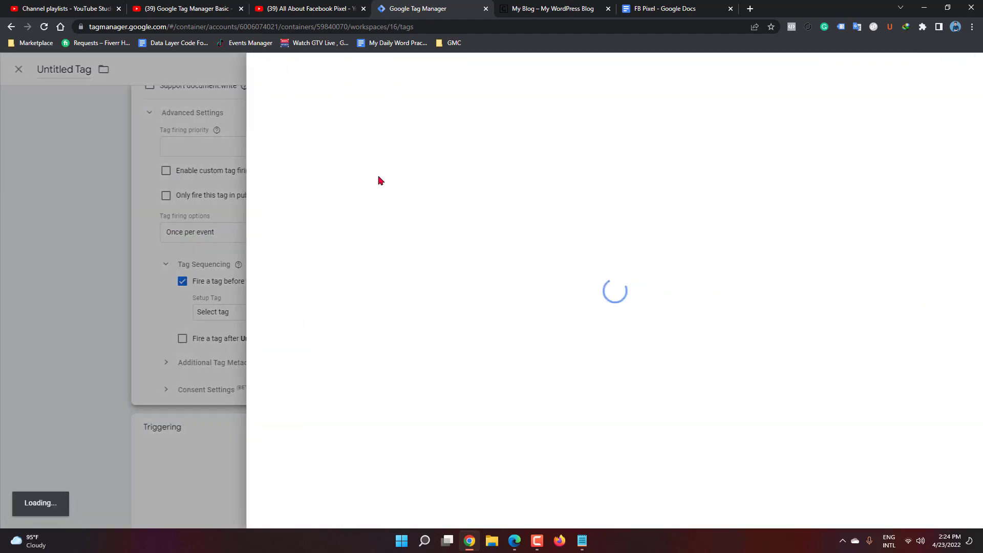
left_click(326, 121)
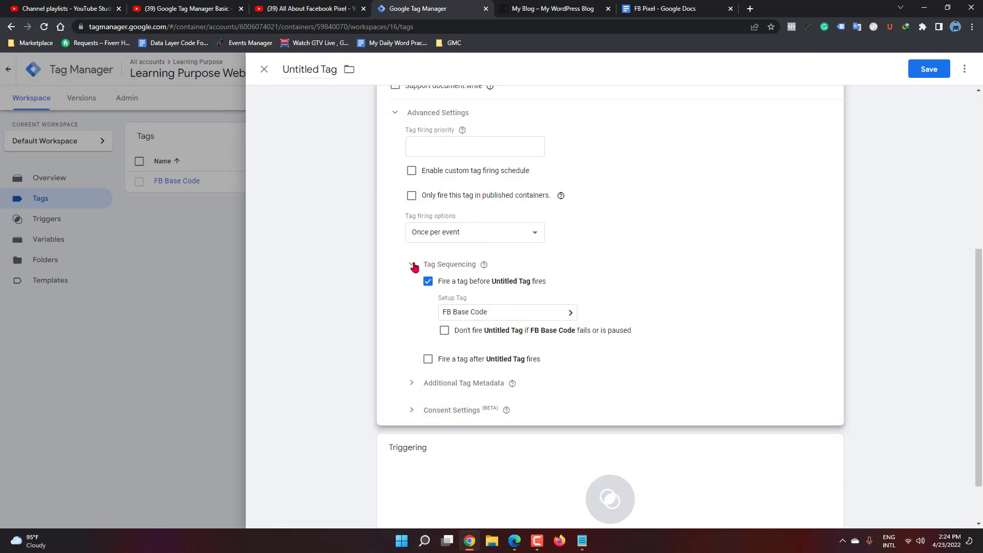
Step: Review the tag sequencing setup and the other advanced settings of the tag, and collapse the advanced settings
left_click(416, 266)
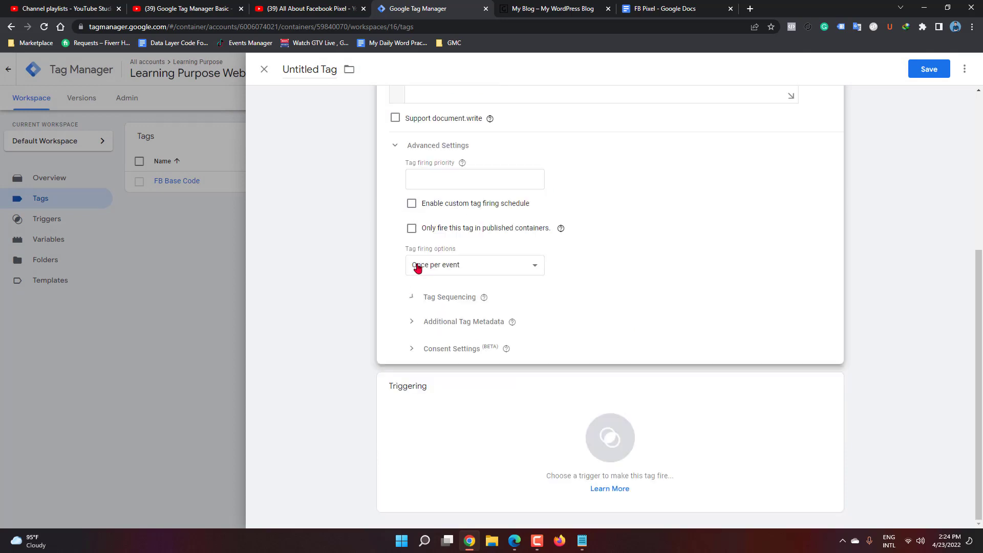
left_click(404, 297)
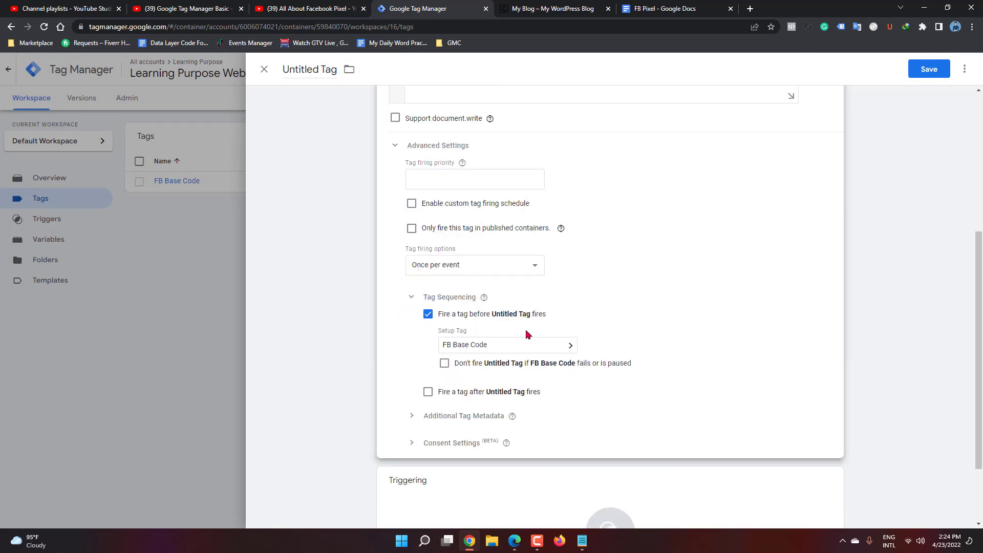
scroll(609, 314, "down", 1)
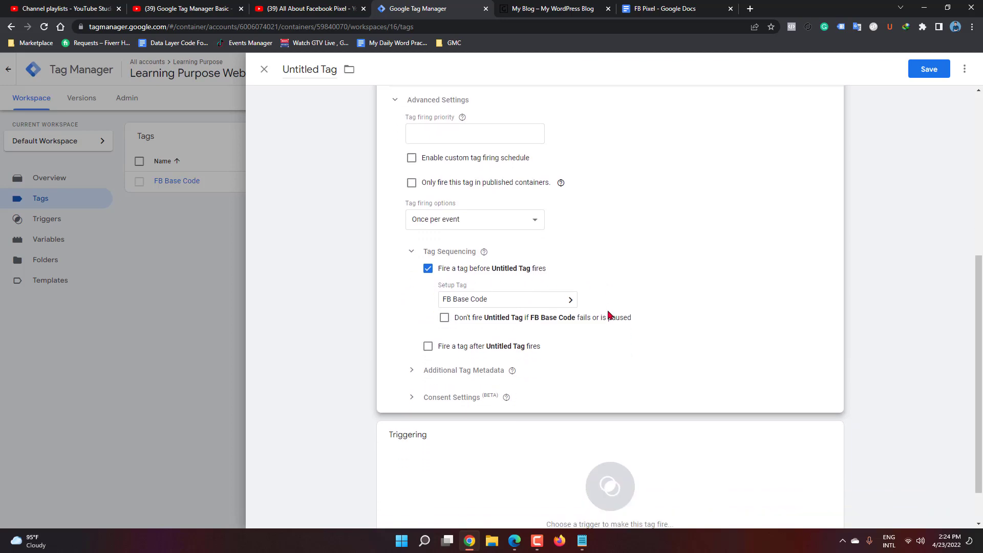
scroll(609, 314, "down", 1)
scroll(570, 260, "up", 4)
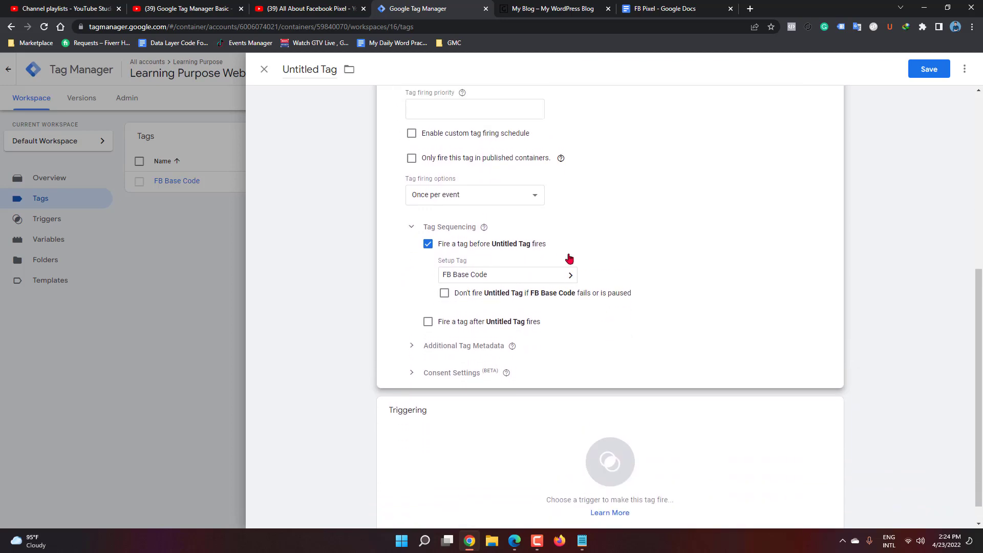
scroll(590, 348, "down", 1)
scroll(590, 348, "down", 2)
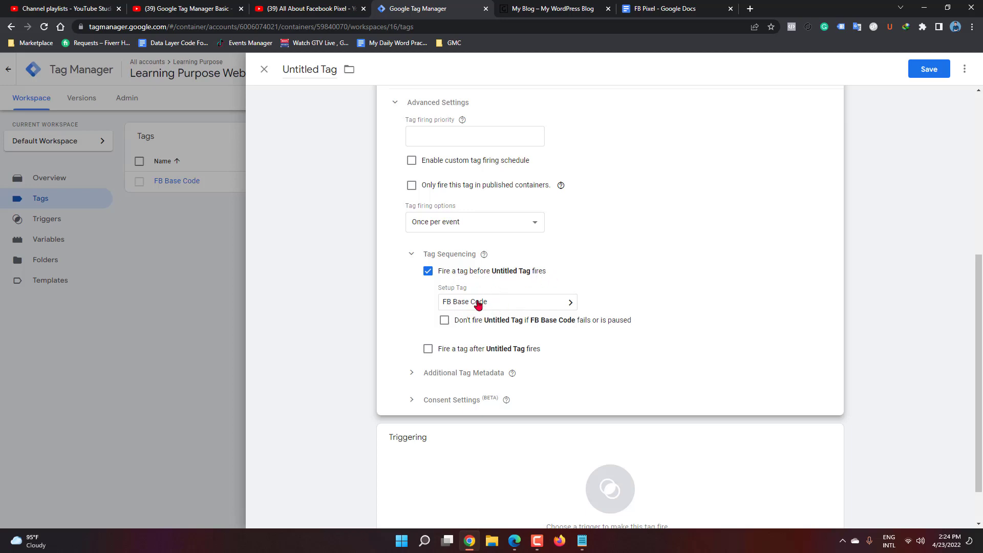
scroll(461, 306, "down", 1)
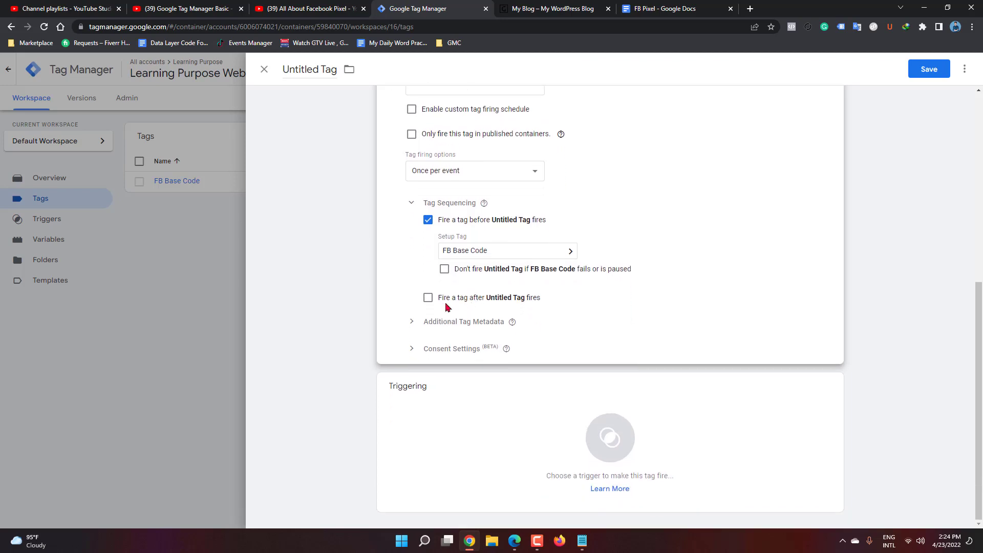
scroll(422, 208, "up", 5)
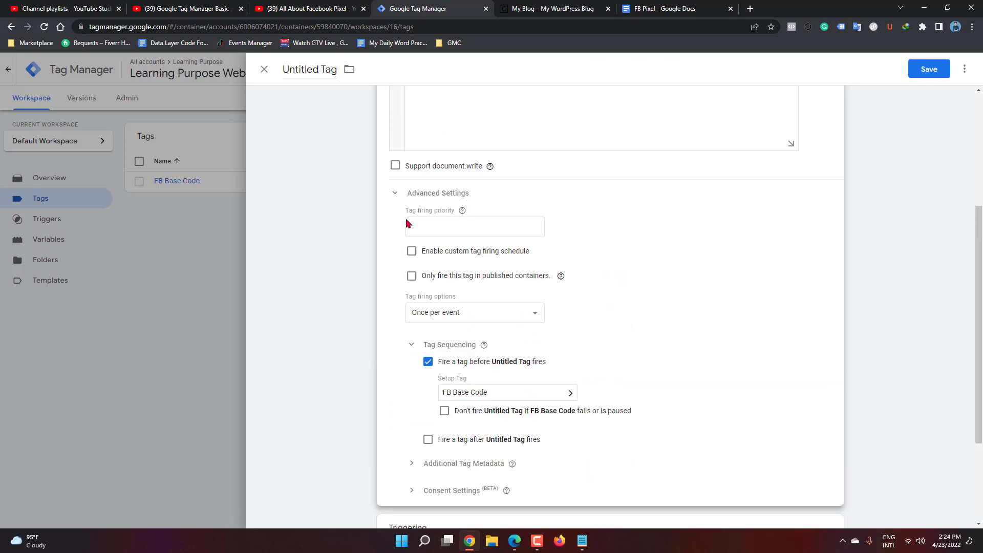
left_click(392, 308)
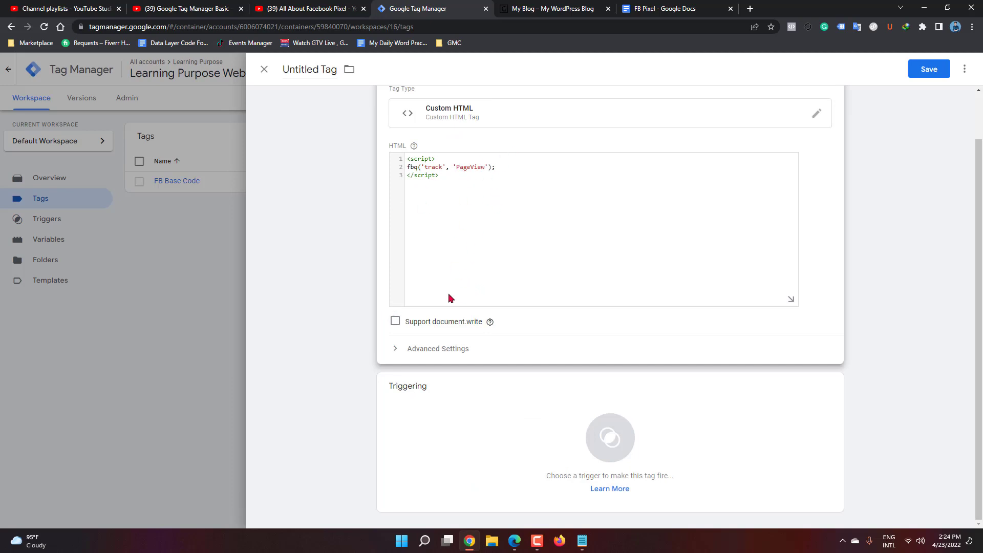
Step: Expand the advanced settings again and reselect FB Base Code as the setup tag fired before this one
left_click(401, 349)
scroll(402, 348, "down", 3)
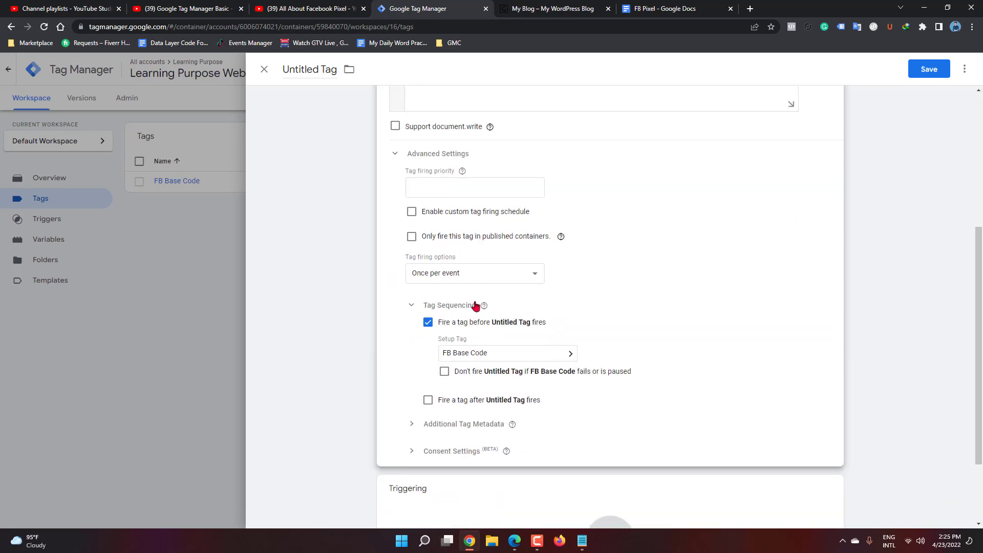
left_click(410, 306)
left_click(411, 306)
left_click(428, 323)
left_click(429, 324)
left_click(463, 358)
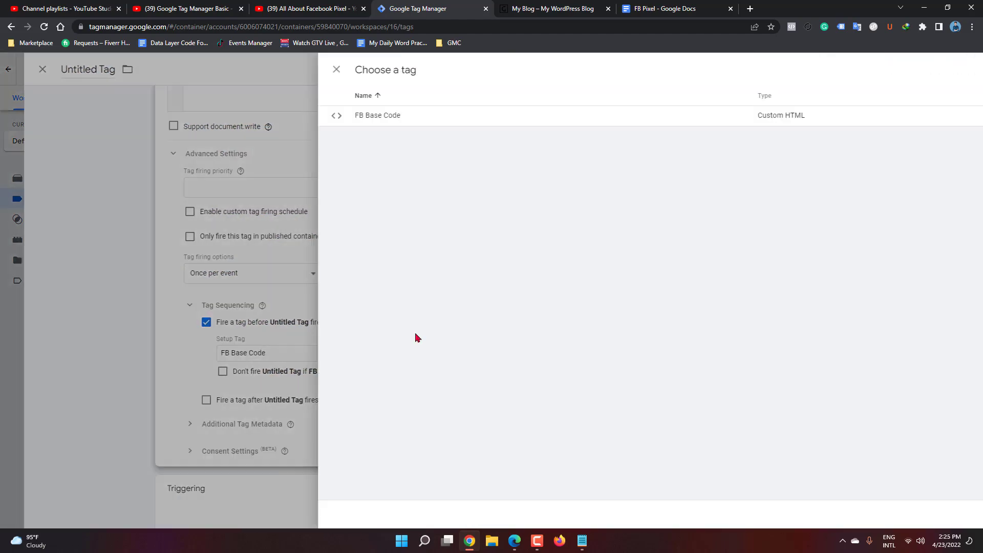
left_click(303, 115)
Step: Add All Pages as the PageView tag's firing trigger, glancing at the WordPress store before returning to the tag
scroll(528, 391, "down", 3)
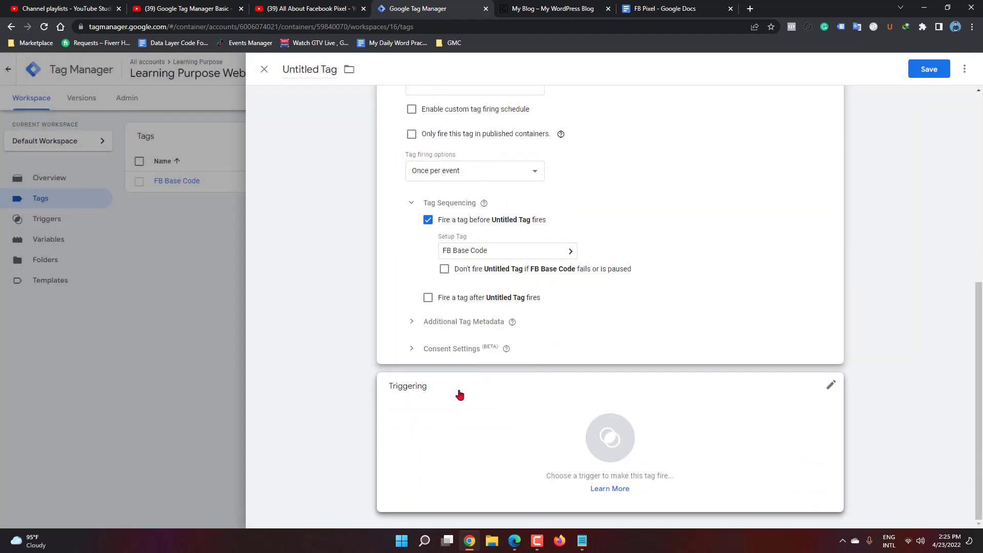
left_click(457, 397)
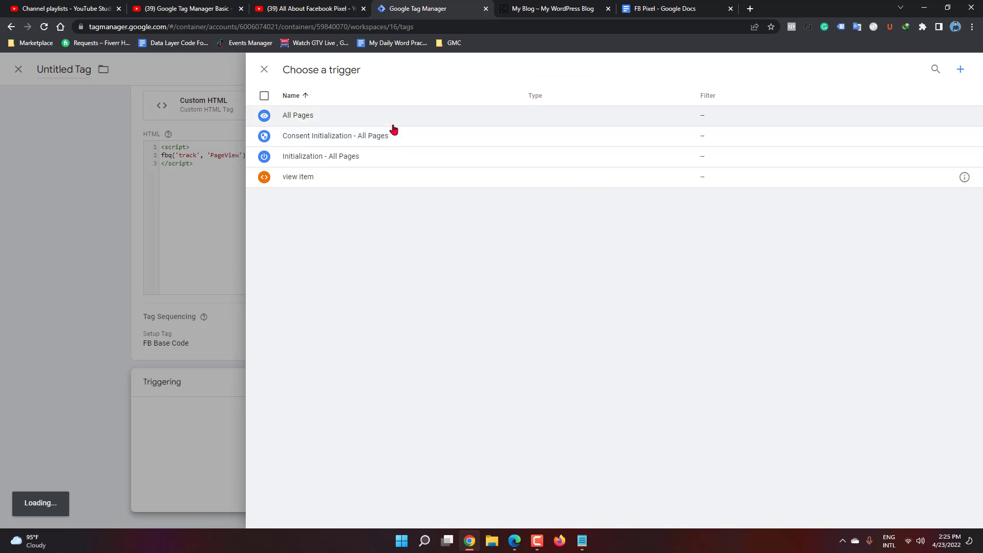
left_click(392, 122)
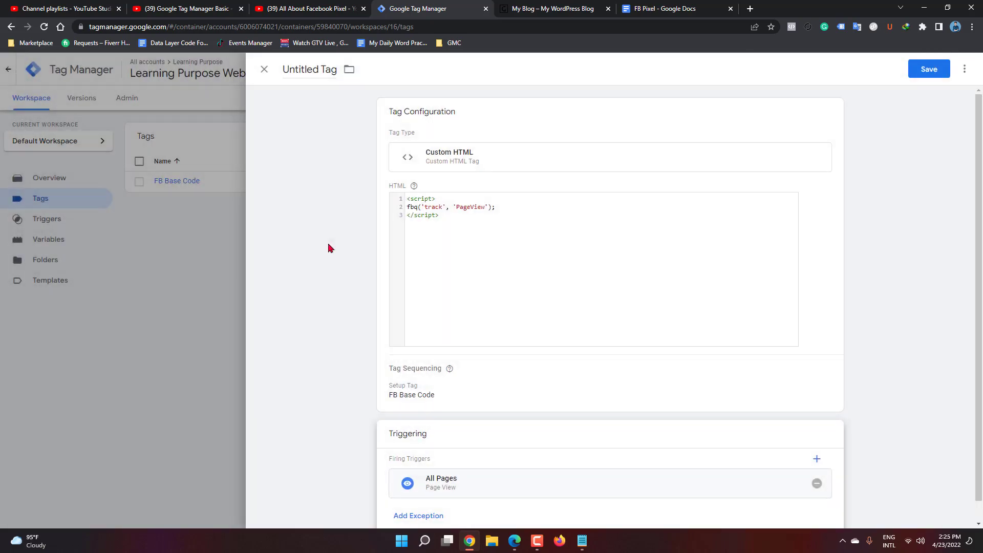
left_click(553, 8)
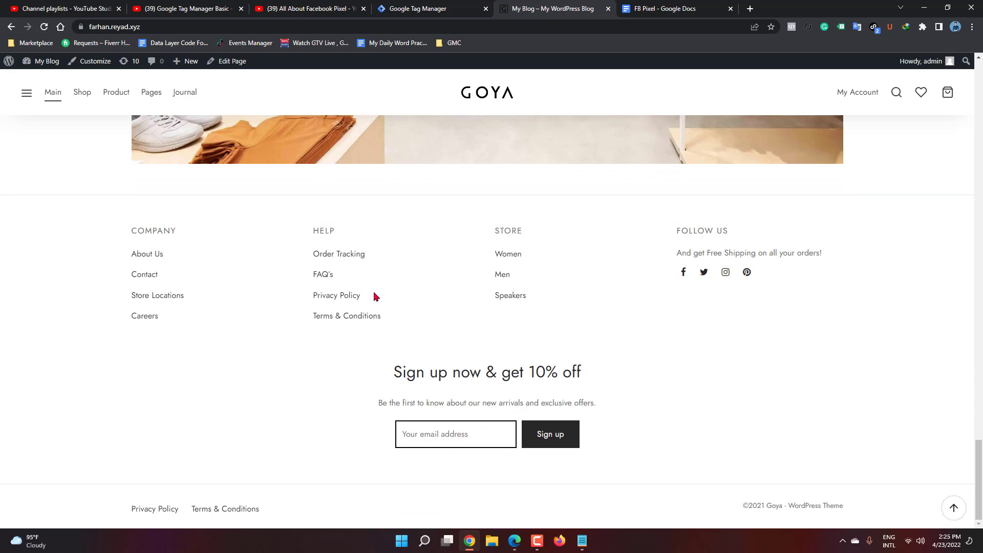
left_click(439, 8)
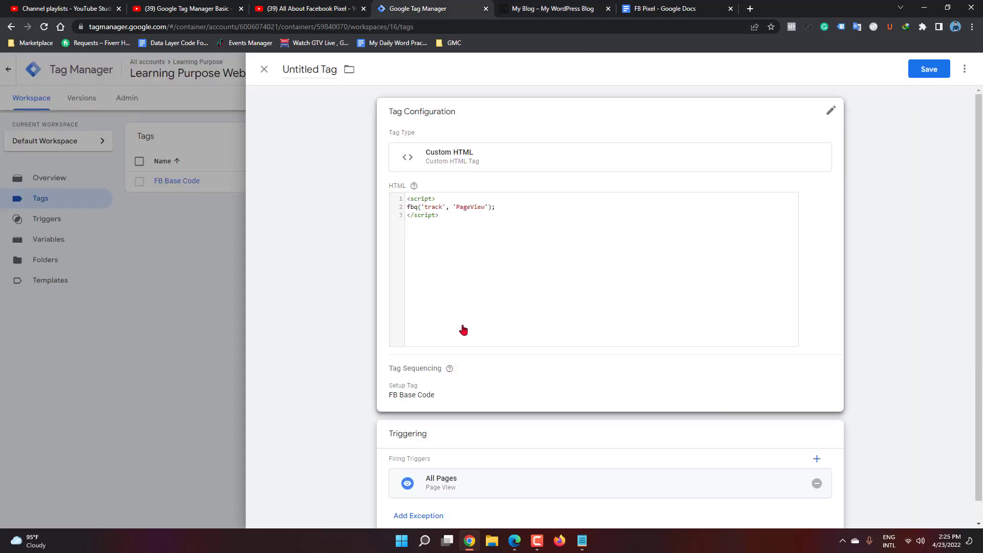
scroll(461, 329, "down", 1)
Step: Name the tag "FB Page View" and save it
left_click(323, 67)
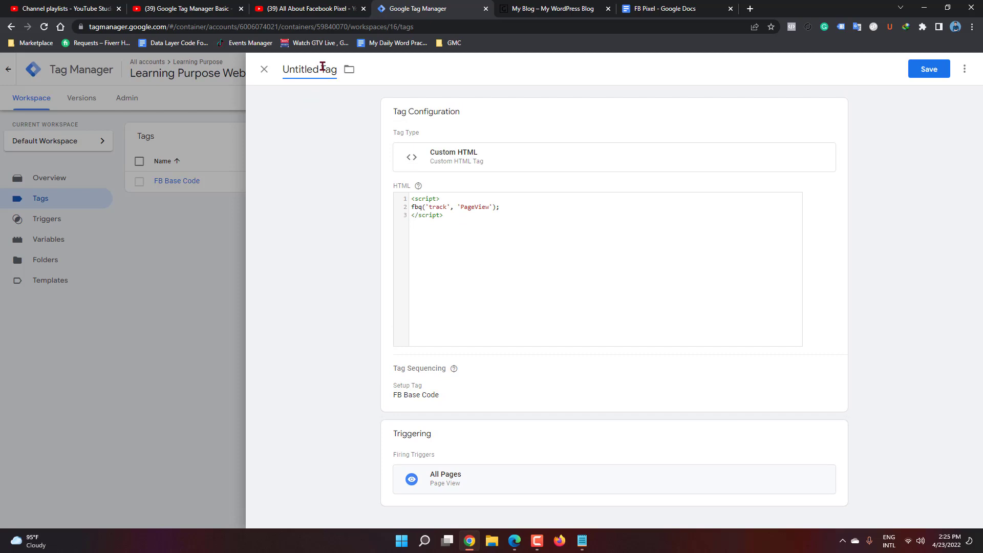
key("ctrl+a")
type("FB PageView")
left_click(916, 70)
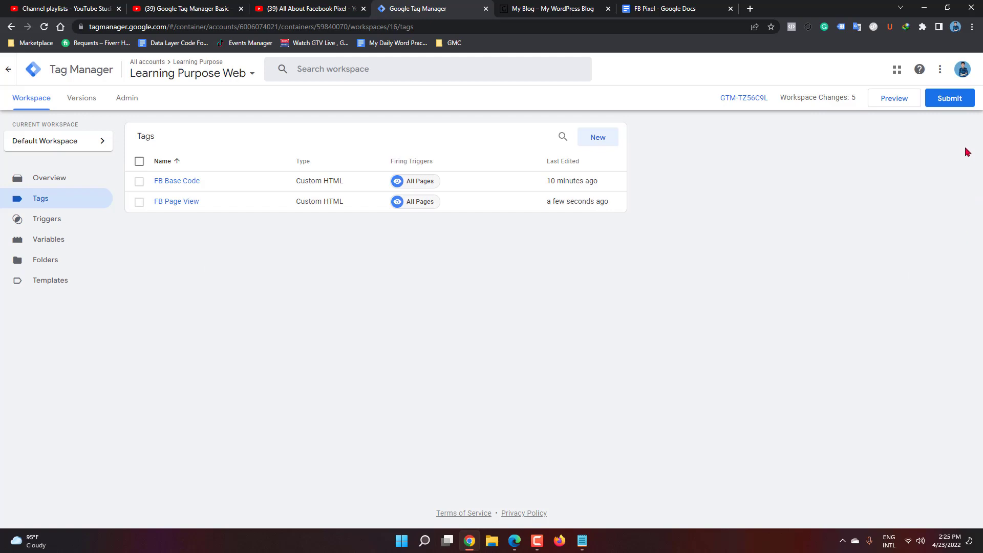
Step: Publish the workspace changes to the Live environment without a version name or description, and return to the workspace overview
left_click(954, 103)
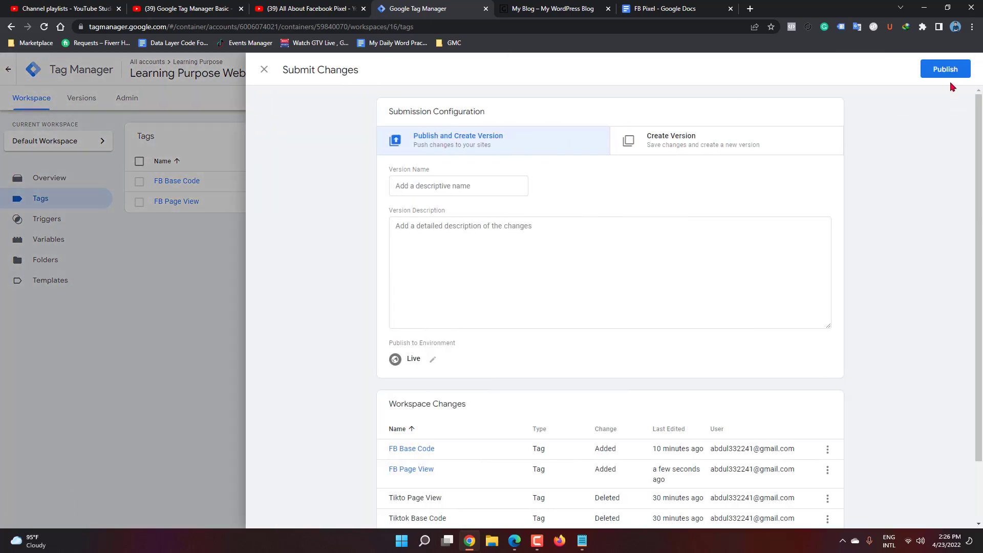
left_click(473, 187)
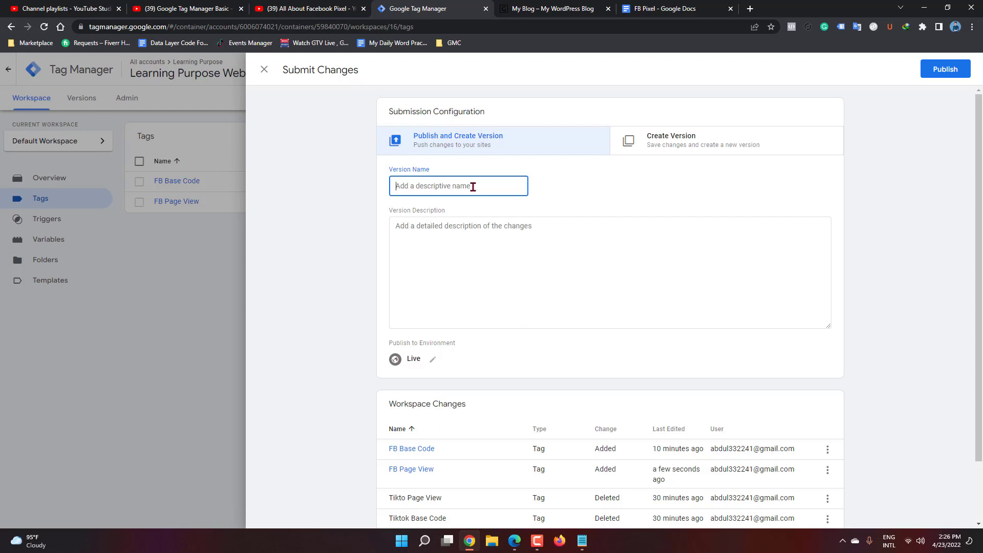
left_click(468, 223)
left_click(463, 182)
left_click(945, 70)
left_click(614, 369)
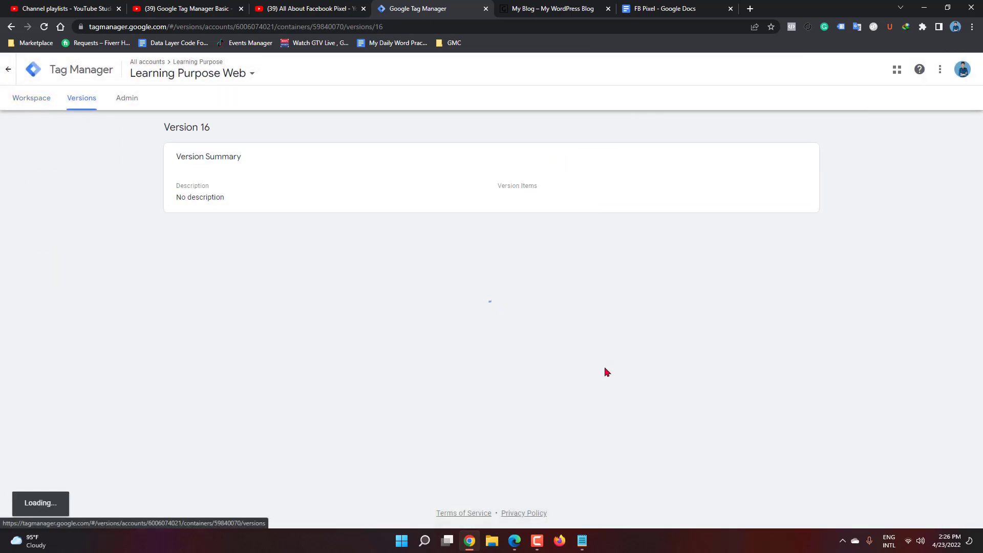
left_click(18, 102)
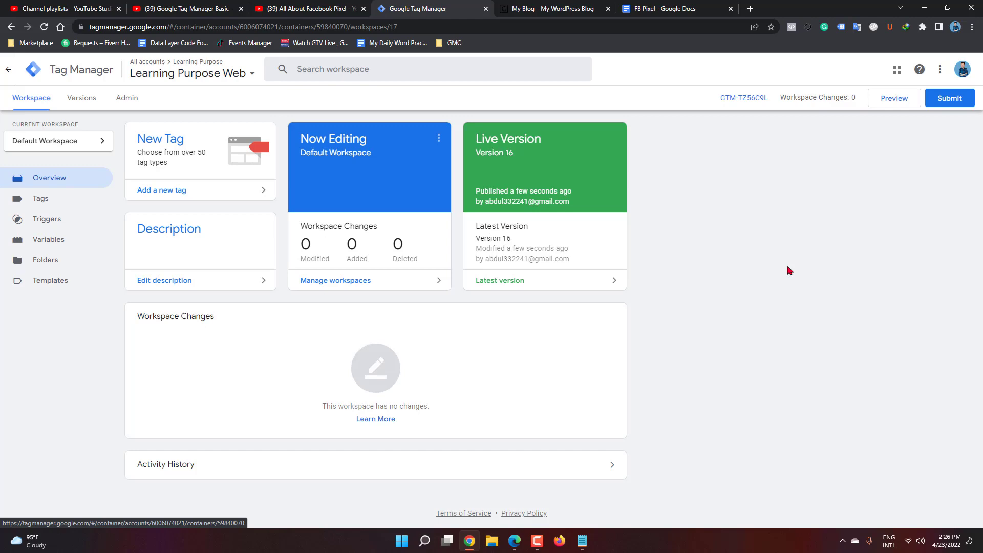
Step: Switch to the WordPress store's home page and reload it
left_click(541, 2)
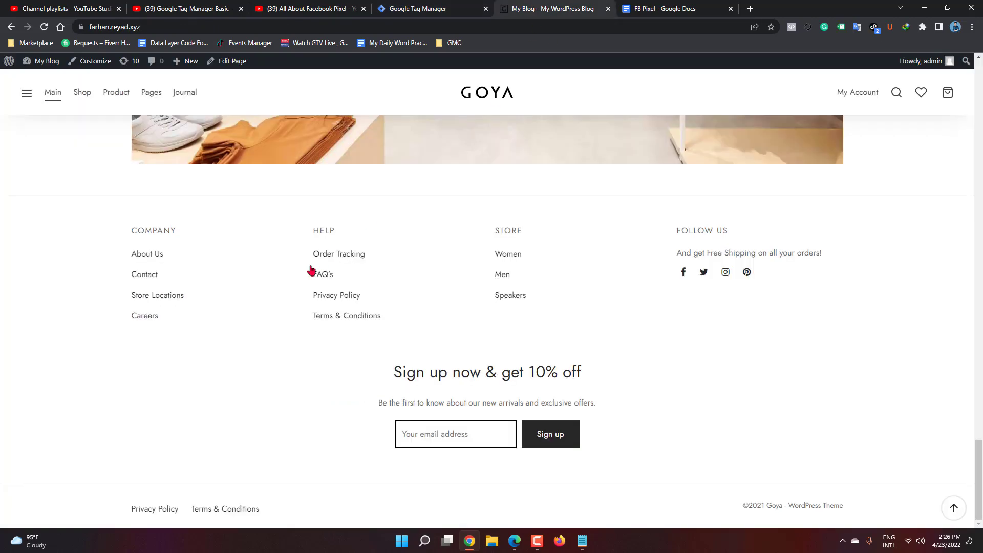
scroll(537, 191, "up", 10)
scroll(348, 251, "up", 5)
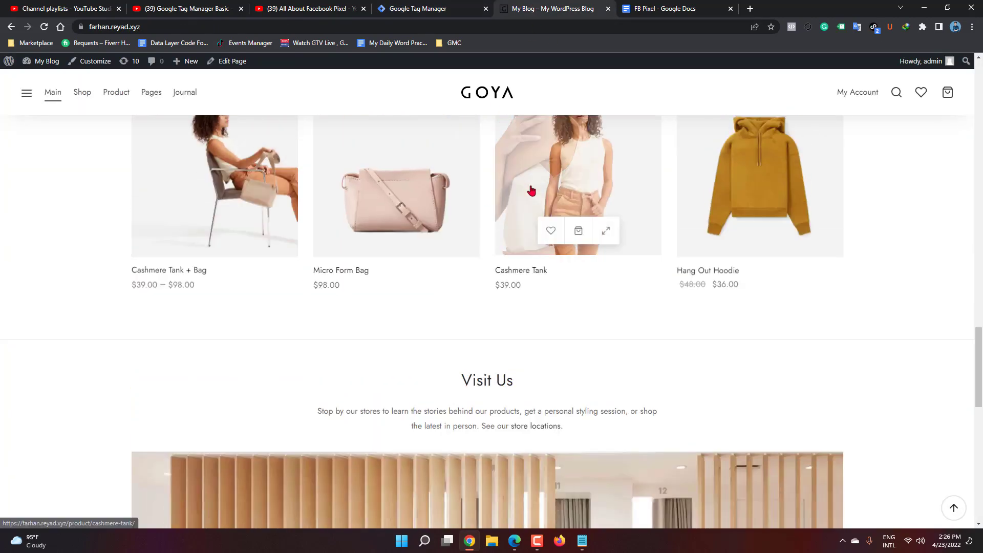
left_click(43, 27)
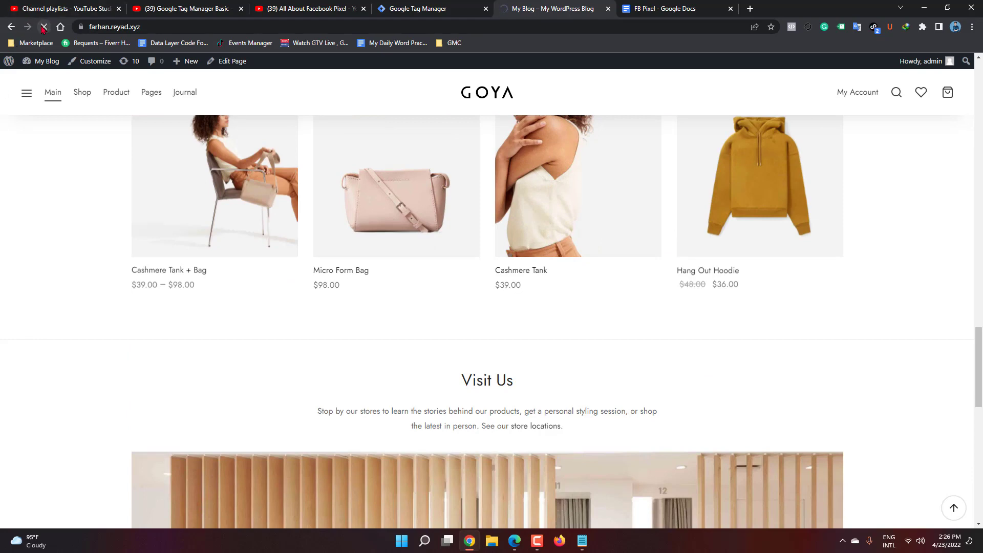
Step: Look through the store's home page down to the footer and back up to the Best Selling section
mouse_move(677, 251)
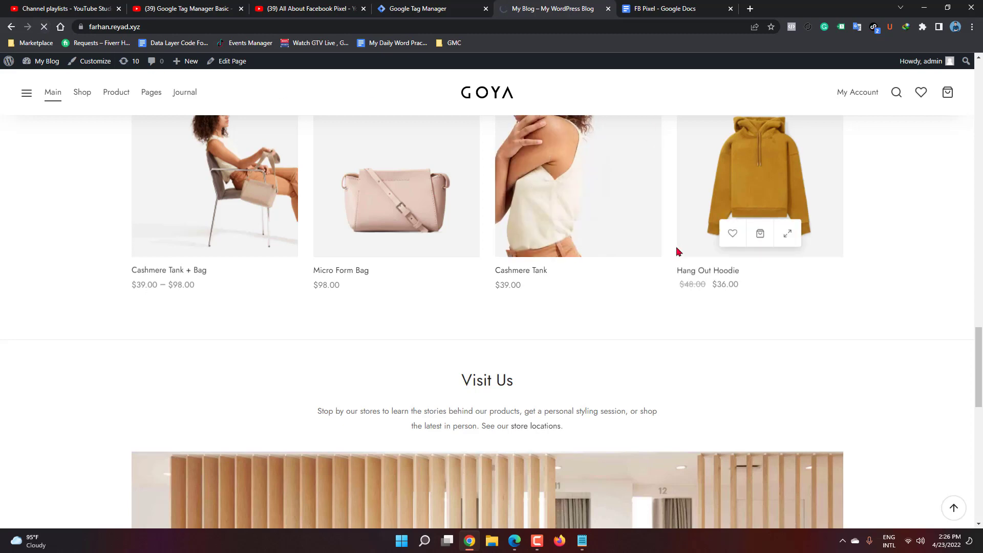
scroll(860, 330, "down", 4)
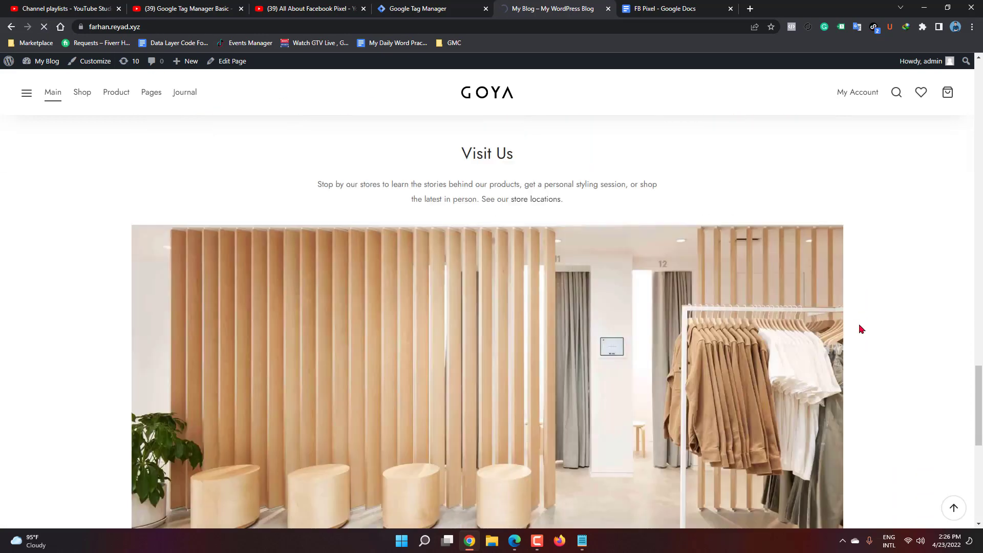
scroll(860, 330, "down", 4)
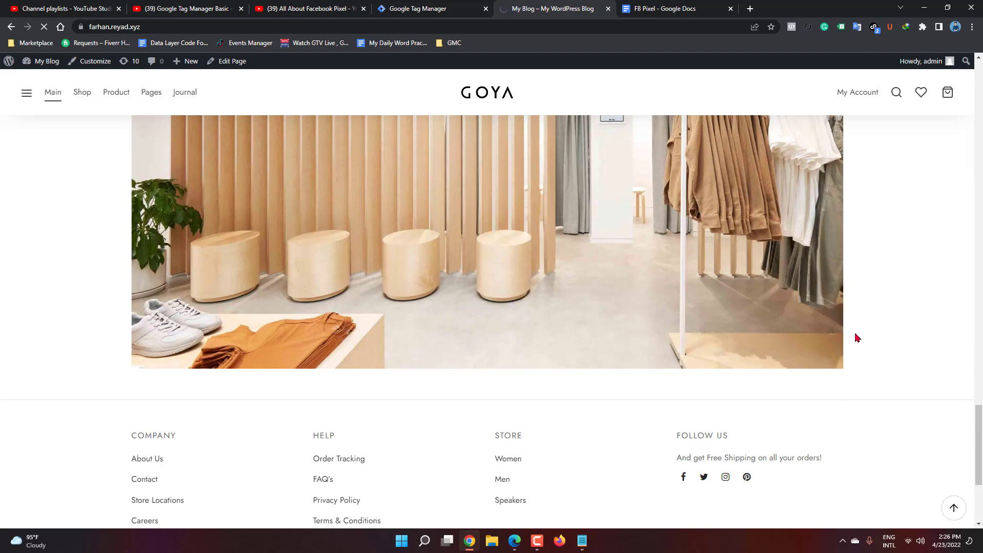
scroll(860, 333, "down", 4)
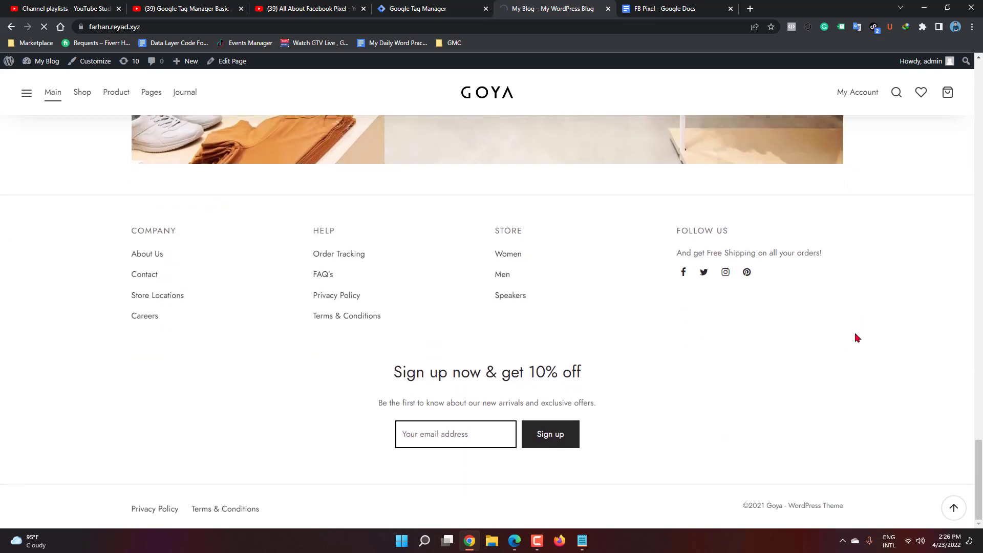
scroll(857, 338, "up", 5)
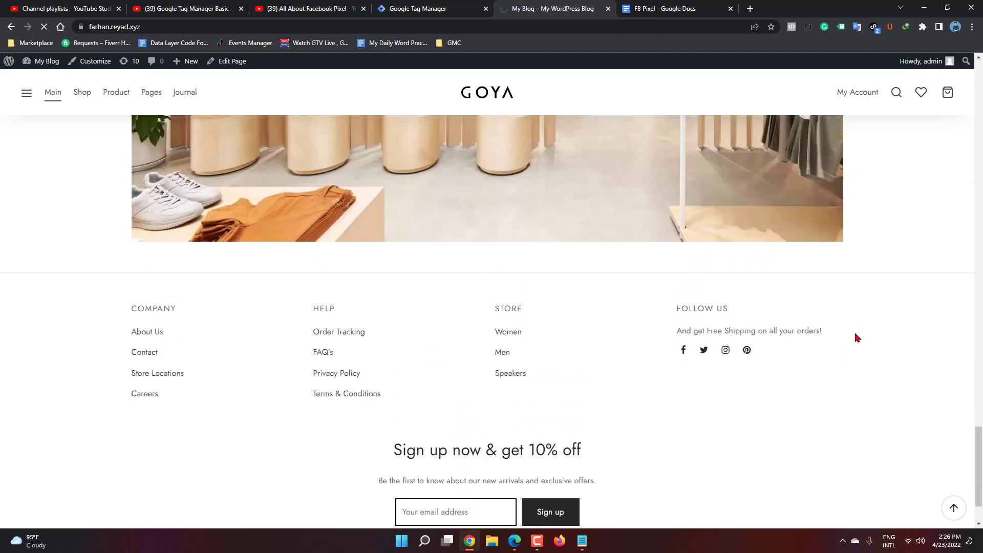
scroll(857, 338, "up", 10)
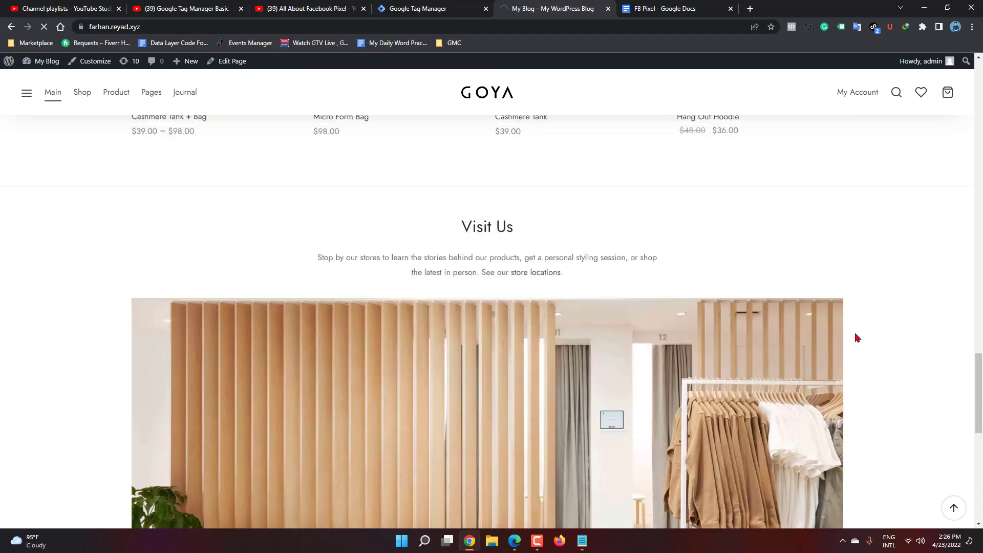
scroll(857, 338, "up", 10)
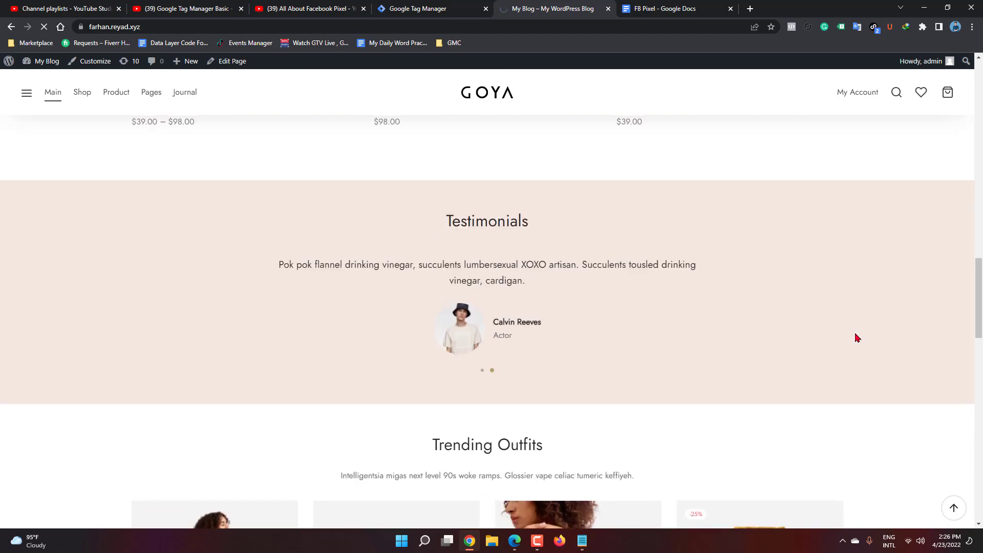
scroll(857, 338, "up", 4)
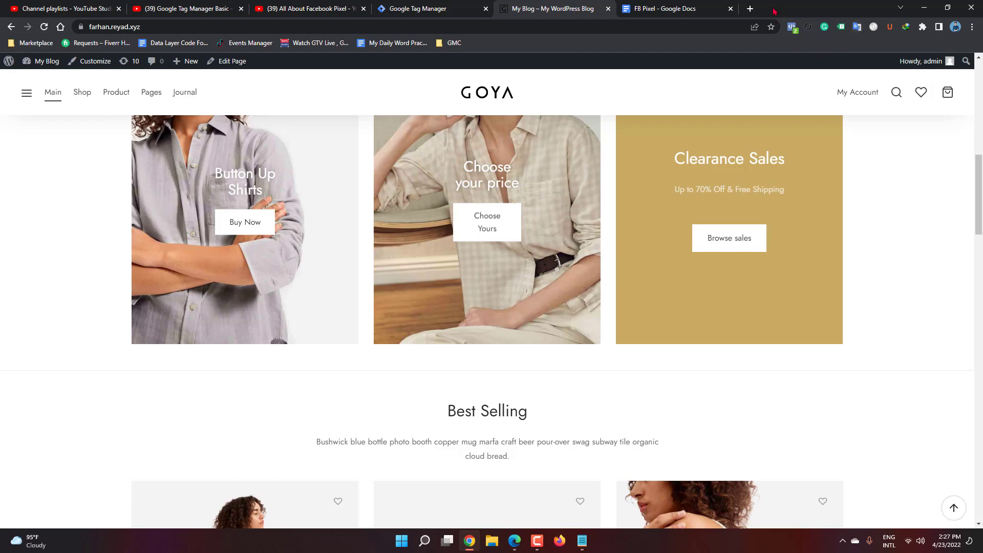
Step: Search Google in a new tab for "facebook pixel helper chrome extension" and open Facebook Pixel Helper in the Chrome Web Store
left_click(749, 8)
left_click(662, 26)
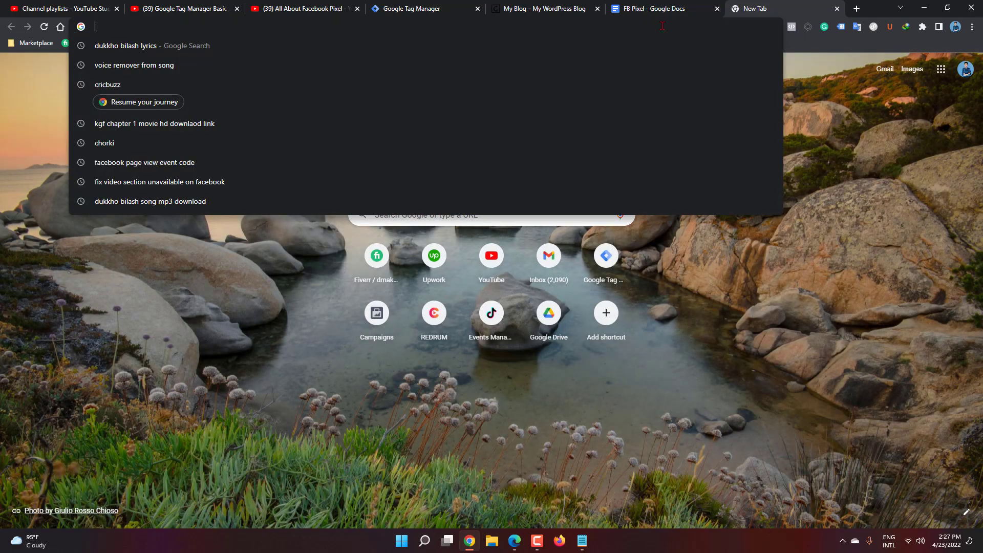
type("faceboo")
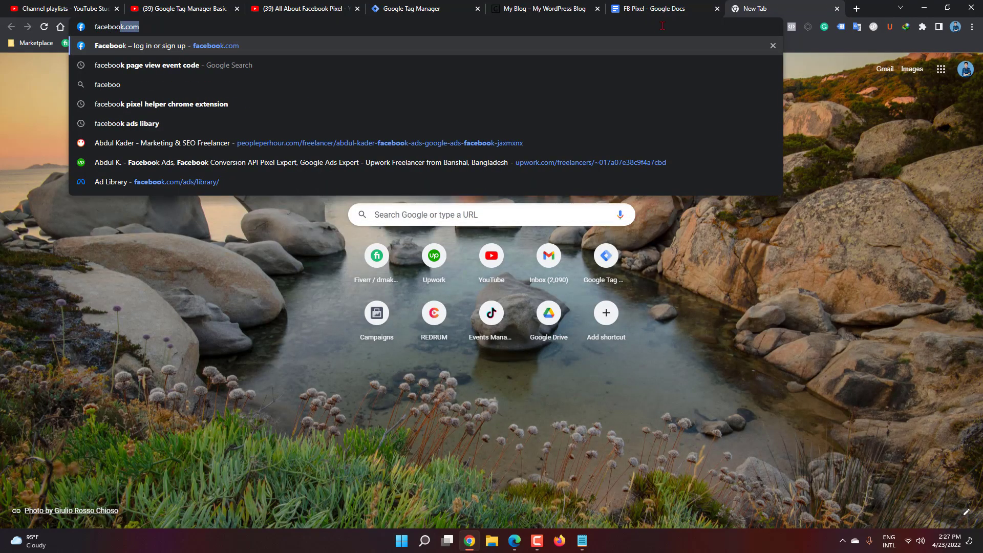
type("k pi")
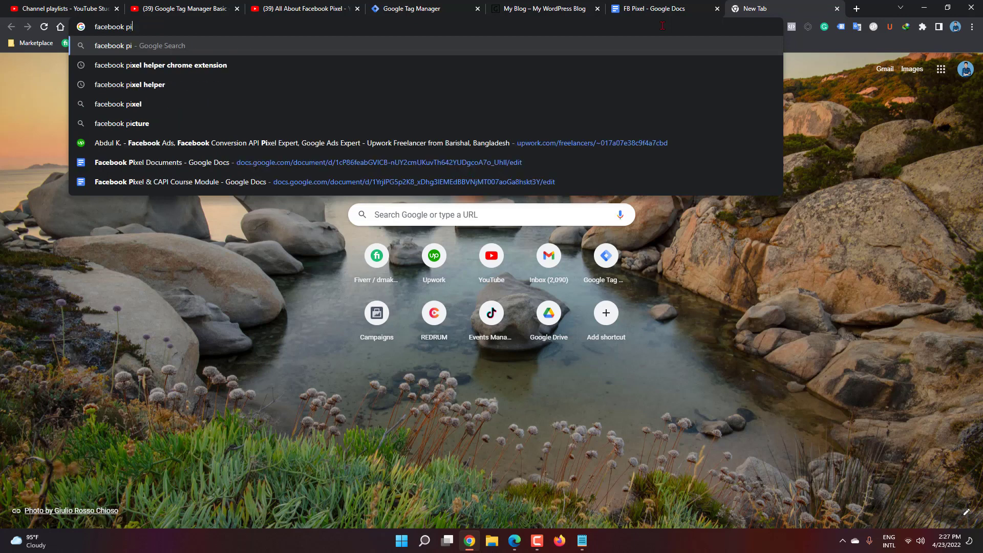
type("xel")
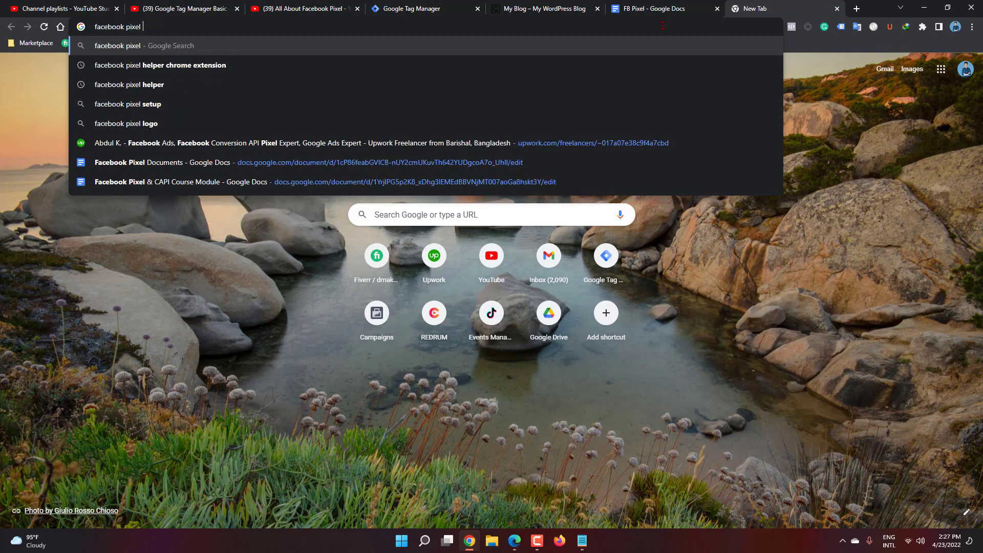
left_click(200, 69)
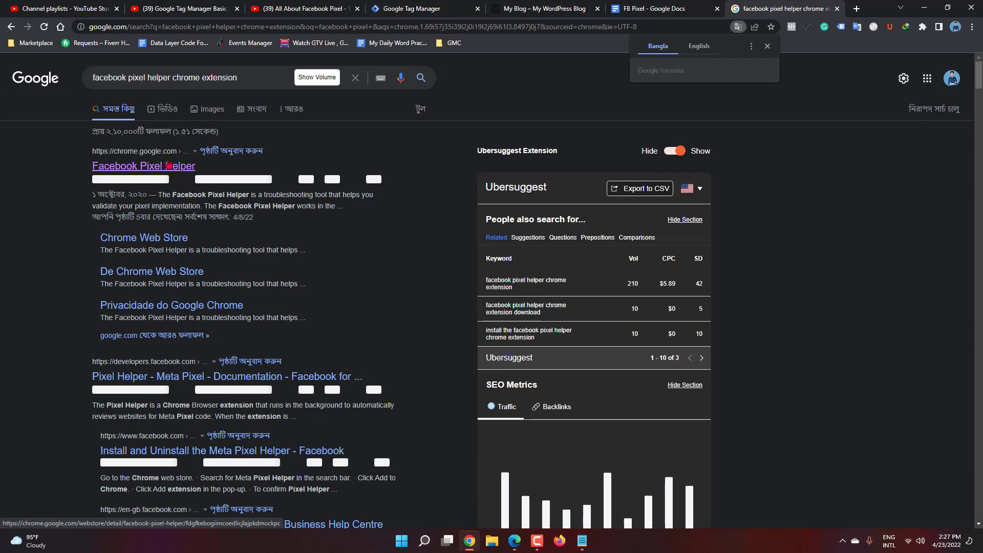
left_click(140, 170)
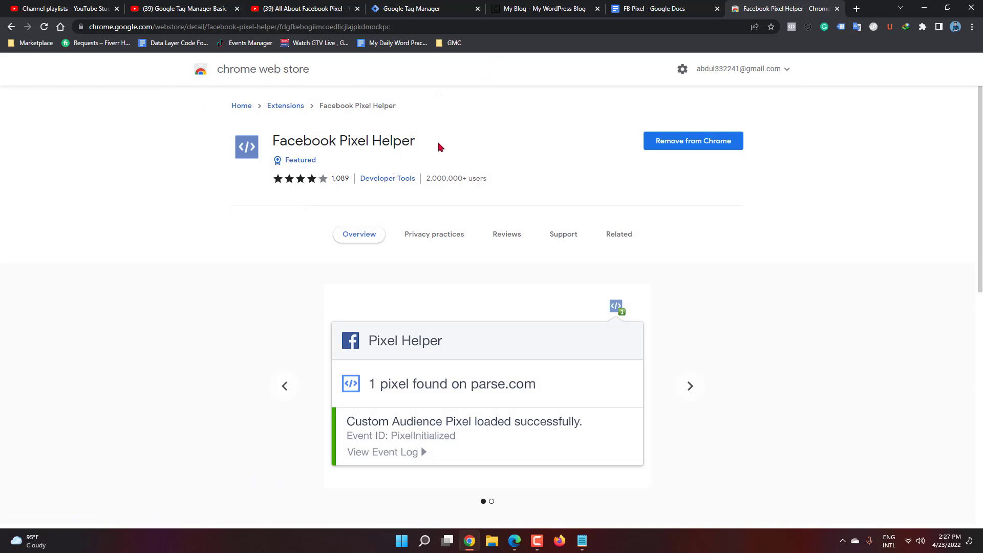
Step: Examine the Facebook Pixel Helper extension's name, its install status and its entry among the browser extensions
triple_click(275, 141)
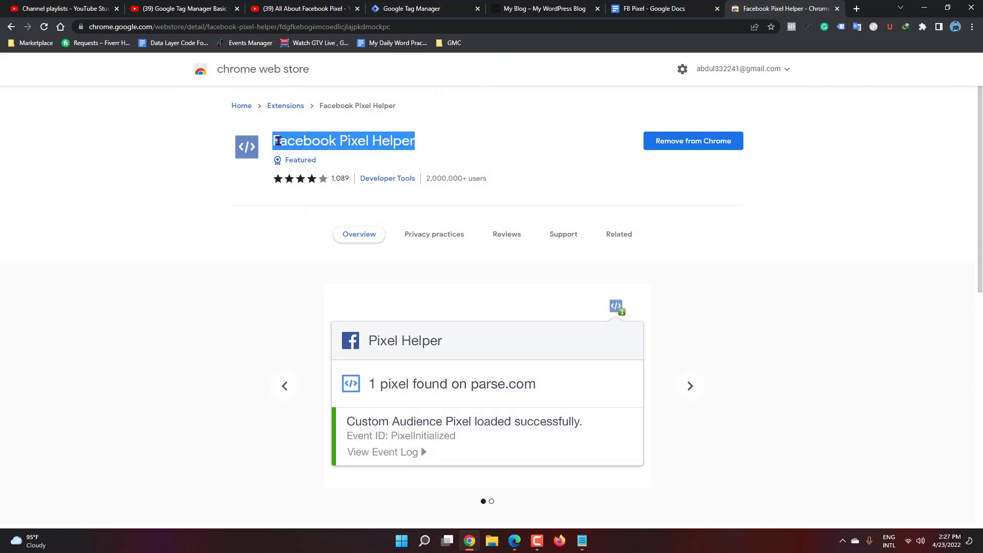
left_click_drag(277, 141, 346, 138)
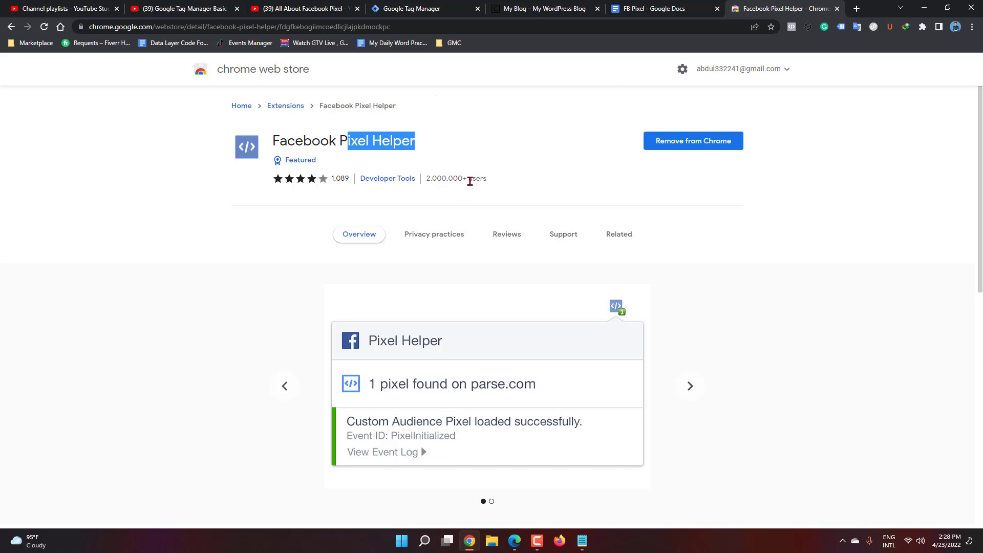
left_click(455, 146)
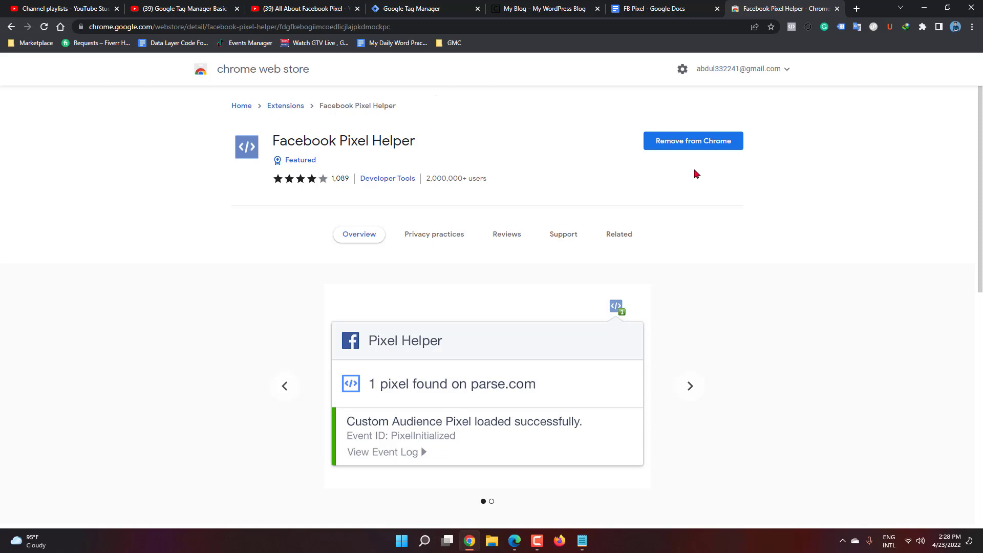
left_click(693, 147)
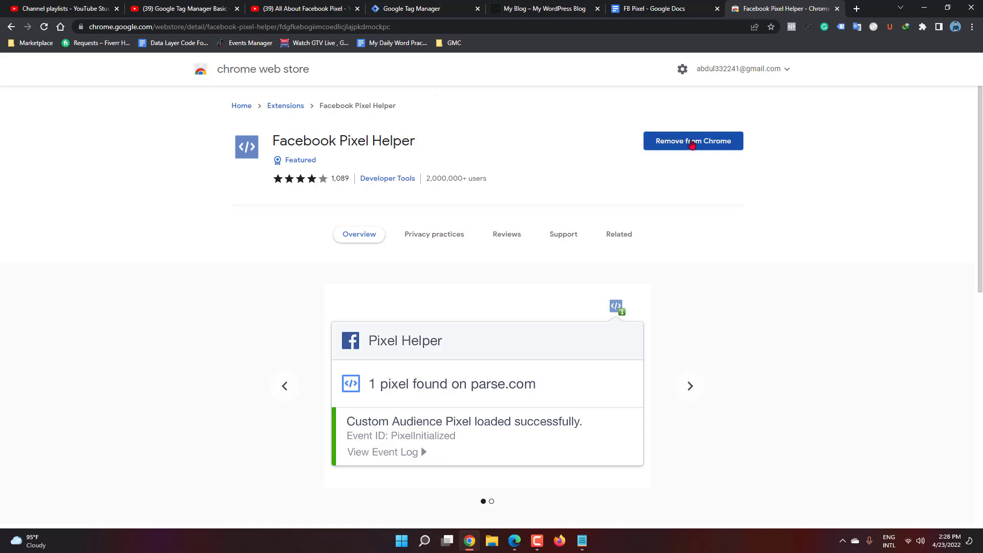
left_click(792, 27)
left_click(792, 28)
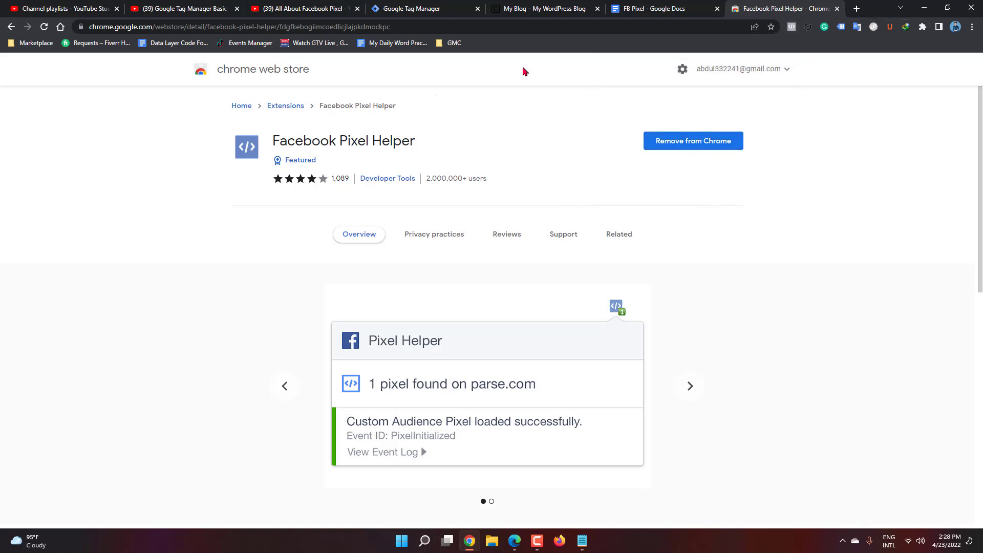
Step: Return to the store's home page and examine the PageView event's details in Facebook Pixel Helper
left_click(542, 8)
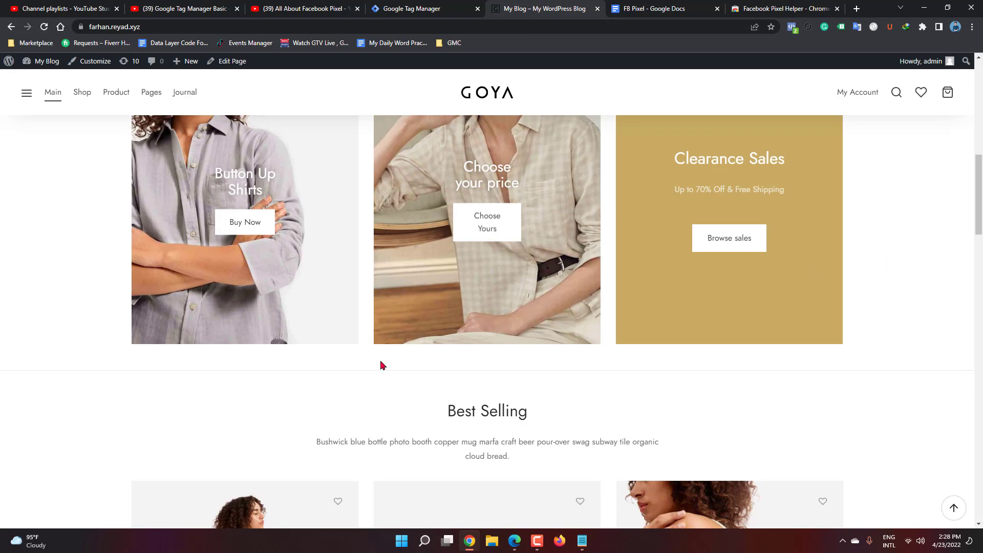
scroll(344, 398, "down", 3)
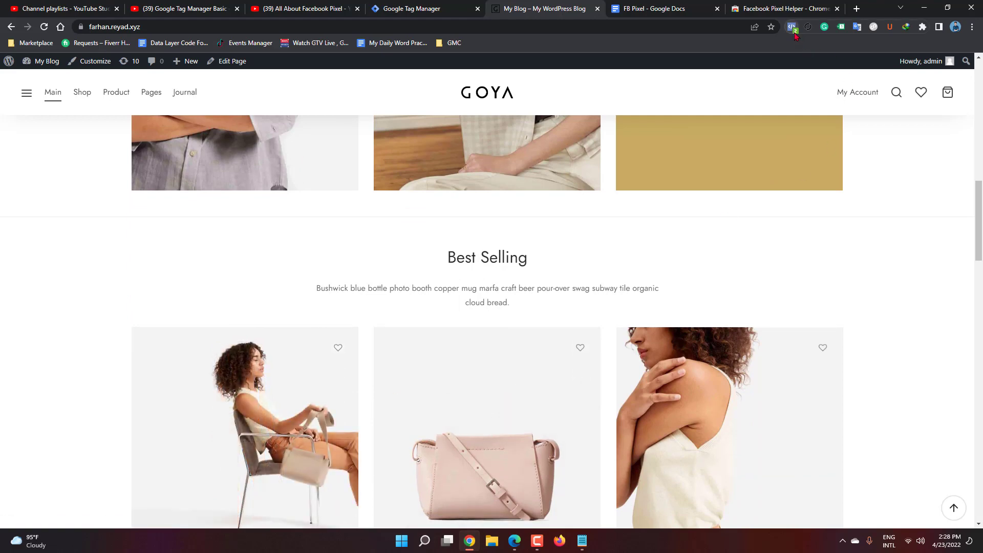
left_click(793, 27)
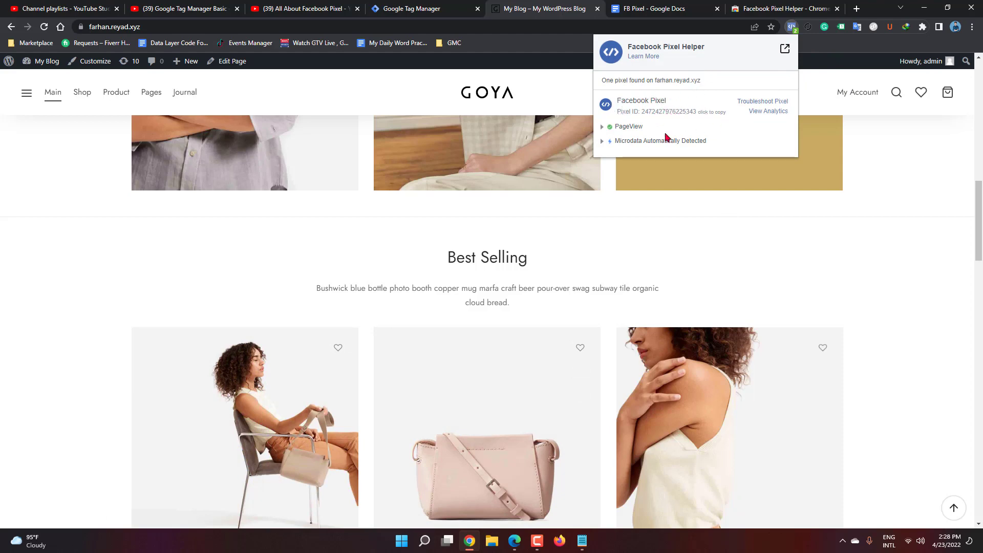
left_click(603, 126)
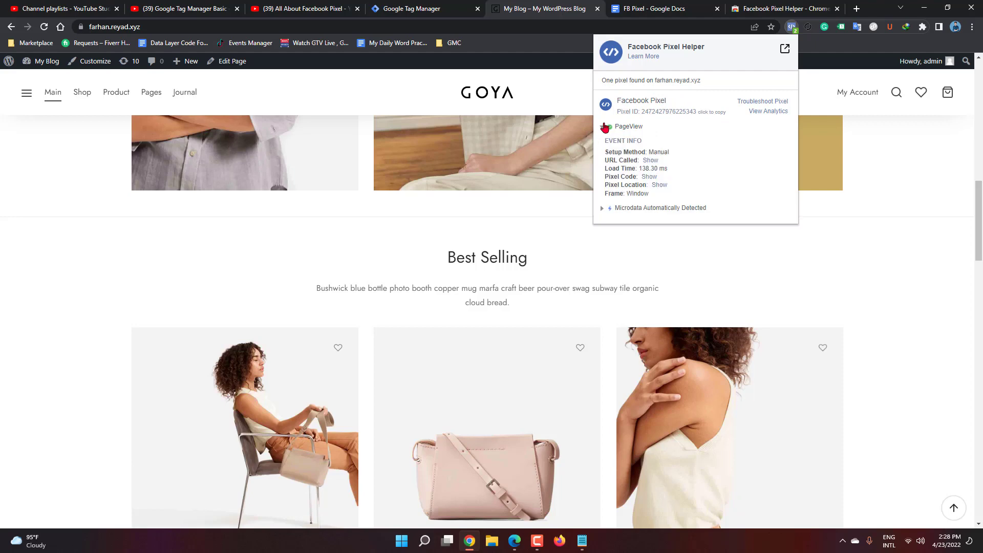
left_click(603, 127)
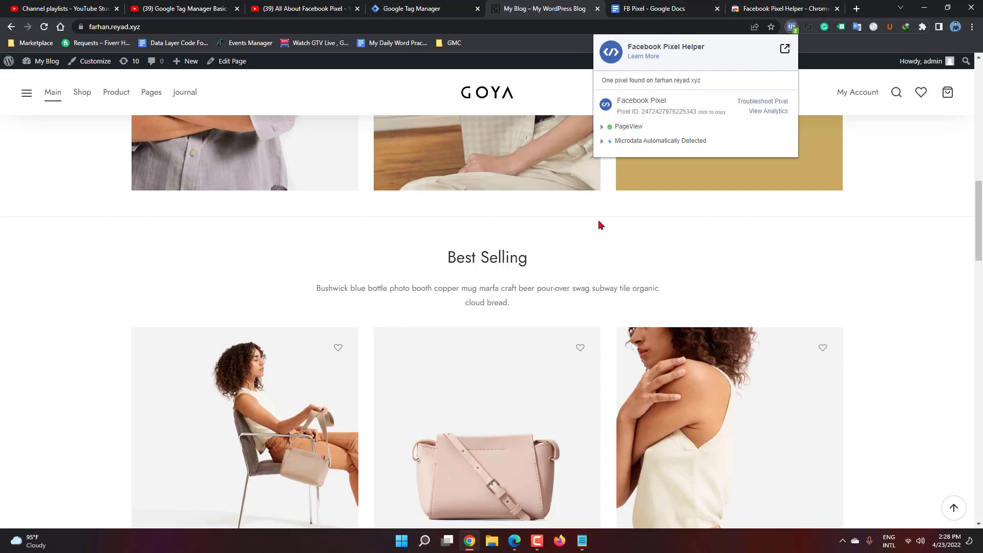
Step: Look through the store's home page from the Best Selling section down to Trending Outfits
scroll(727, 254, "down", 1)
scroll(727, 255, "down", 2)
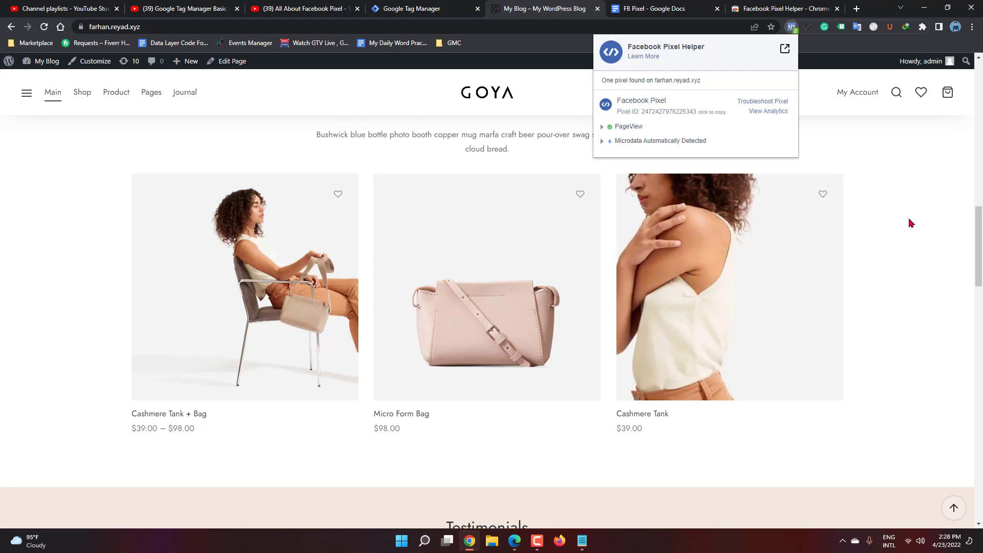
scroll(909, 222, "down", 1)
scroll(909, 221, "down", 3)
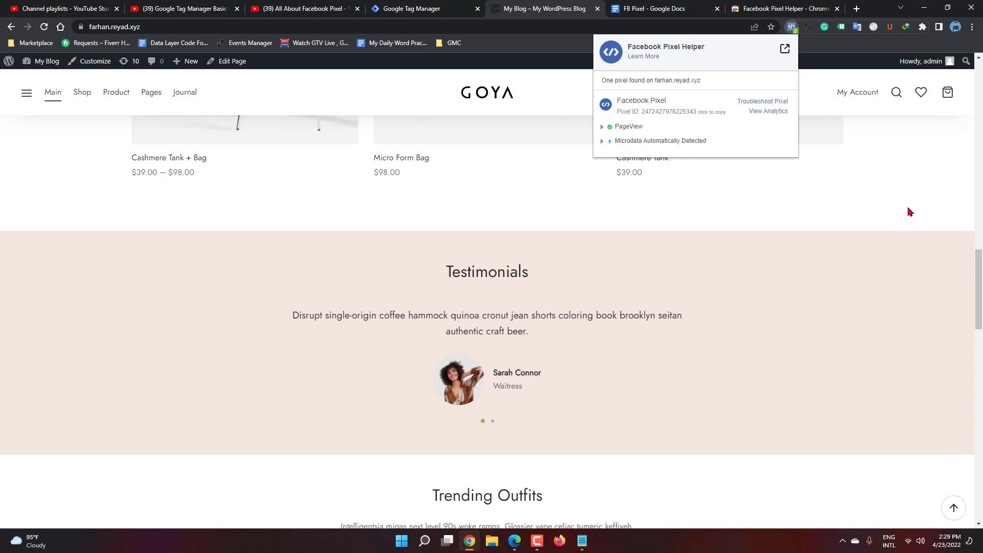
scroll(715, 264, "down", 4)
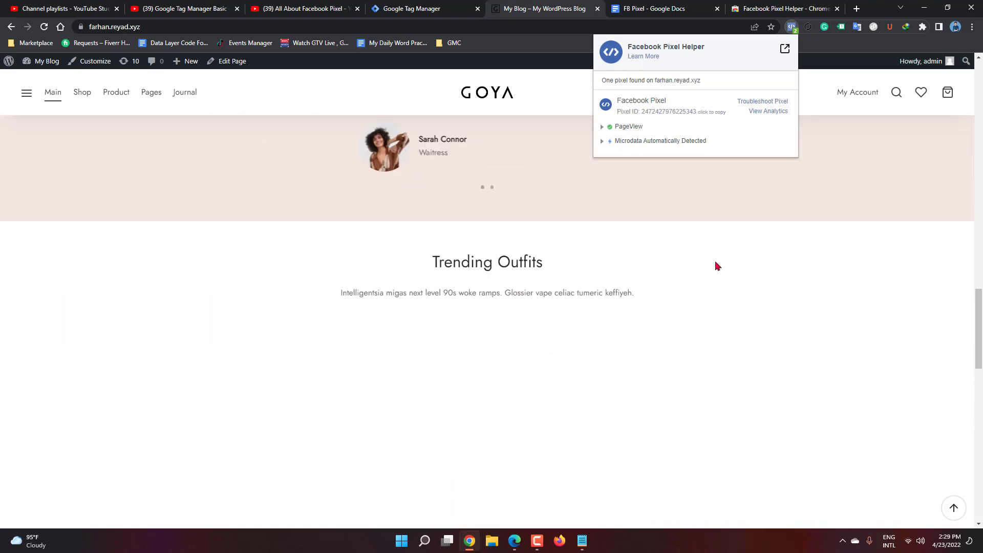
scroll(716, 265, "down", 1)
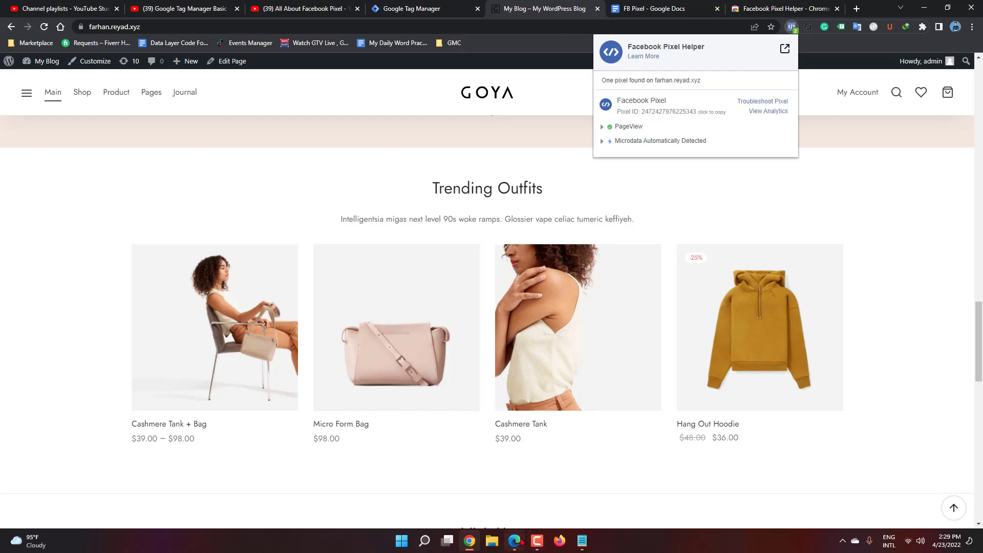
Step: Check Demo Pixel in Meta Business settings in Edge, return to the store in Chrome and close the Pixel Helper details
left_click(514, 541)
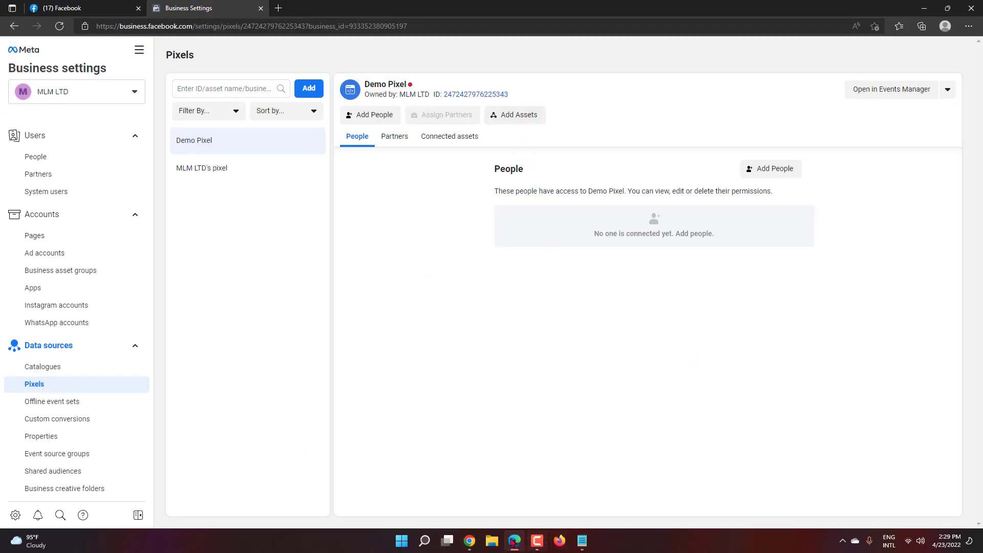
left_click(470, 541)
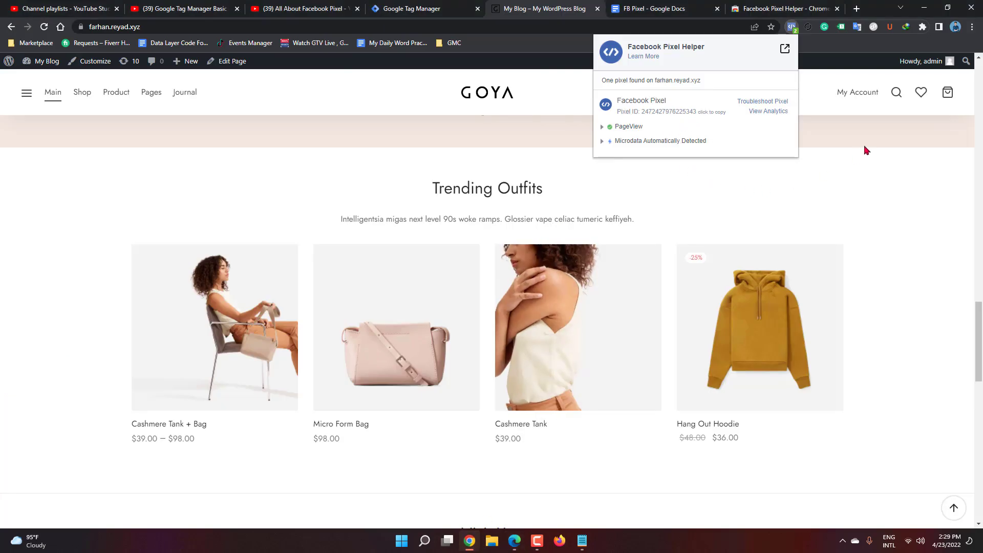
left_click(857, 205)
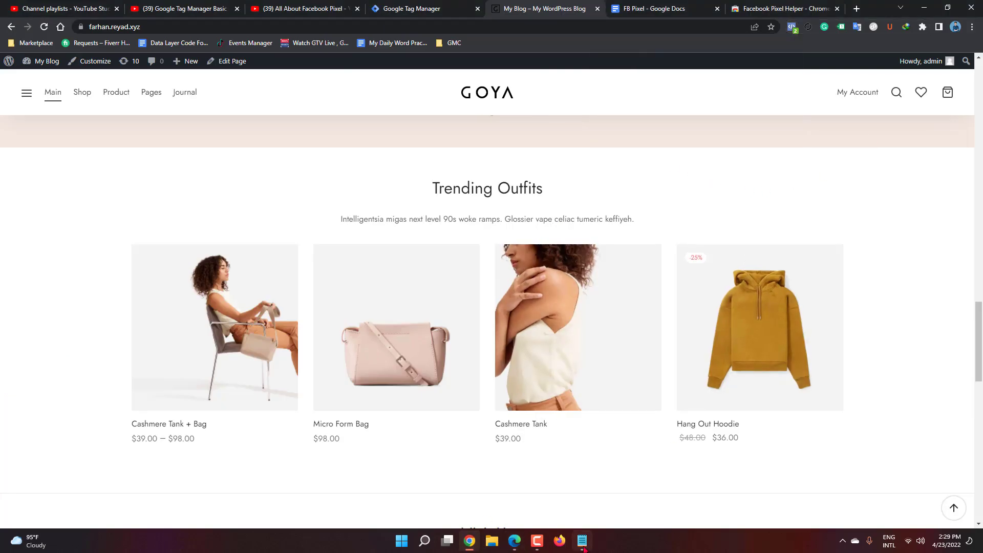
Step: Review the event list in Notepad, highlighting the whole list and the events from ViewContent to Purchase
left_click(582, 541)
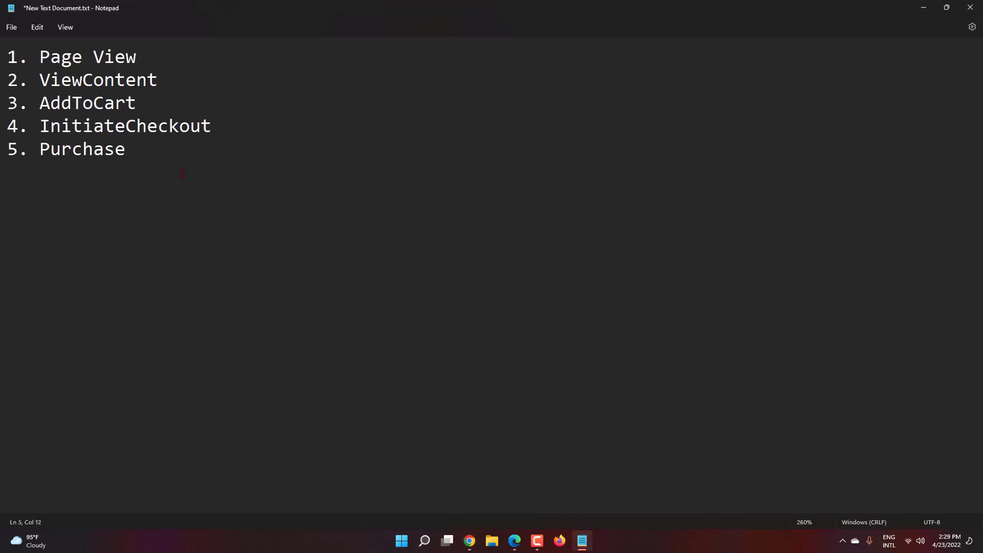
left_click_drag(178, 166, 1, 57)
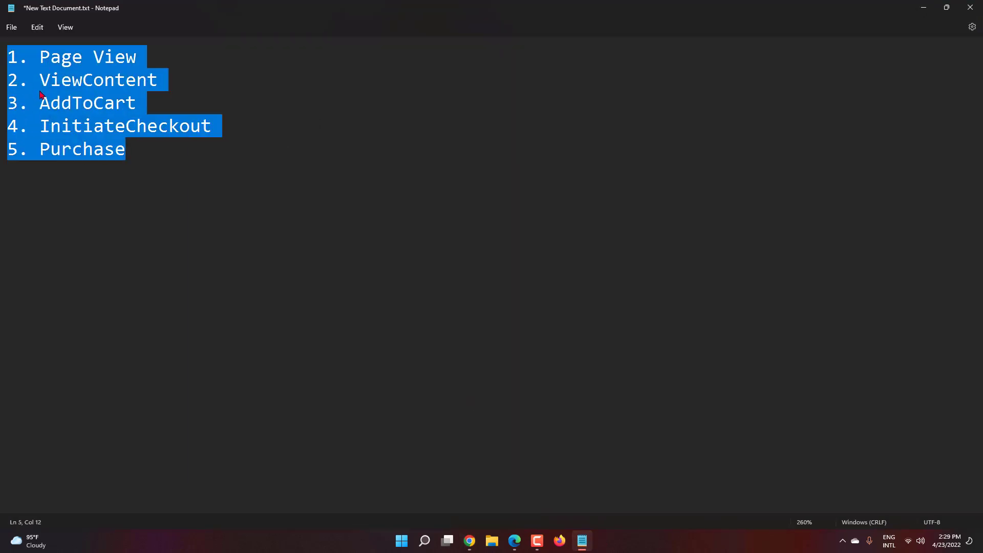
left_click(140, 111)
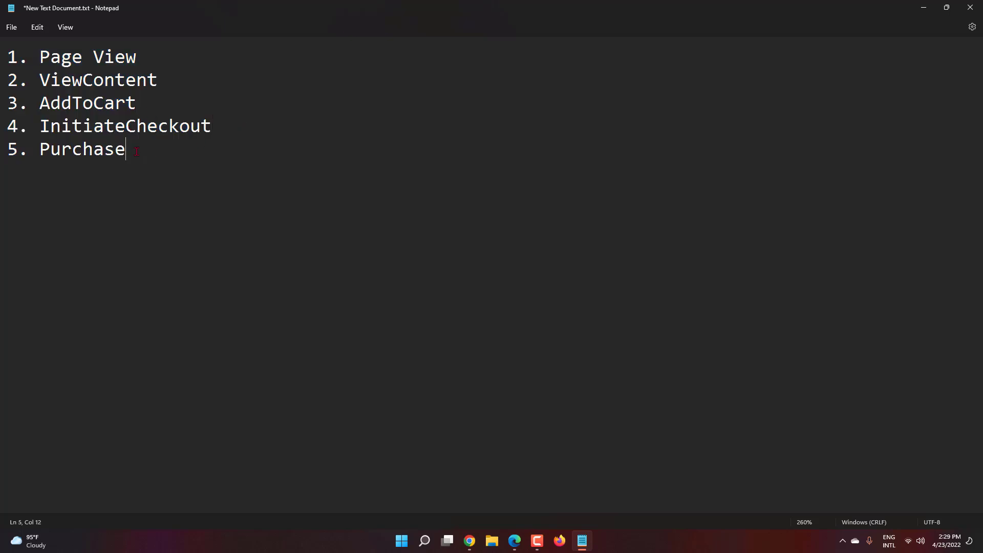
left_click_drag(137, 151, 18, 80)
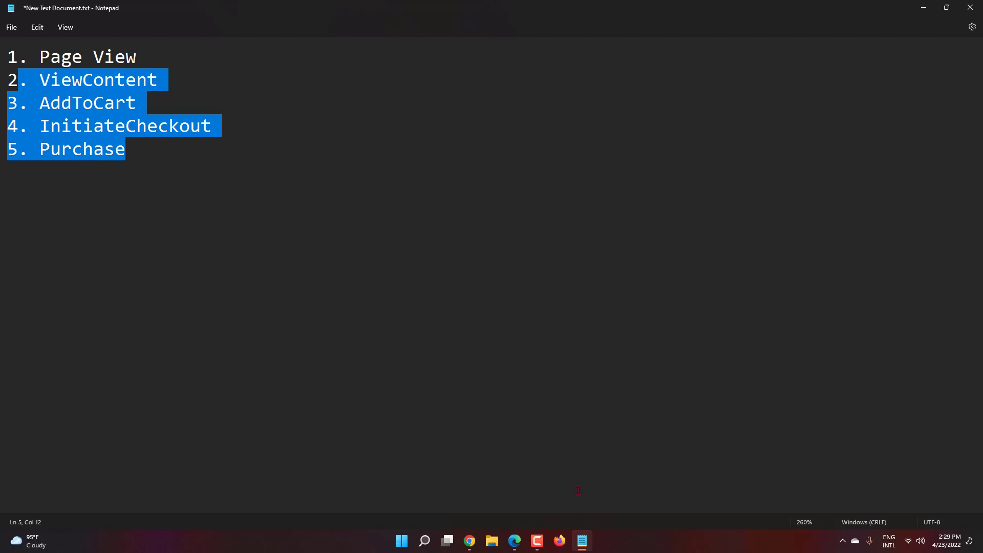
left_click(539, 540)
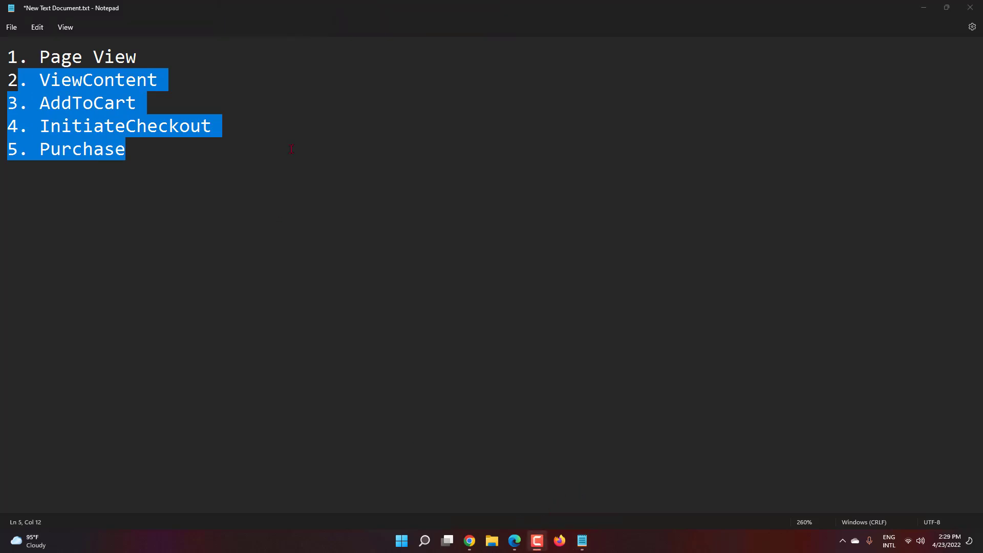